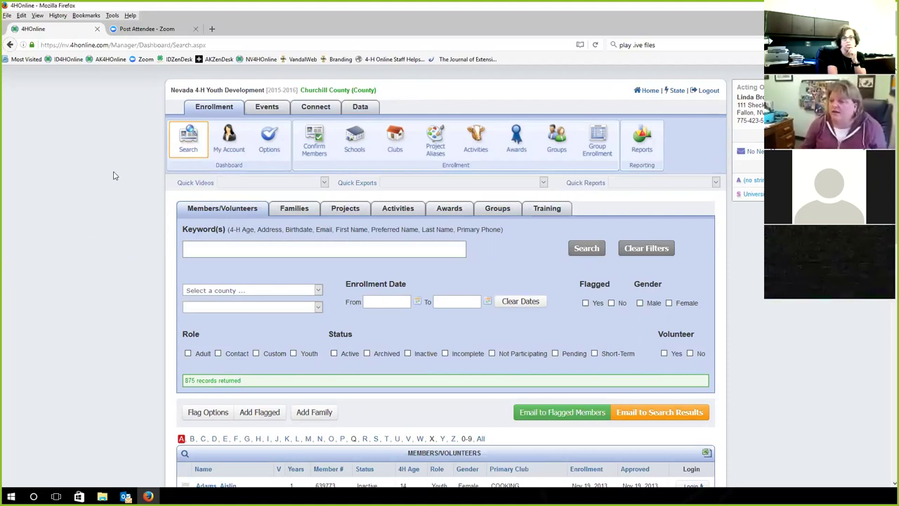
Open the Group Enrollment Forms list with its four programs and start a new program
scroll(123, 163, "down", 2)
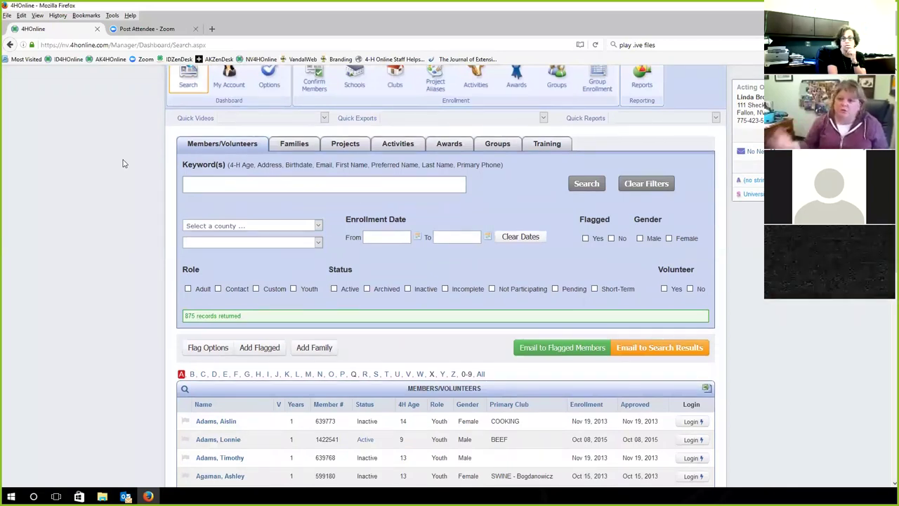
scroll(114, 181, "up", 2)
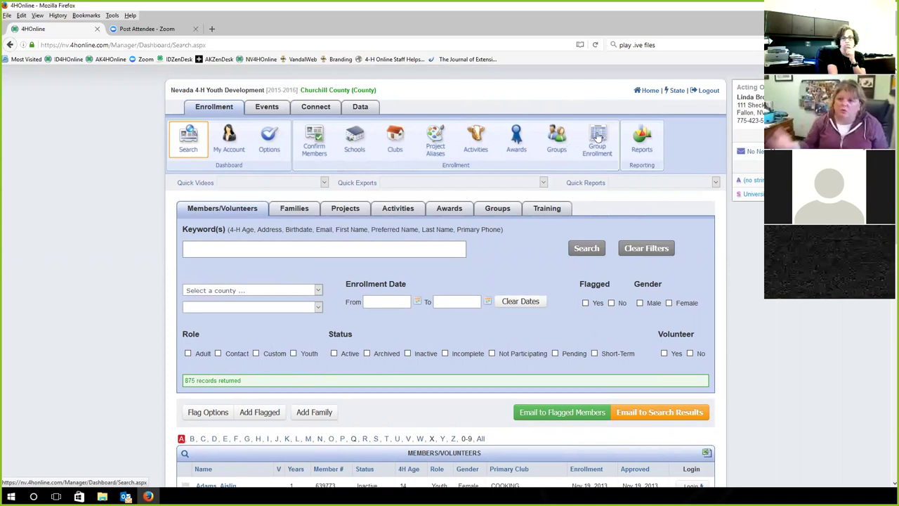
left_click(597, 137)
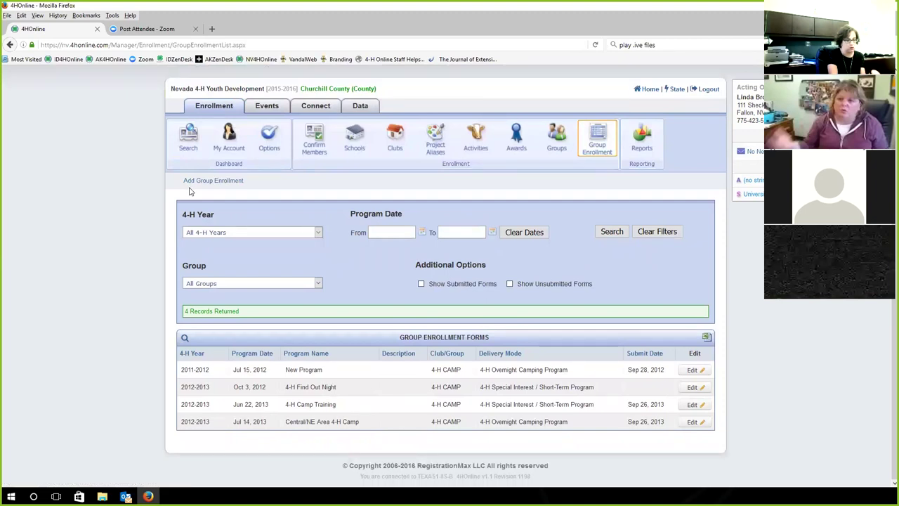
left_click(208, 182)
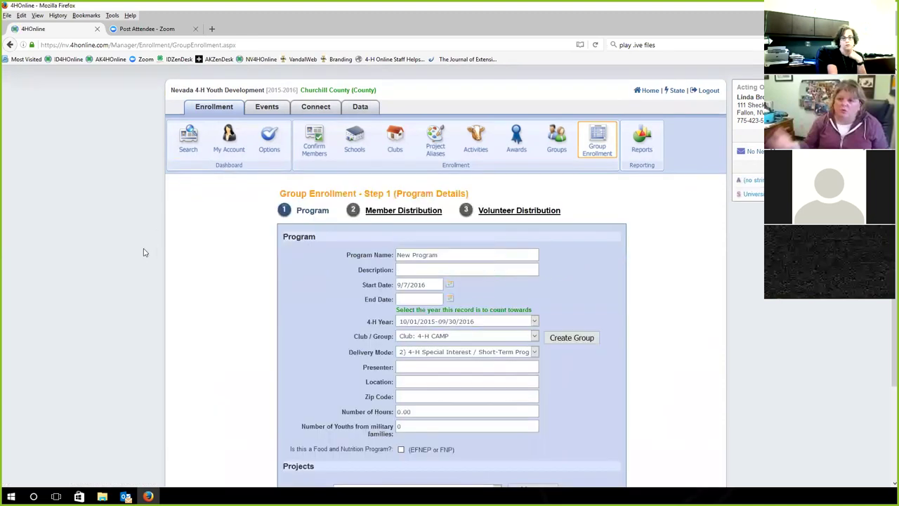
Review the delivery mode and project options, keeping 4-H Ambassadors, and try submitting
scroll(176, 282, "down", 3)
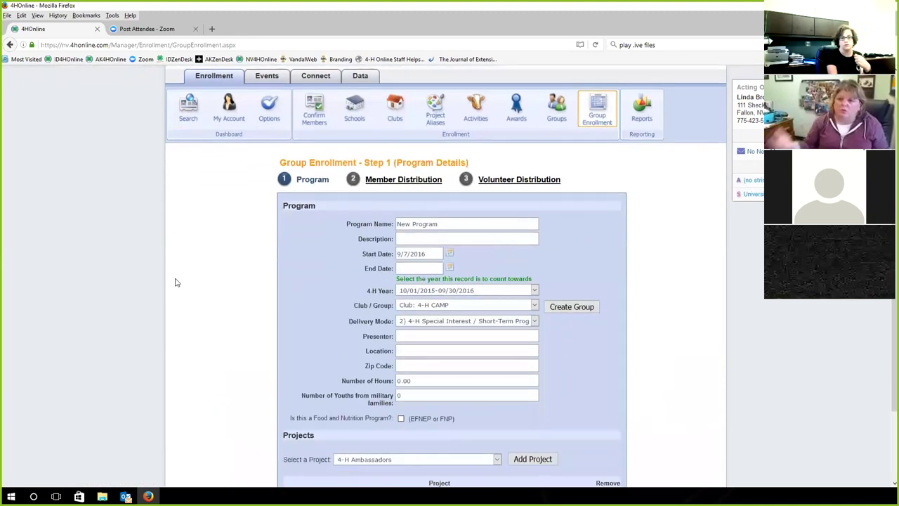
scroll(175, 282, "up", 2)
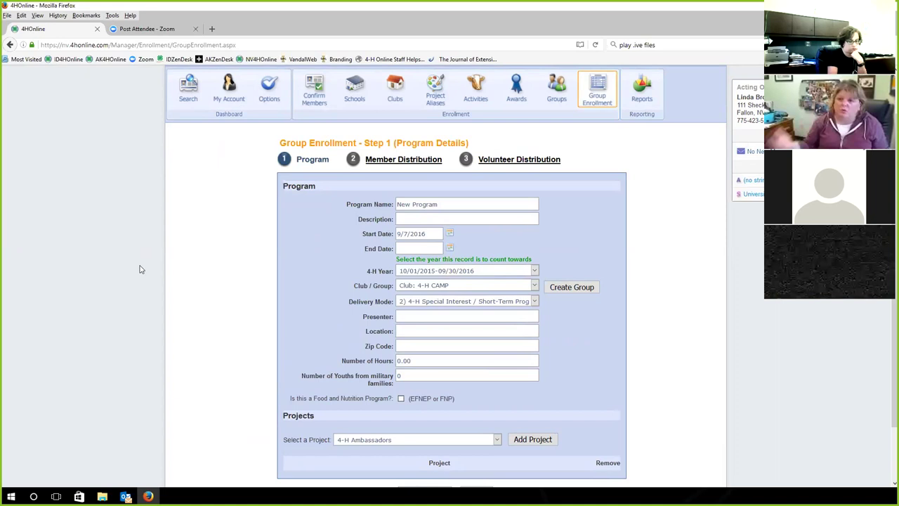
scroll(80, 280, "down", 1)
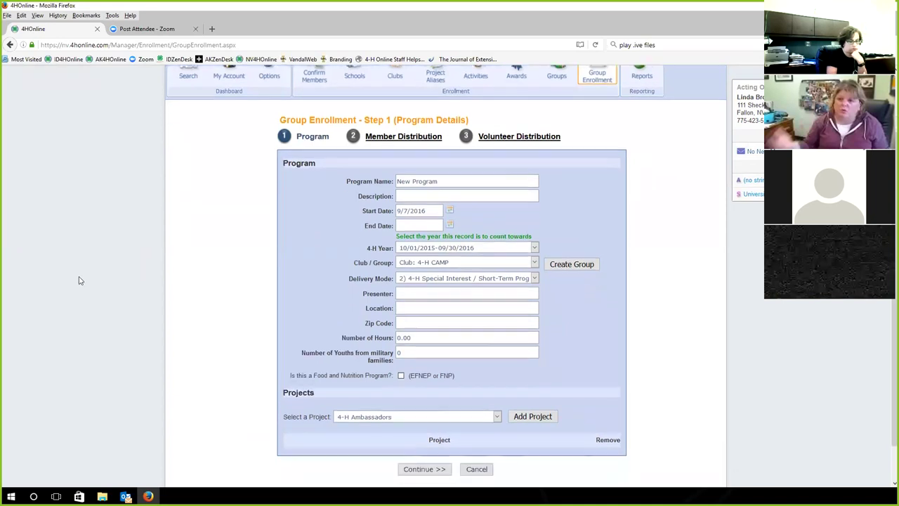
scroll(80, 280, "down", 1)
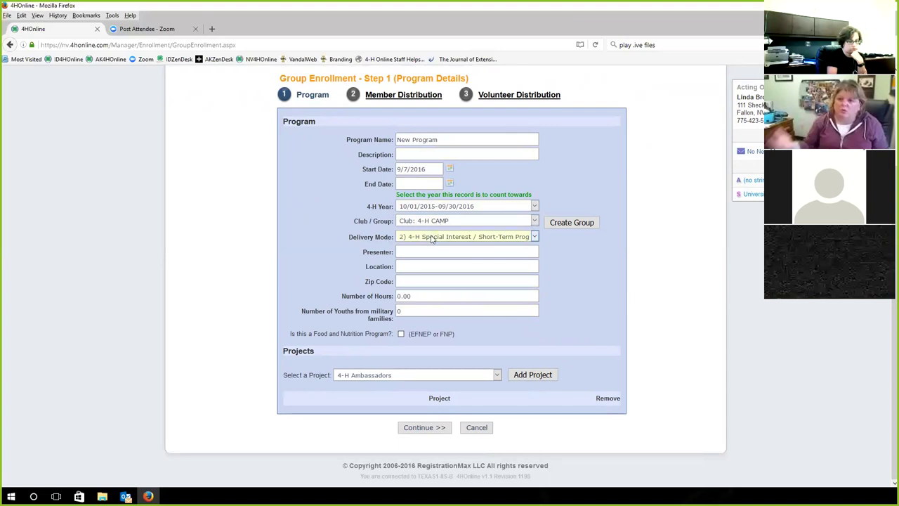
left_click(433, 239)
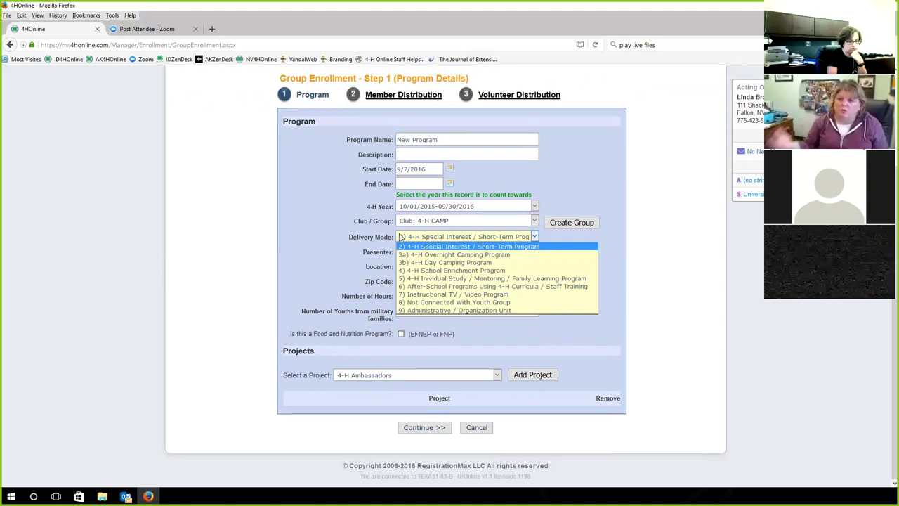
left_click(355, 241)
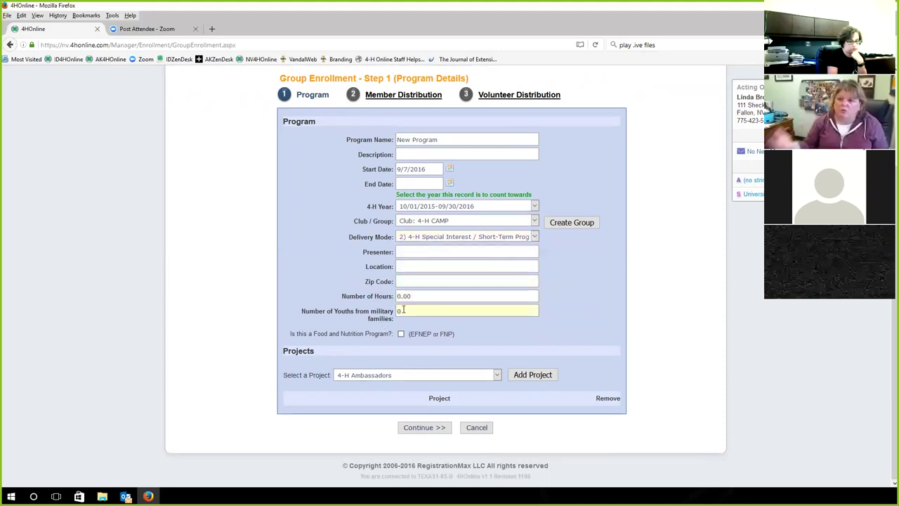
left_click(380, 376)
left_click(380, 375)
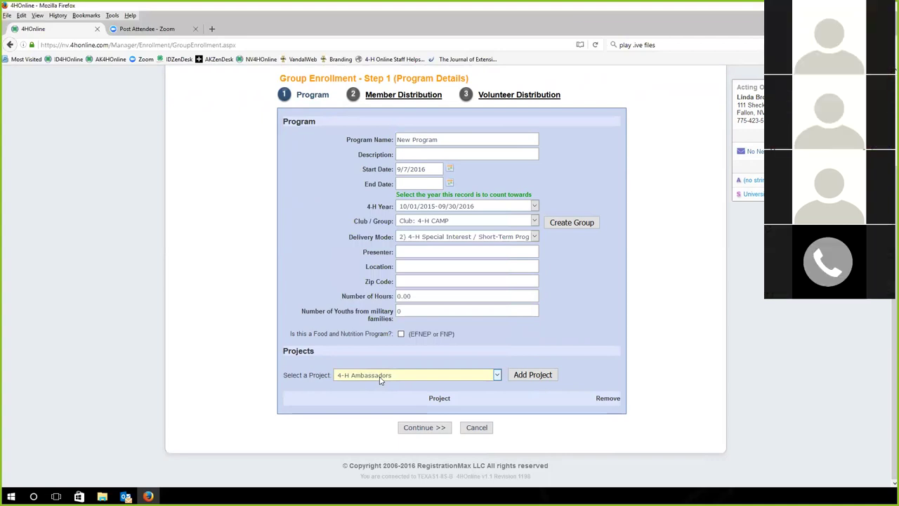
left_click(428, 427)
Enter the required End Date 09/7/2016 and resubmit the program details
left_click(419, 141)
type("09/7/2016")
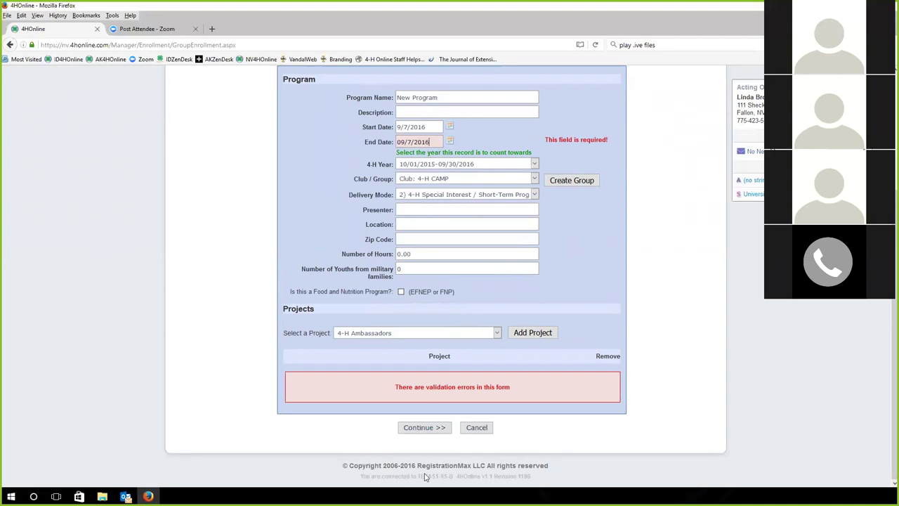
left_click(425, 429)
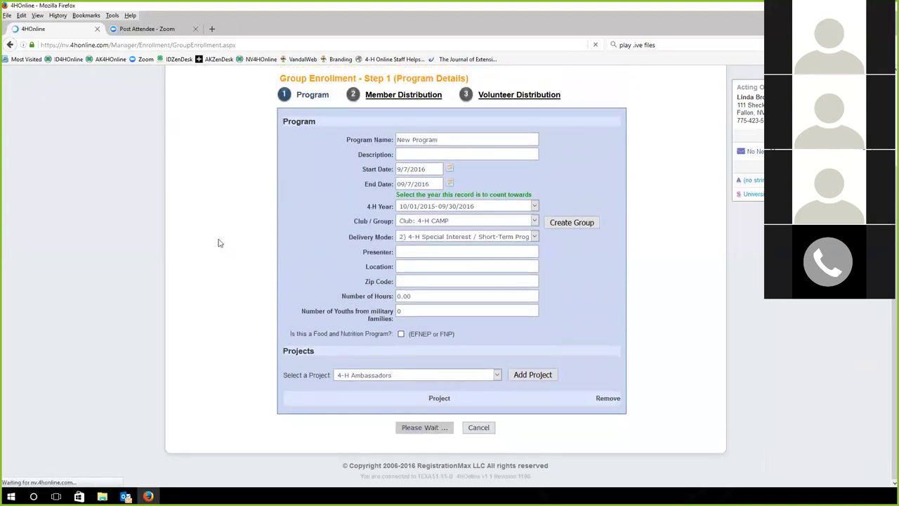
Add the 4-H Ambassadors project with 5.0 hours and continue to Member Distribution
scroll(252, 309, "down", 3)
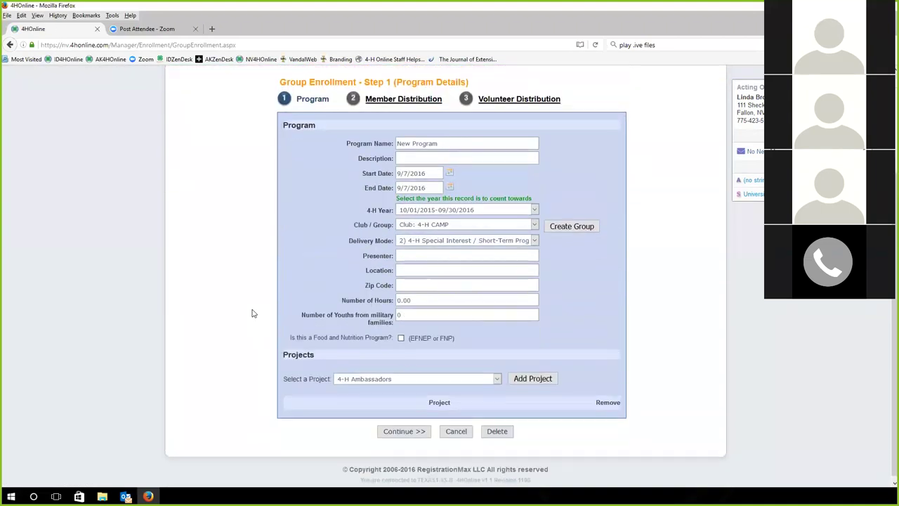
left_click(519, 378)
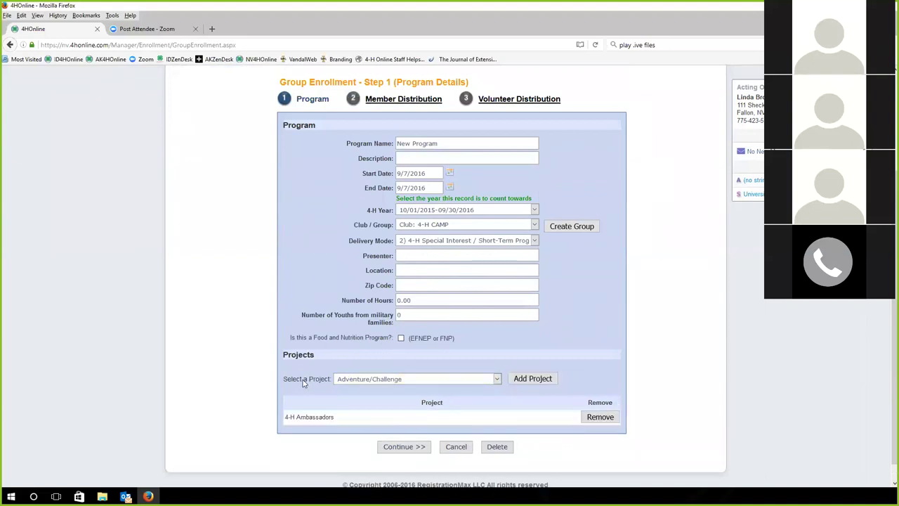
left_click(407, 316)
key("shift+Tab")
type("5.0")
left_click(416, 449)
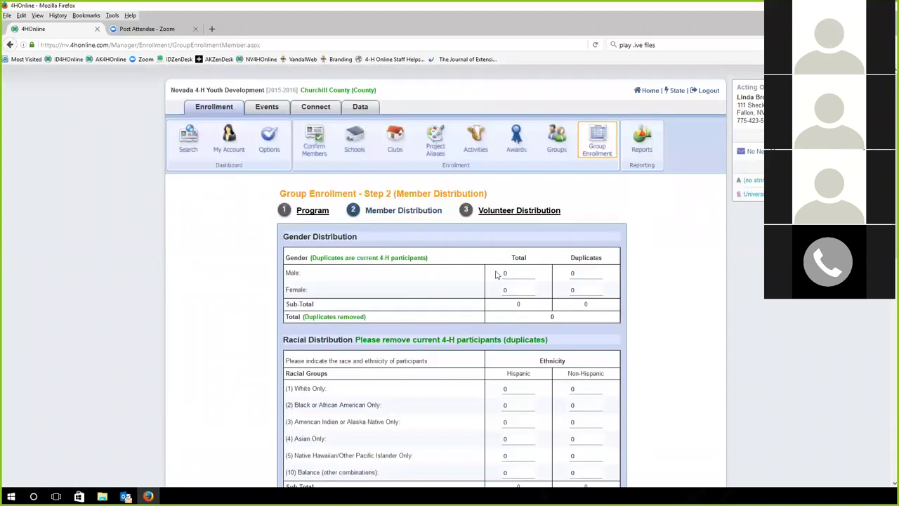
Leave every residence and grade count at 0 and continue to Volunteer Distribution
scroll(79, 266, "down", 3)
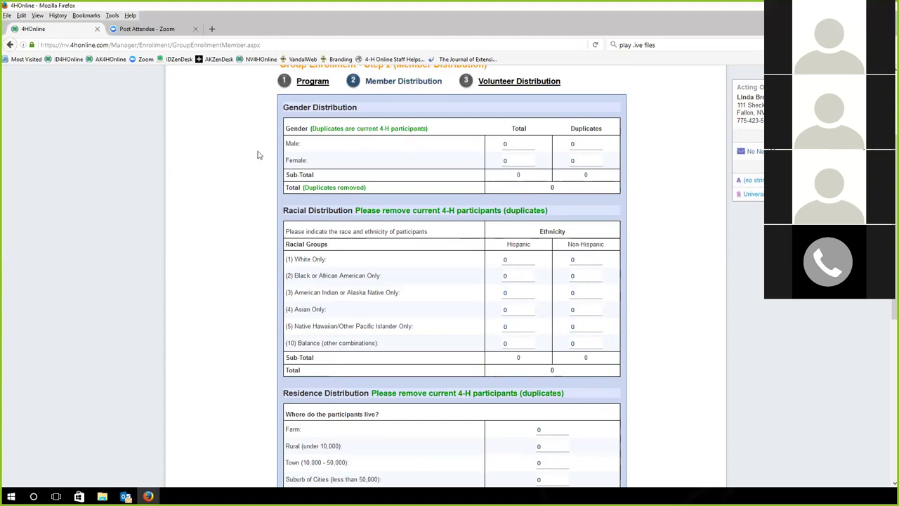
scroll(238, 174, "down", 5)
scroll(238, 175, "up", 3)
scroll(238, 174, "up", 3)
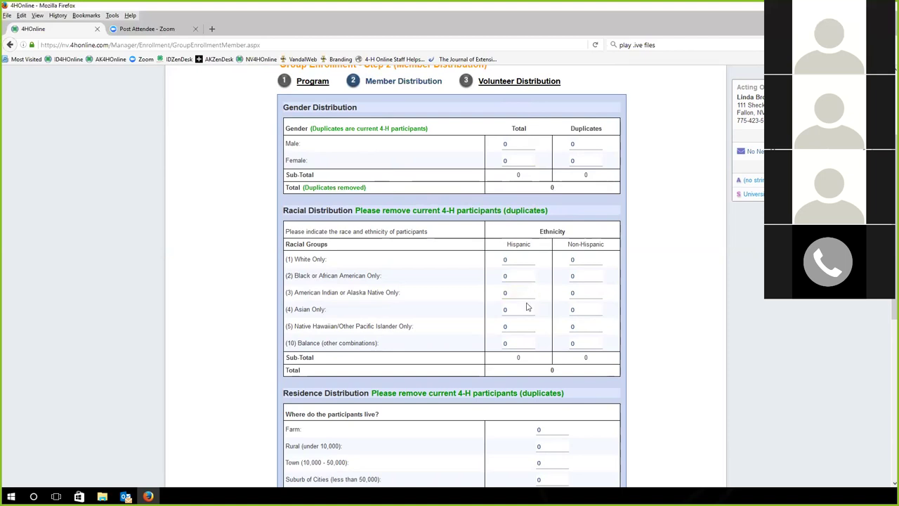
scroll(525, 304, "down", 3)
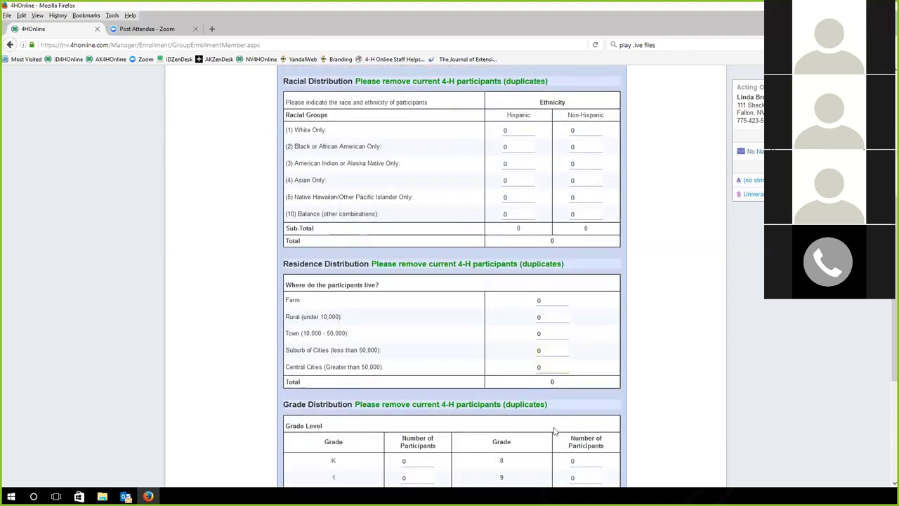
scroll(195, 294, "up", 1)
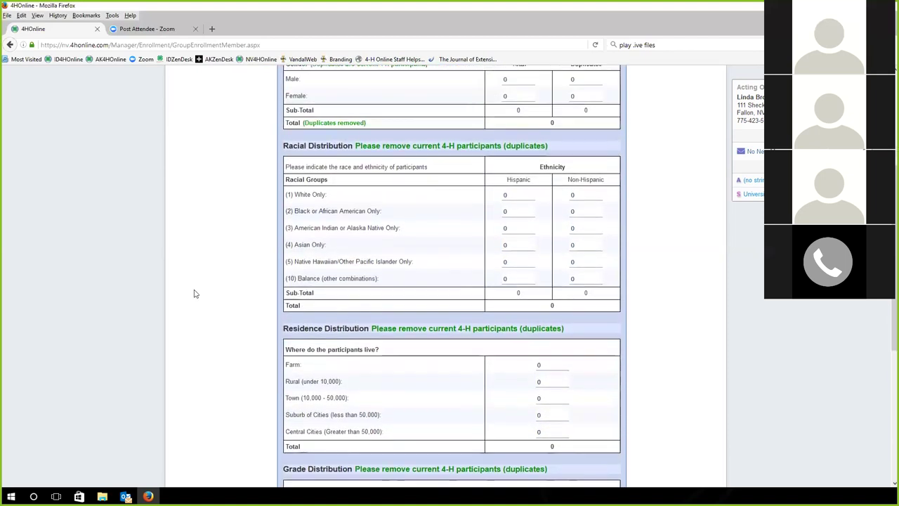
scroll(194, 291, "up", 2)
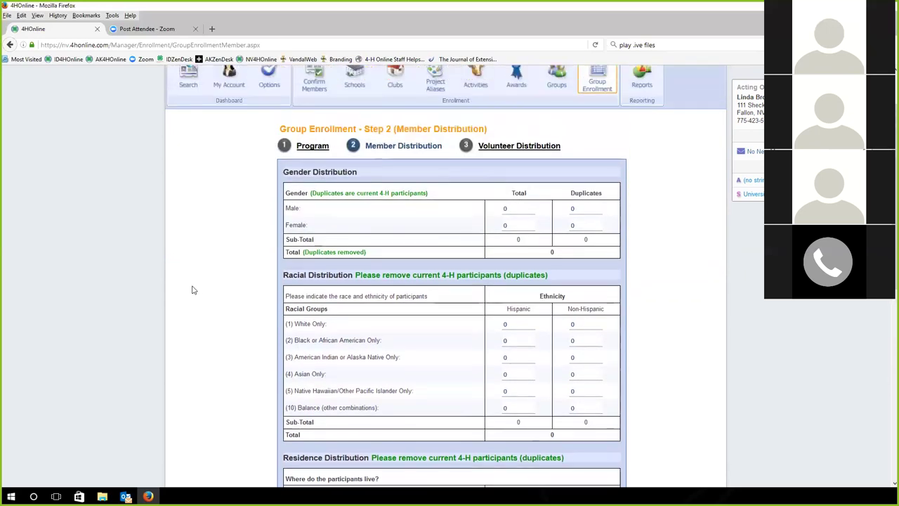
scroll(194, 289, "down", 2)
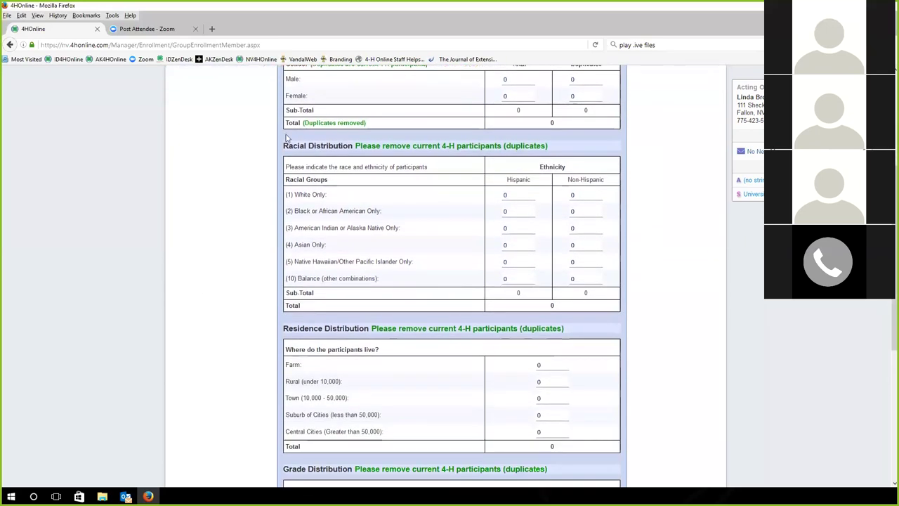
scroll(278, 228, "down", 1)
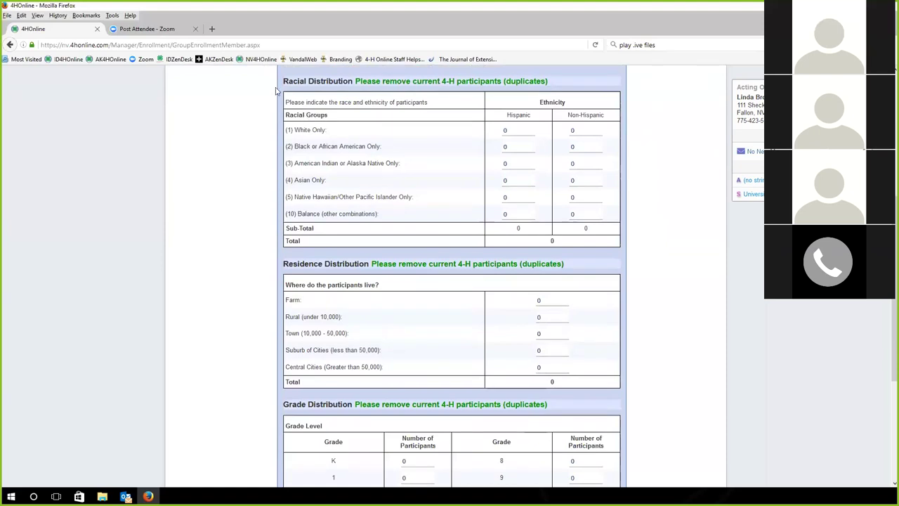
scroll(261, 165, "down", 3)
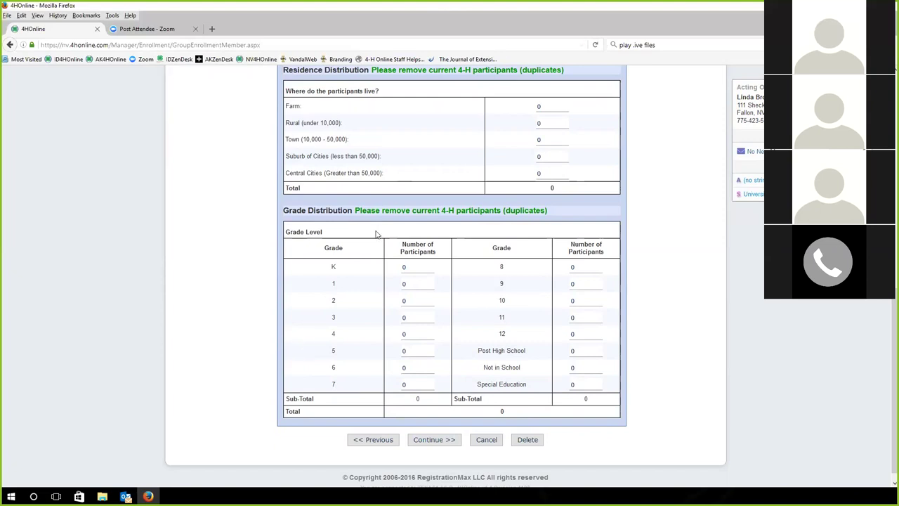
scroll(375, 231, "up", 3)
scroll(373, 229, "down", 3)
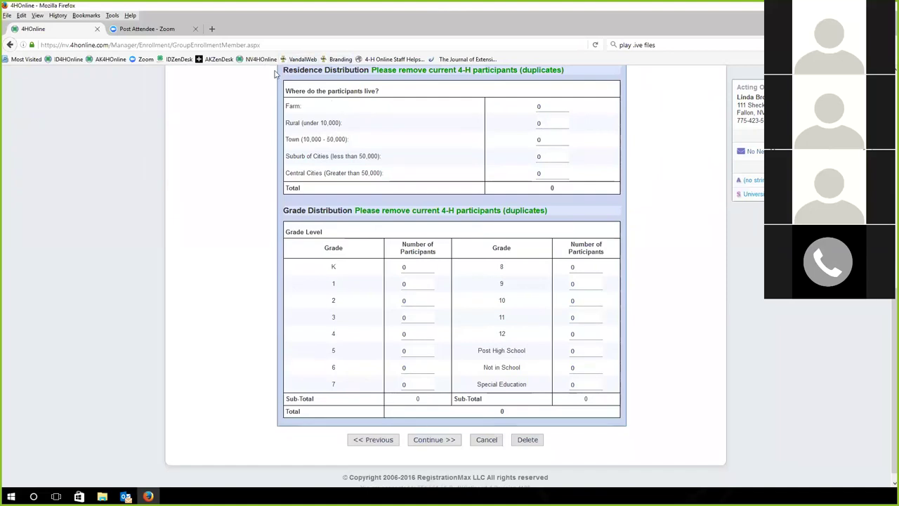
scroll(260, 158, "up", 3)
scroll(315, 295, "down", 3)
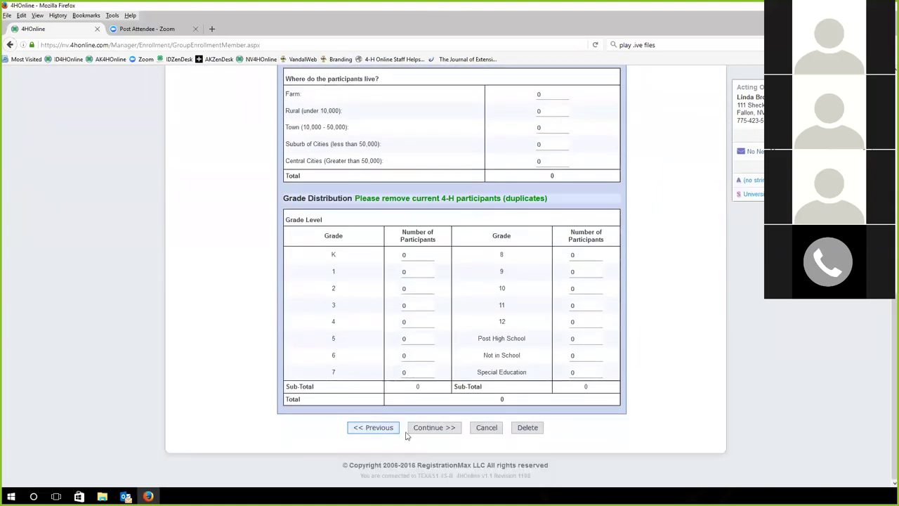
left_click(434, 427)
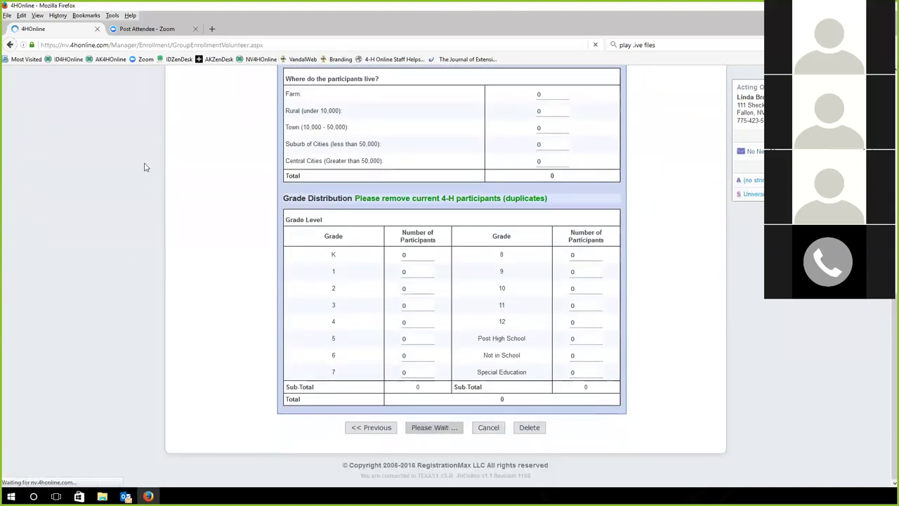
scroll(257, 258, "down", 2)
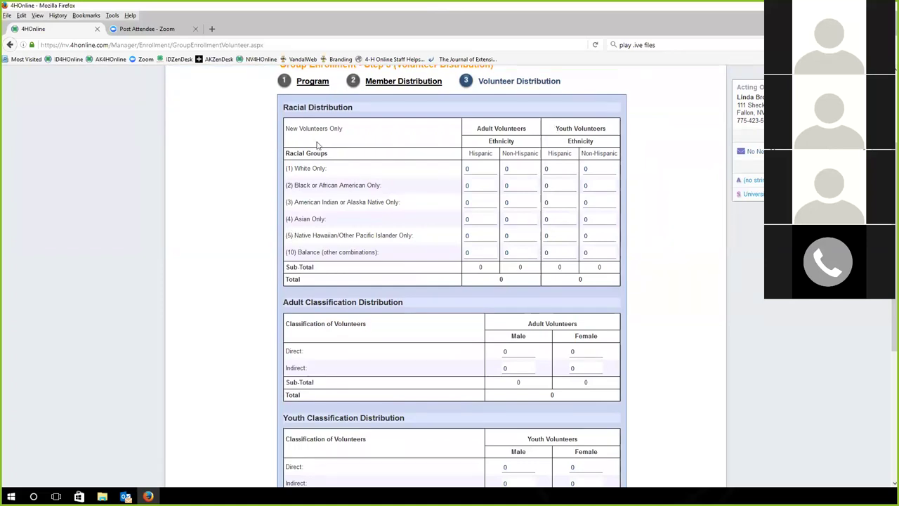
scroll(224, 190, "down", 2)
scroll(223, 190, "up", 1)
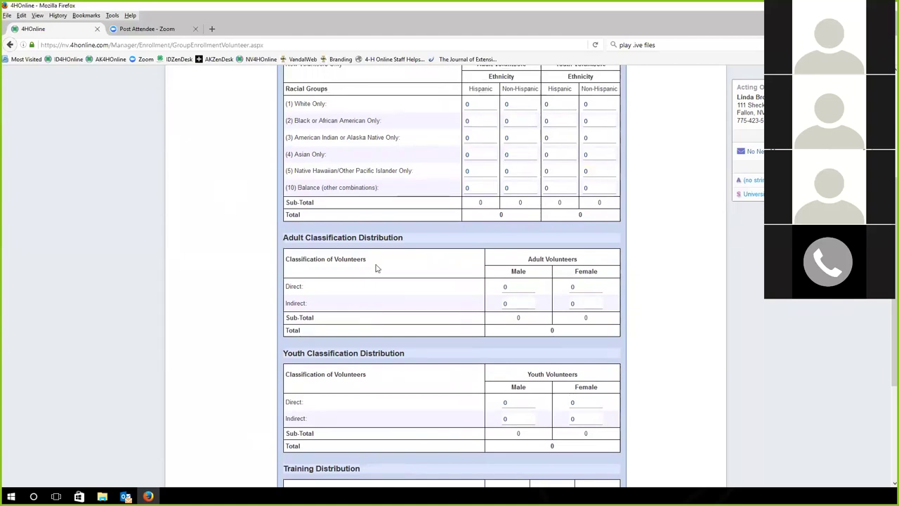
scroll(375, 267, "down", 4)
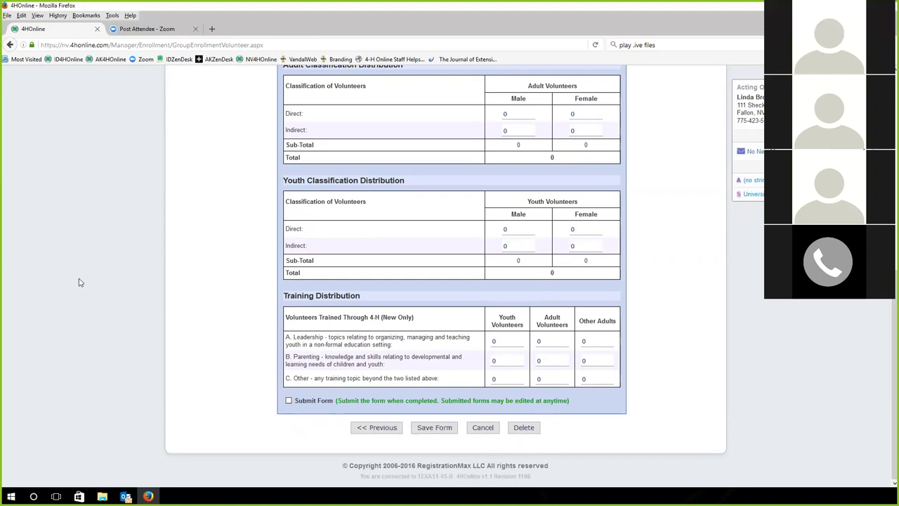
Leave the Volunteer Distribution step for the Dashboard's member and volunteer Search page
scroll(79, 288, "up", 5)
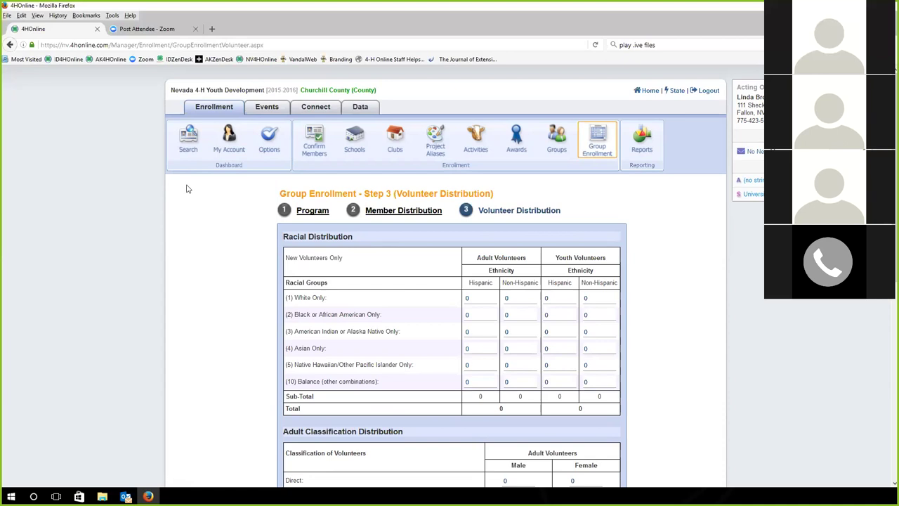
left_click(193, 148)
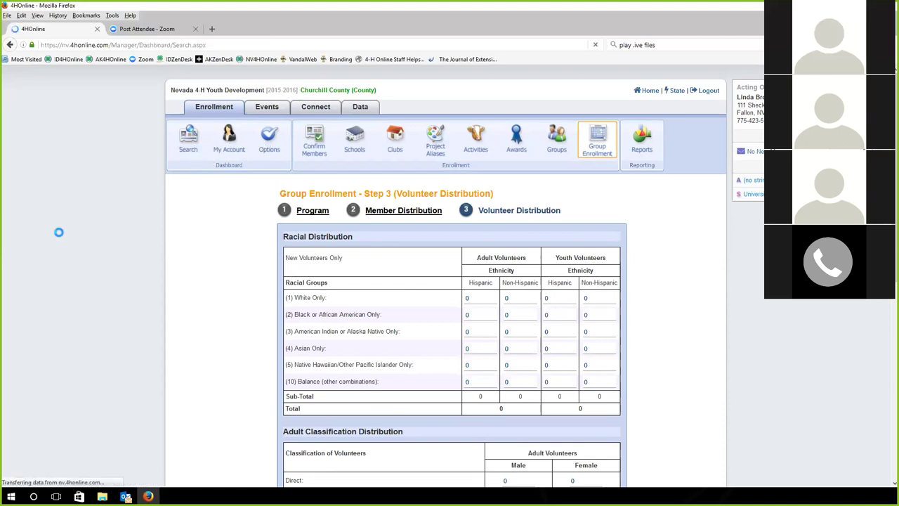
Review the Members/Volunteers search results, then switch to the Projects search tab
scroll(60, 237, "down", 5)
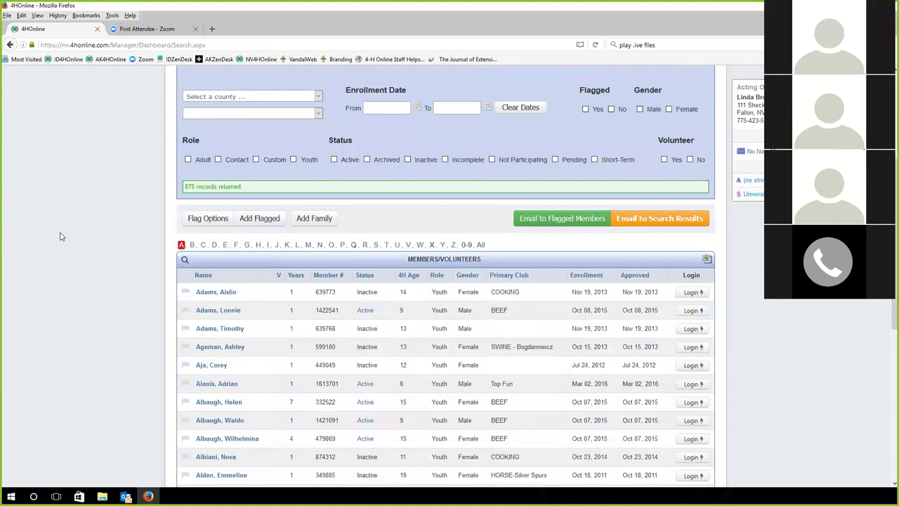
scroll(59, 237, "up", 5)
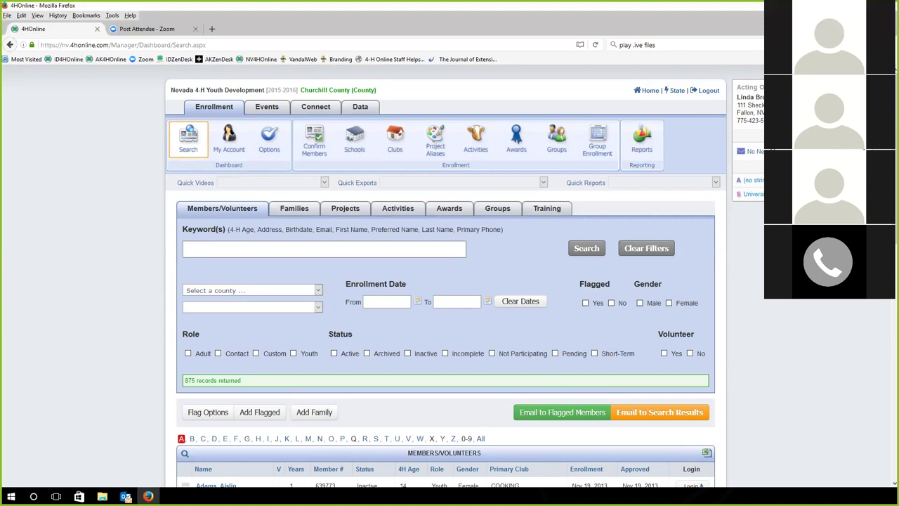
scroll(449, 281, "down", 2)
scroll(156, 344, "down", 2)
scroll(155, 344, "up", 2)
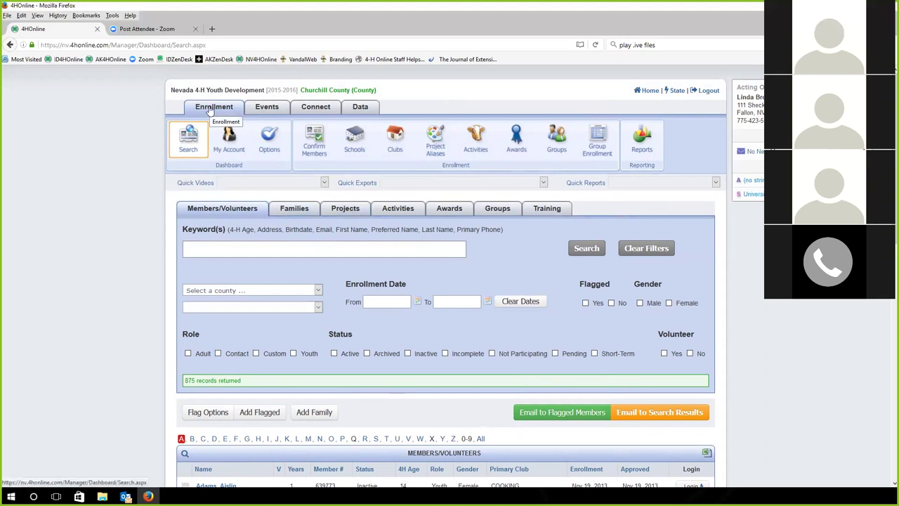
left_click(336, 212)
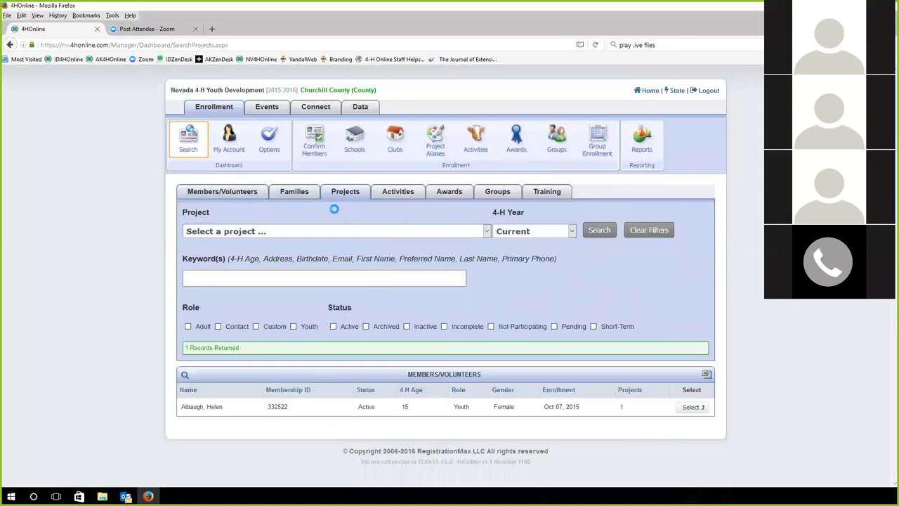
Pick Archeology, then Burro as the project and search its enrollments
left_click(226, 231)
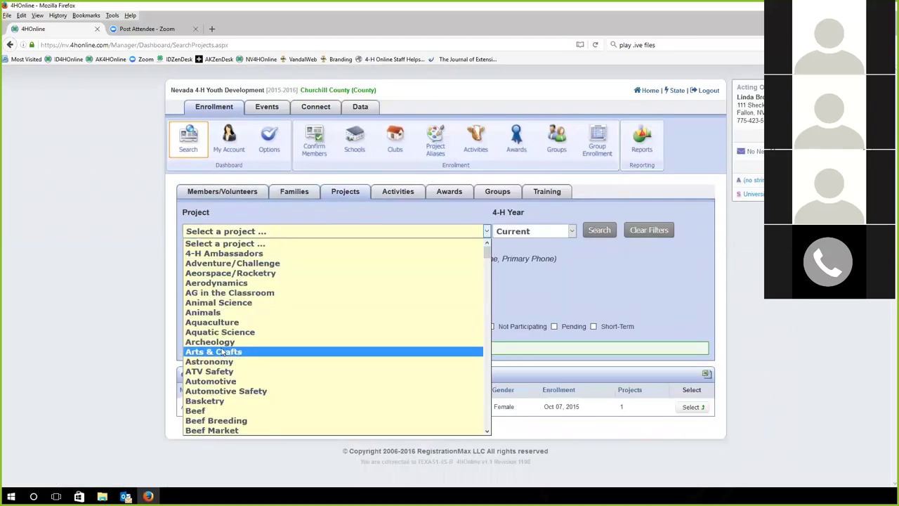
left_click(190, 341)
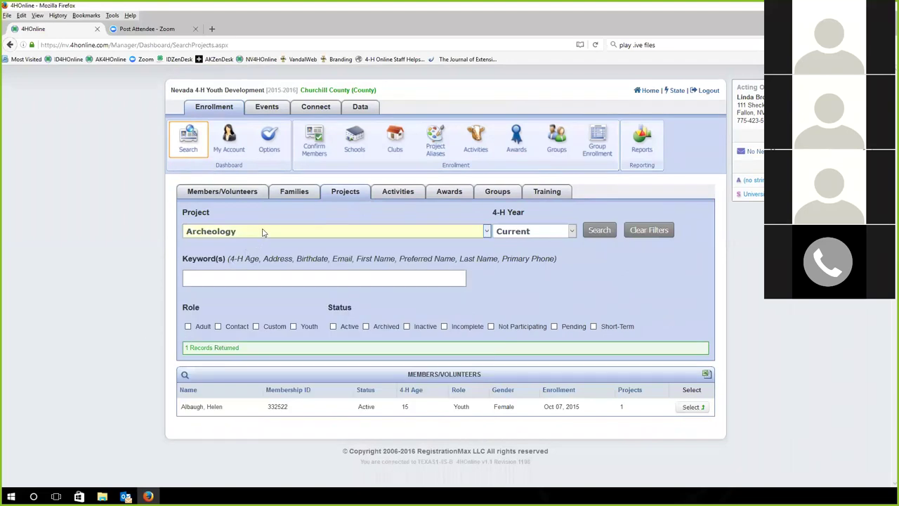
left_click(264, 233)
scroll(222, 314, "down", 6)
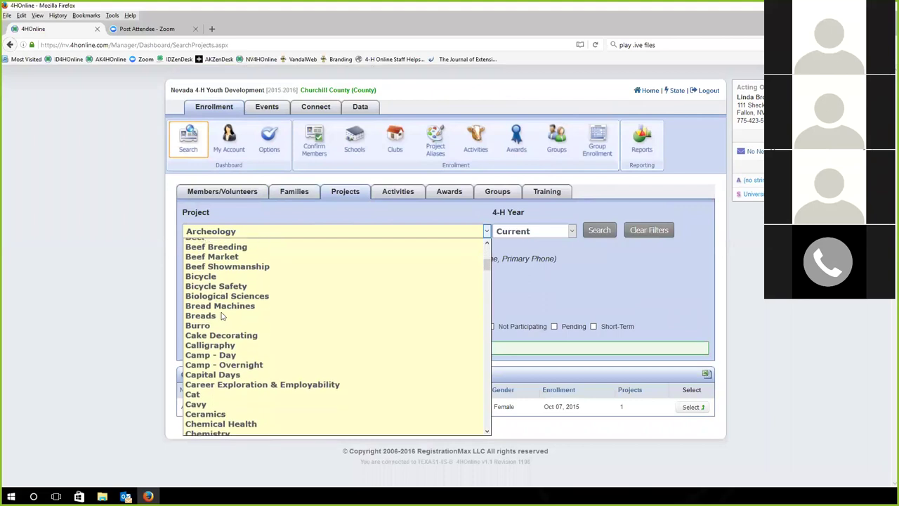
left_click(214, 322)
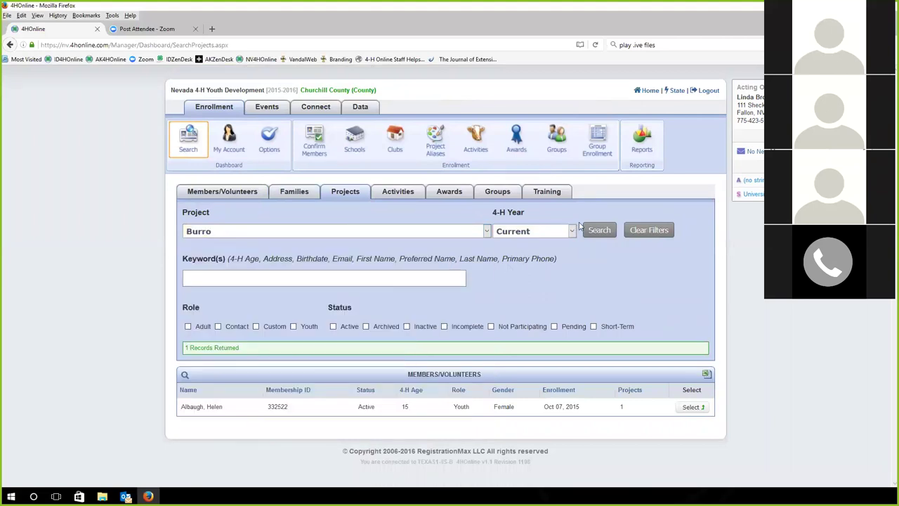
left_click(599, 230)
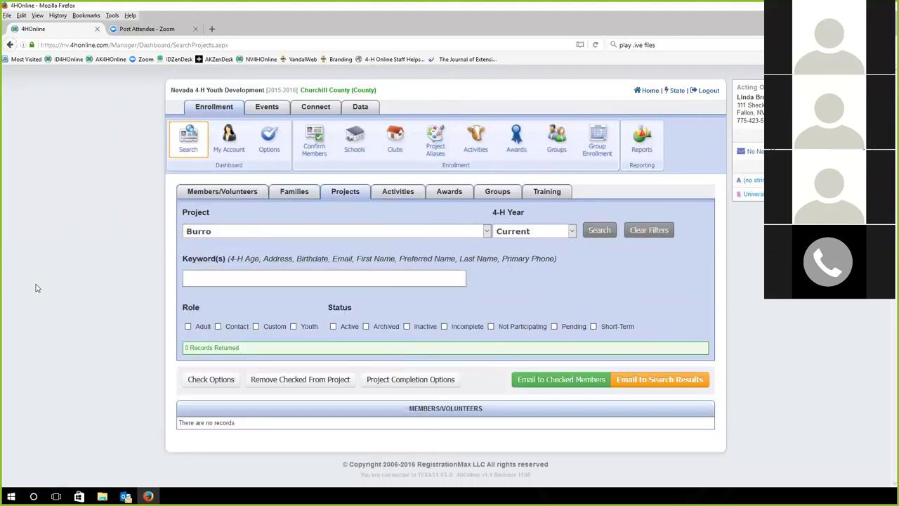
Search enrollments in the Cake Decorating project
left_click(316, 233)
scroll(244, 355, "down", 1)
scroll(245, 357, "down", 2)
left_click(246, 355)
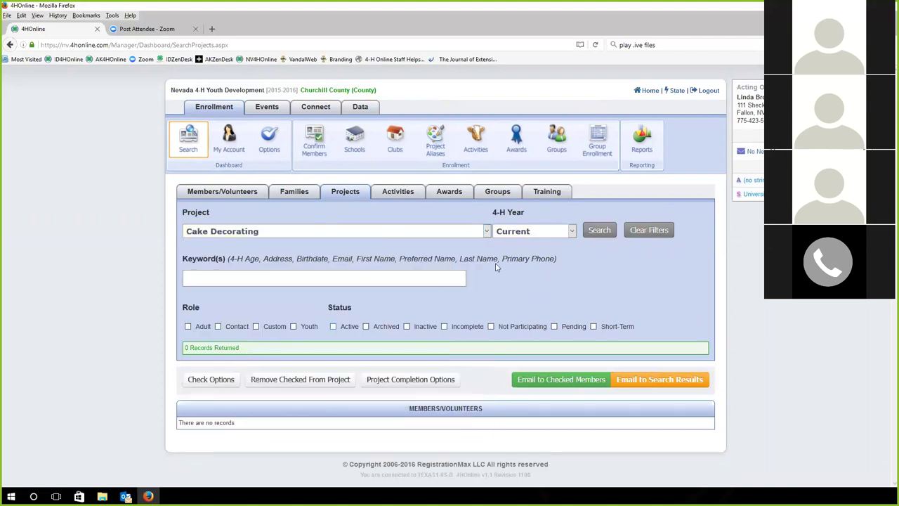
left_click(597, 230)
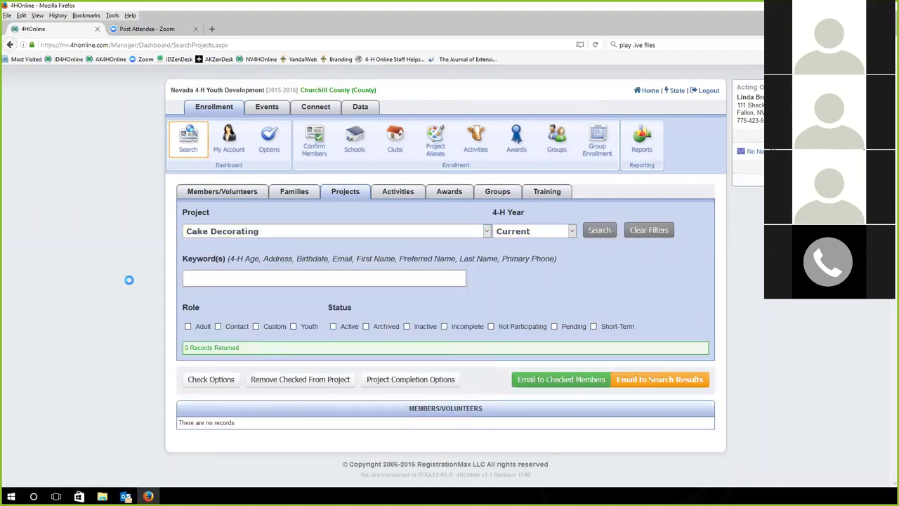
Search the Beef Market project, returning one active 15-year-old youth member
left_click(235, 231)
scroll(258, 326, "down", 4)
scroll(239, 326, "up", 2)
left_click(213, 323)
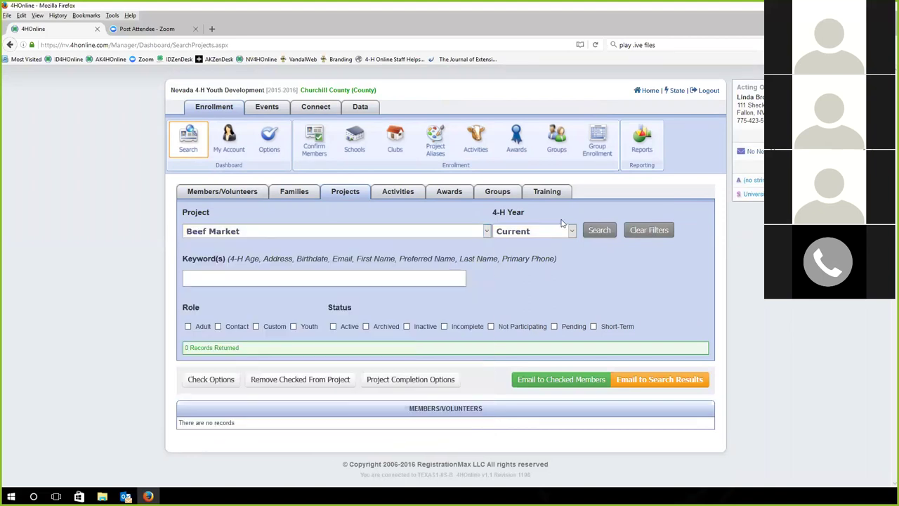
left_click(597, 231)
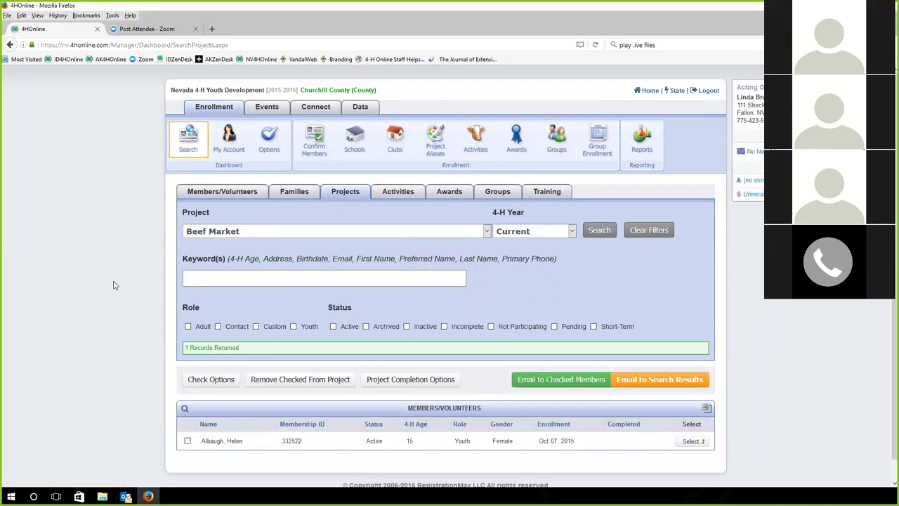
scroll(115, 286, "down", 1)
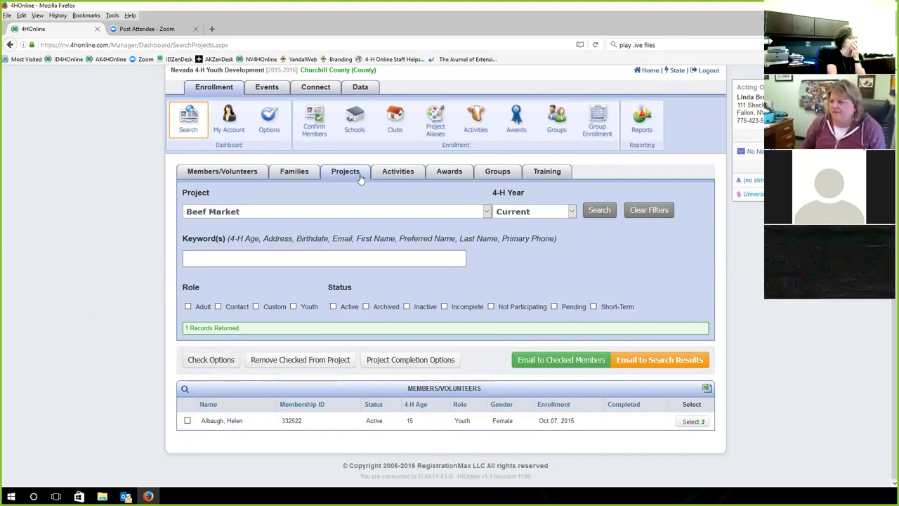
scroll(189, 432, "up", 1)
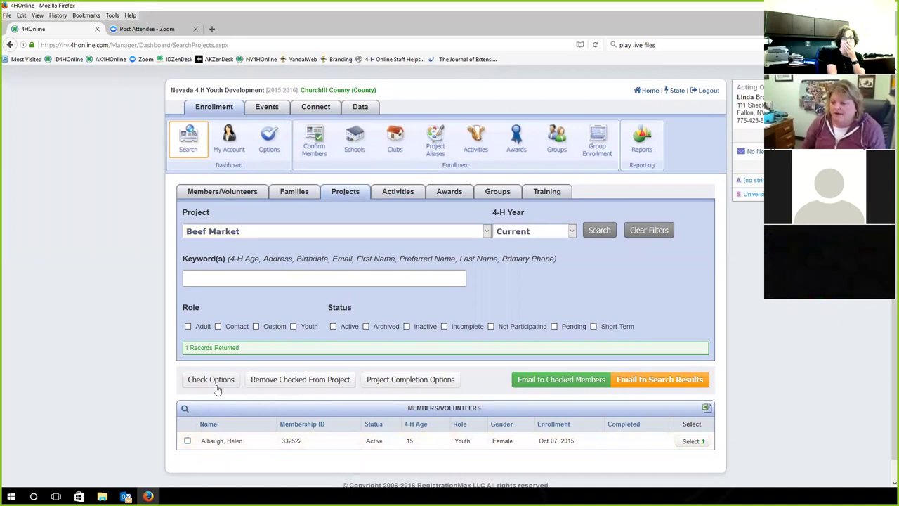
Mark and unmark the Beef Market result rows, then show the Project Completion Options dropdown
left_click(187, 440)
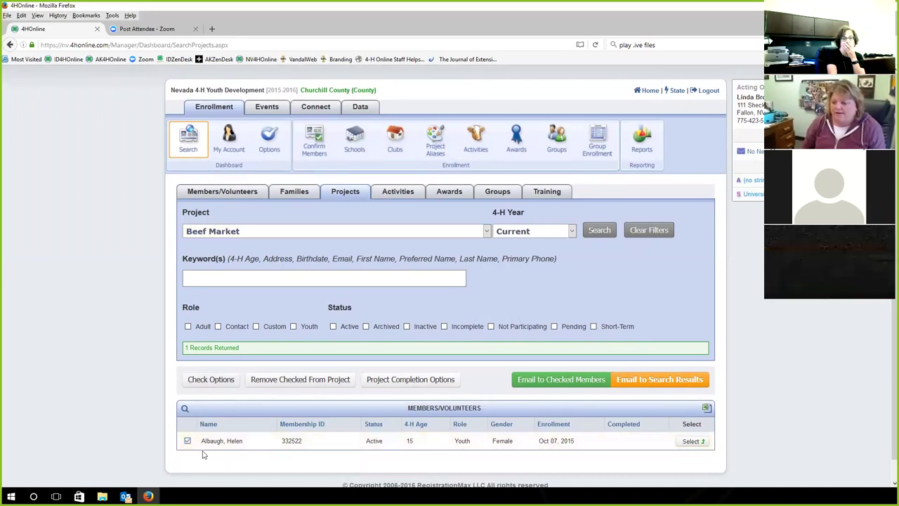
scroll(112, 403, "down", 1)
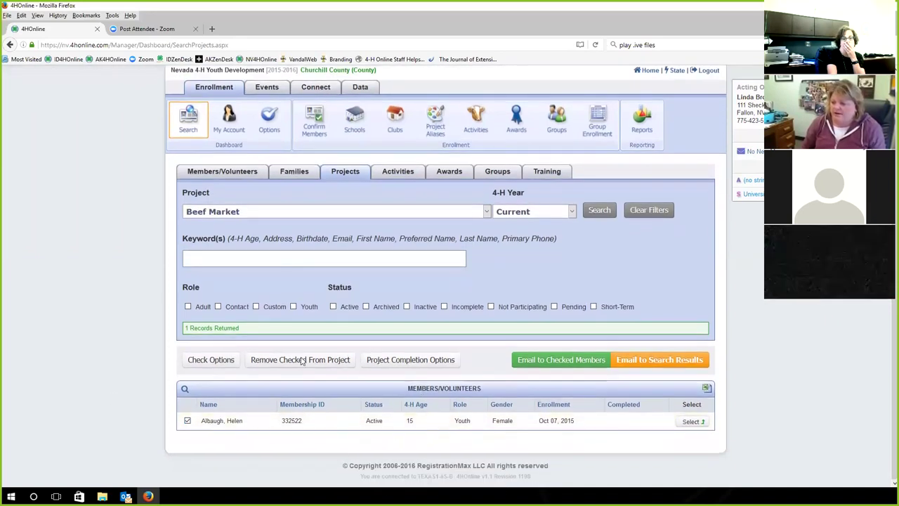
left_click(186, 420)
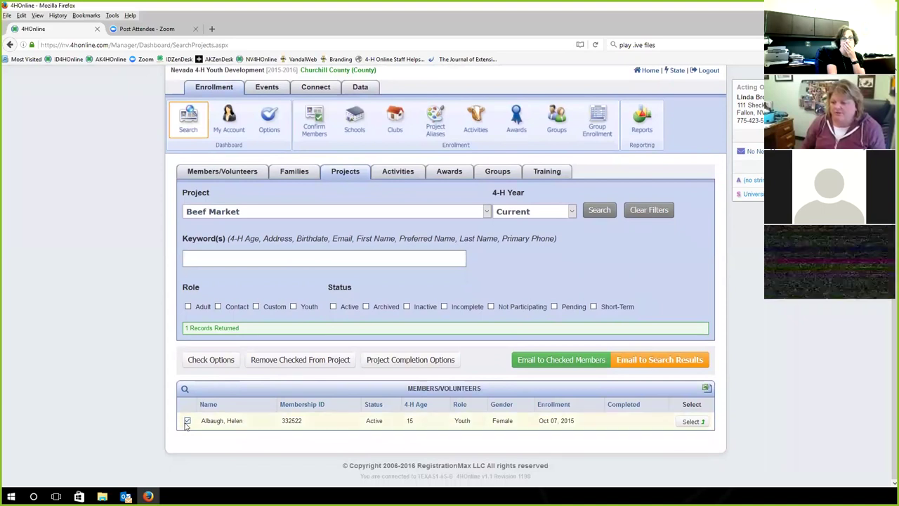
left_click(206, 366)
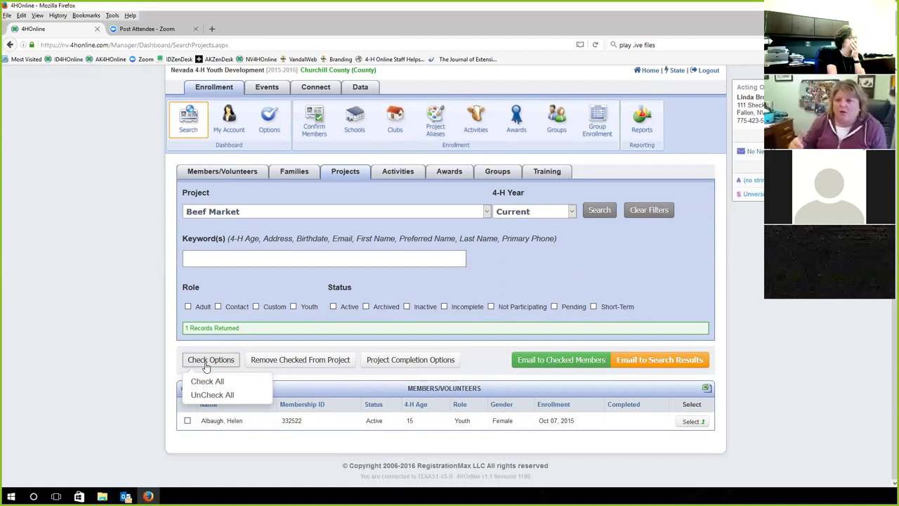
left_click(187, 422)
left_click(184, 421)
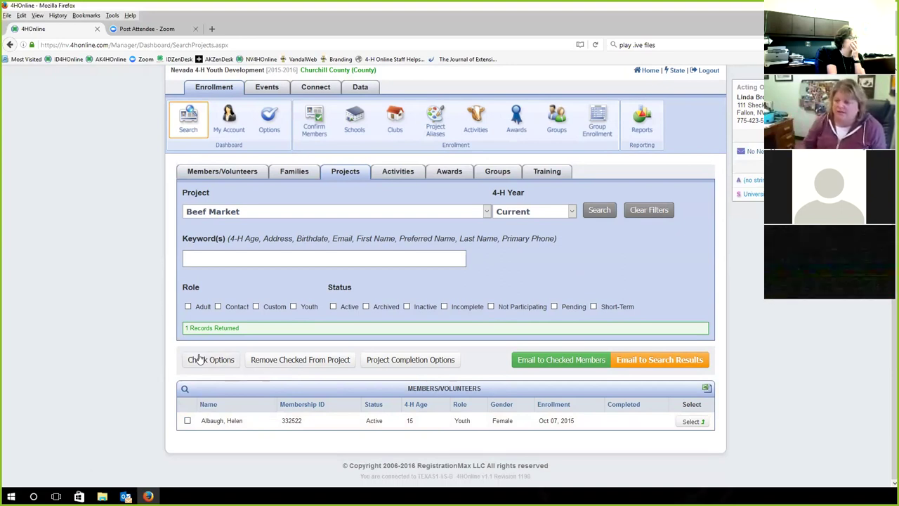
left_click(409, 362)
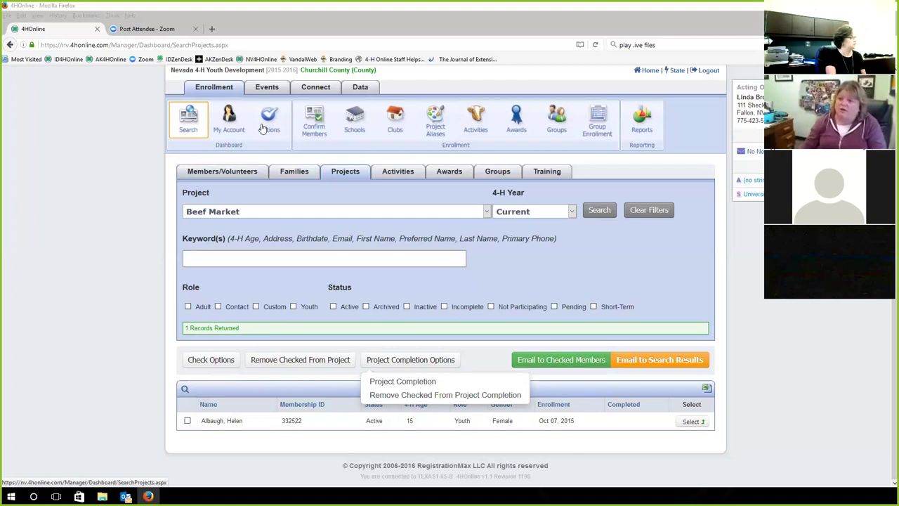
Browse the manager Options page settings, then go to Link Projects to Clubs
left_click(263, 129)
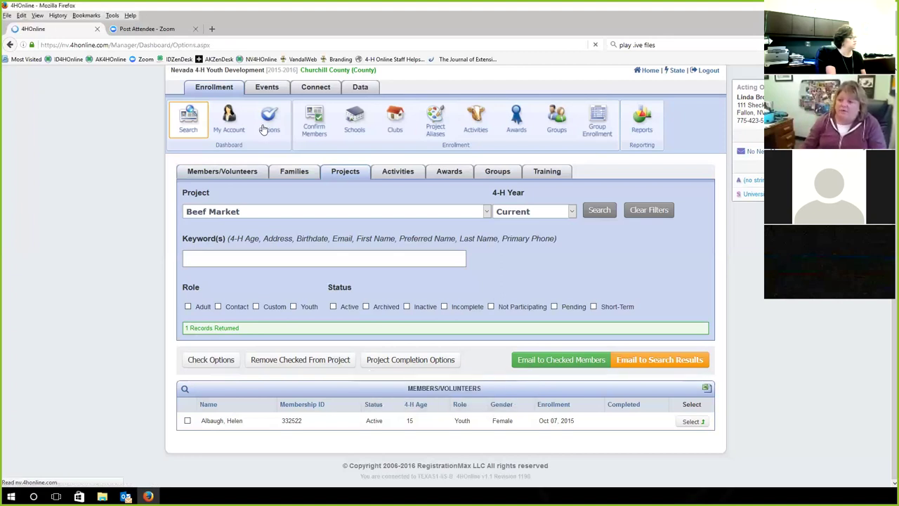
scroll(160, 240, "down", 1)
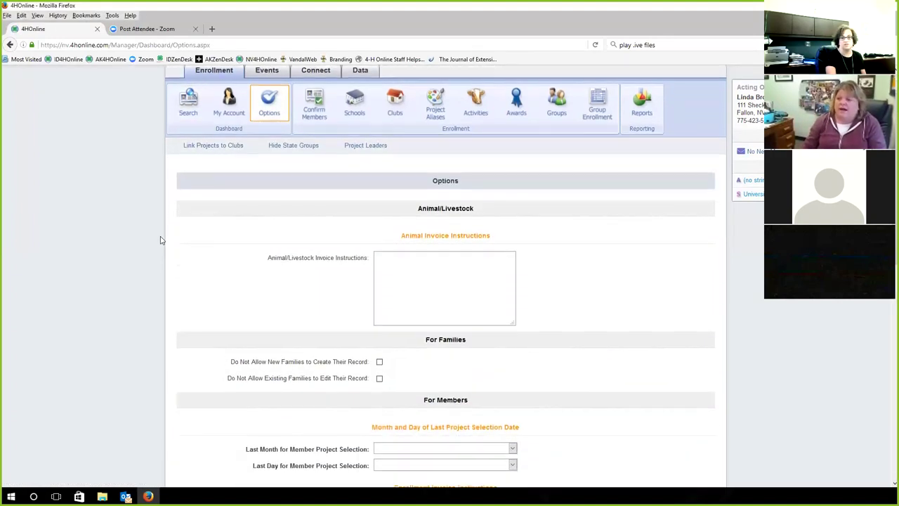
scroll(160, 241, "down", 1)
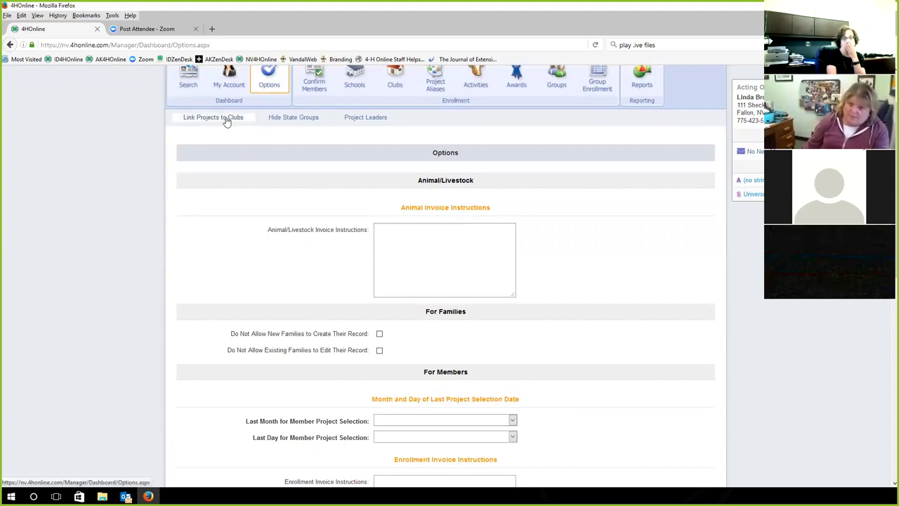
left_click(223, 121)
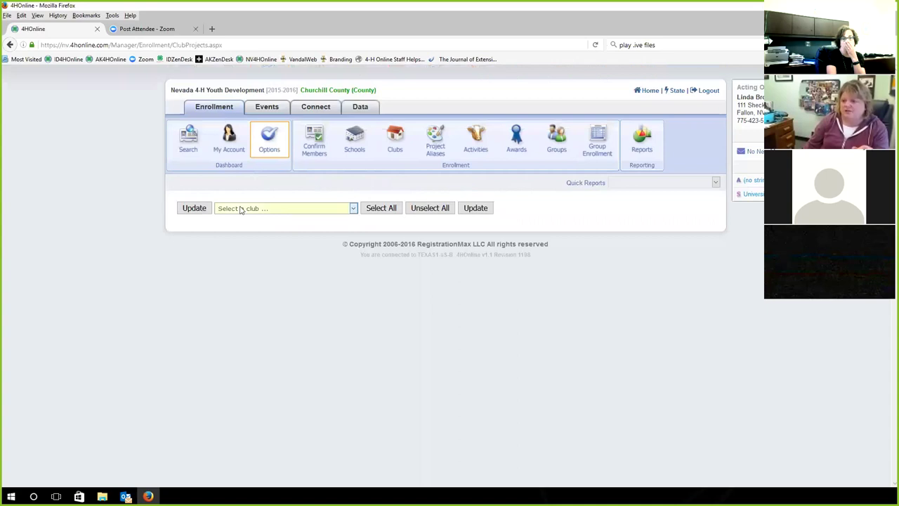
Choose the 4-H CAMP club, then the BEEF club on Link Projects to Clubs
left_click(240, 209)
left_click(239, 227)
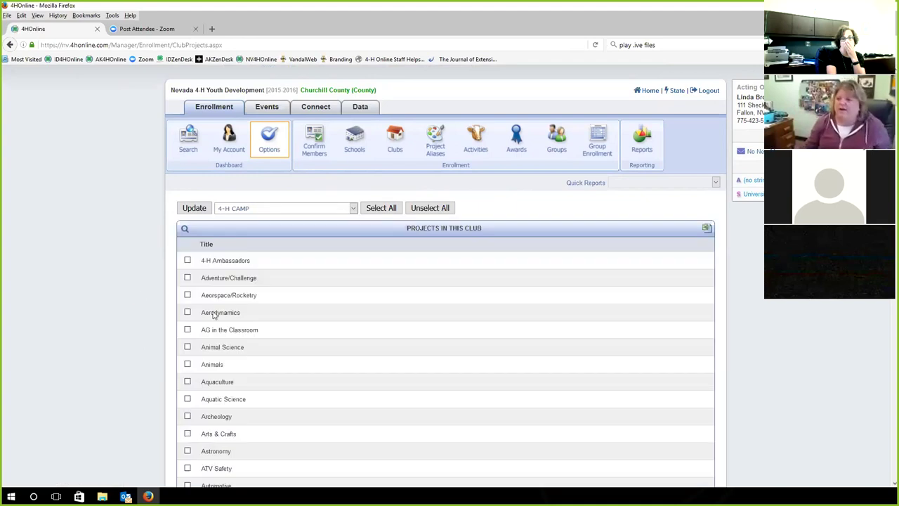
left_click(277, 208)
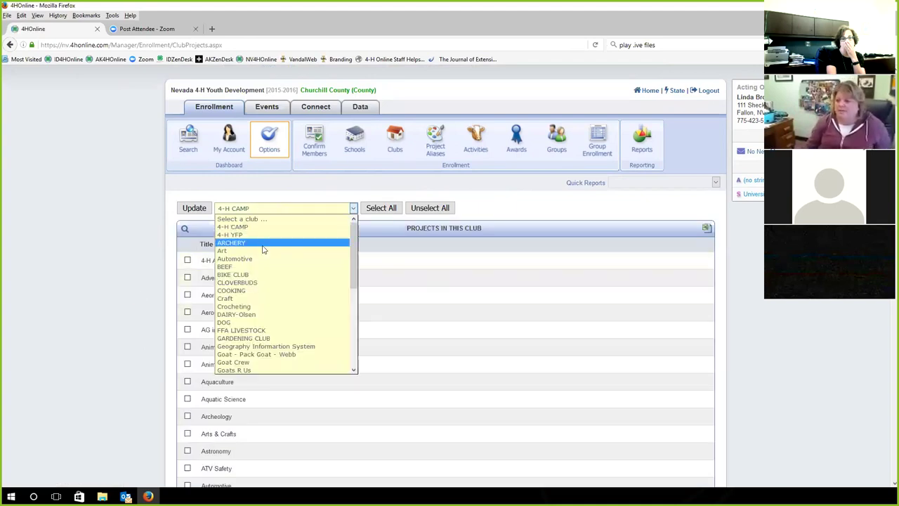
left_click(249, 268)
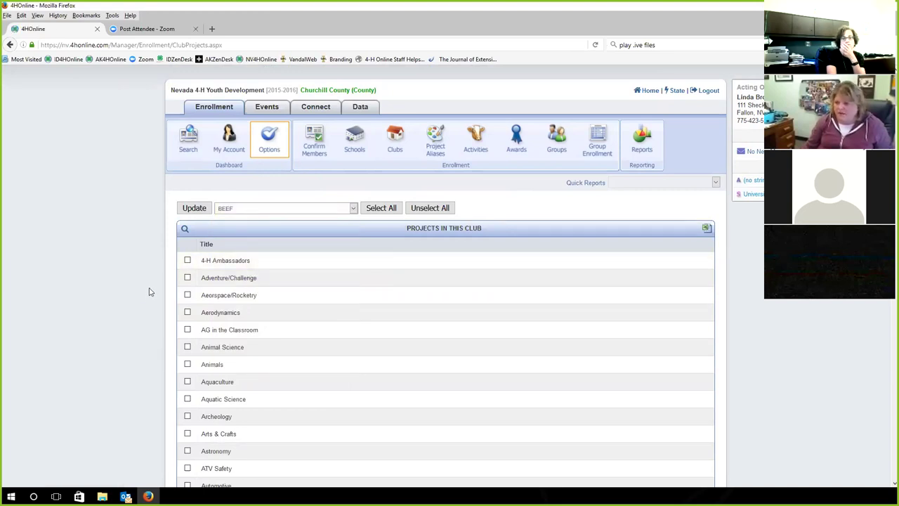
Scroll through the BEEF club's project checklist, leaving every project unchecked
scroll(445, 324, "down", 6)
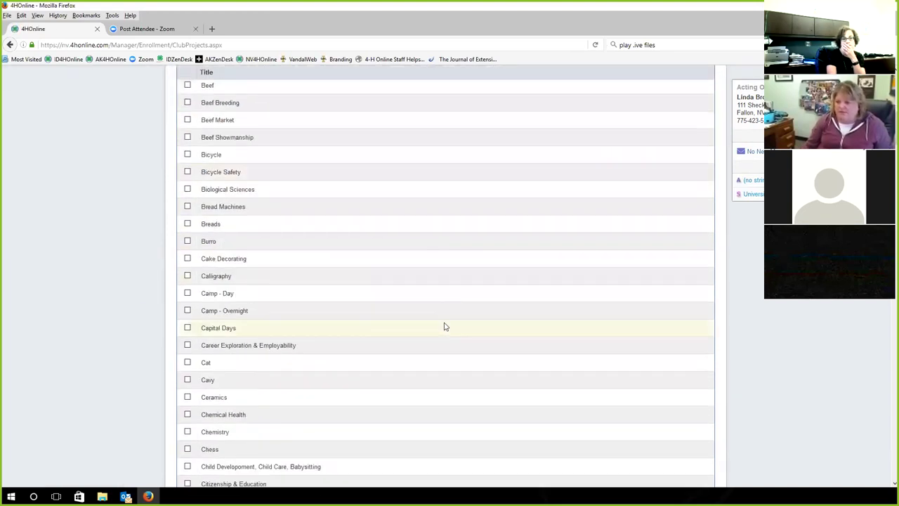
scroll(444, 326, "down", 5)
scroll(444, 326, "down", 5)
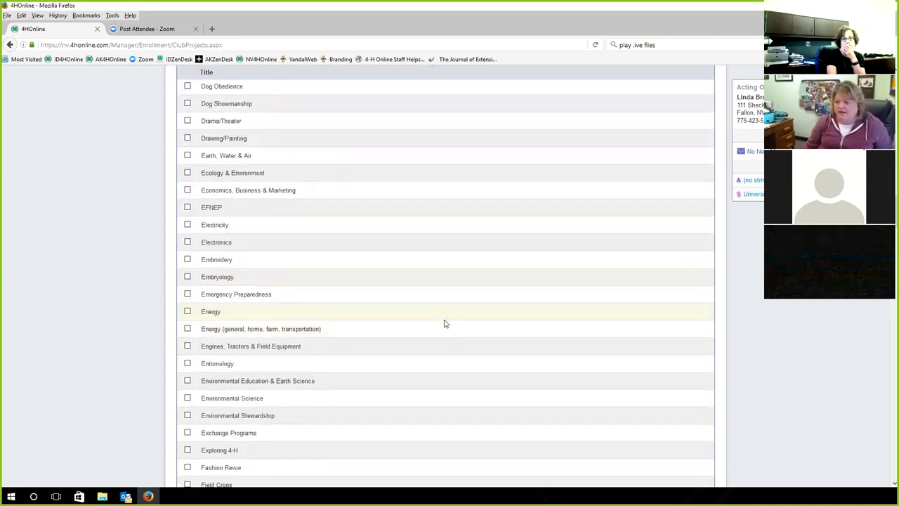
scroll(444, 324, "down", 5)
scroll(444, 325, "down", 5)
scroll(444, 325, "up", 14)
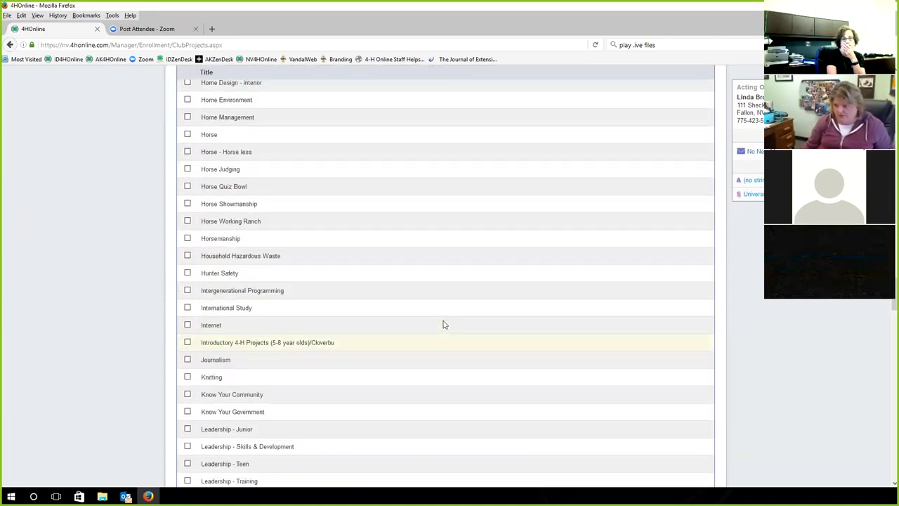
scroll(443, 325, "up", 15)
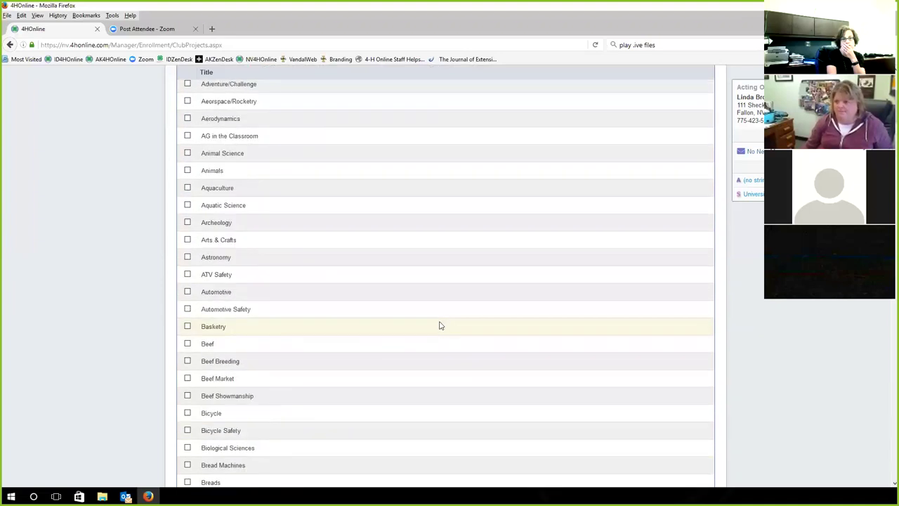
scroll(117, 340, "up", 5)
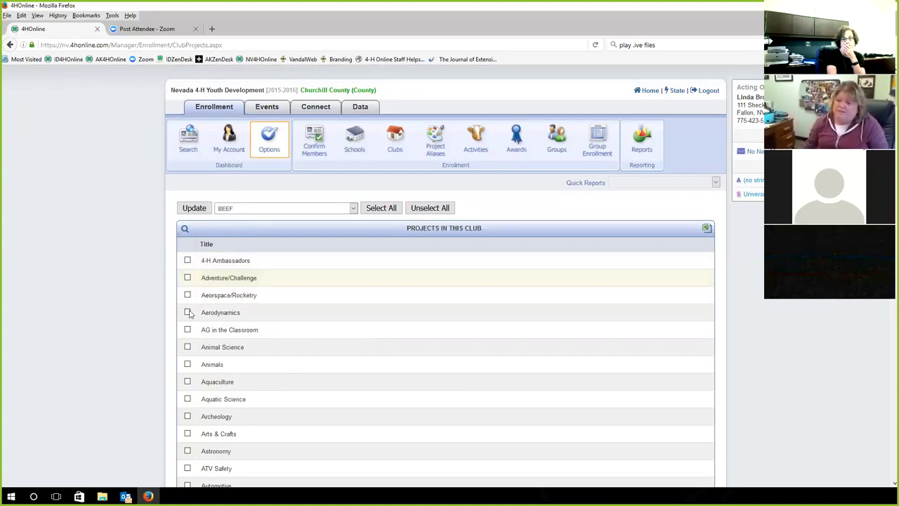
scroll(346, 331, "down", 3)
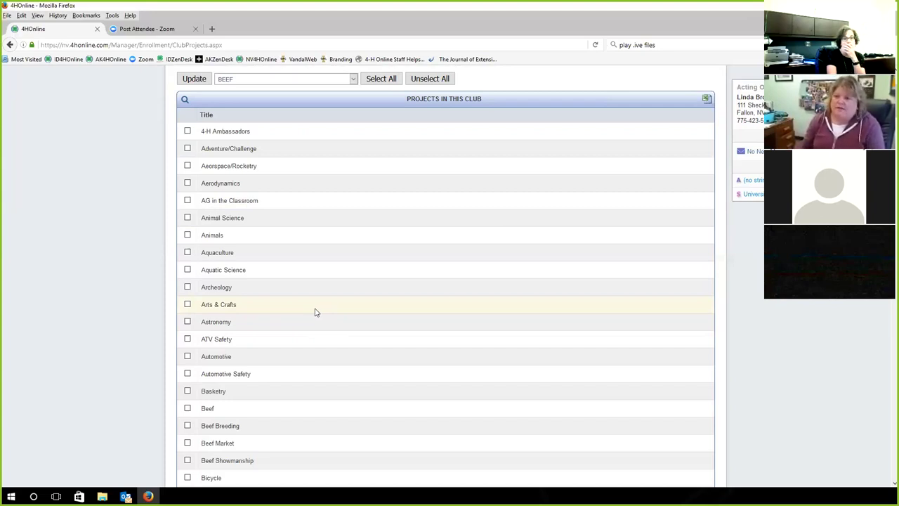
scroll(341, 337, "up", 3)
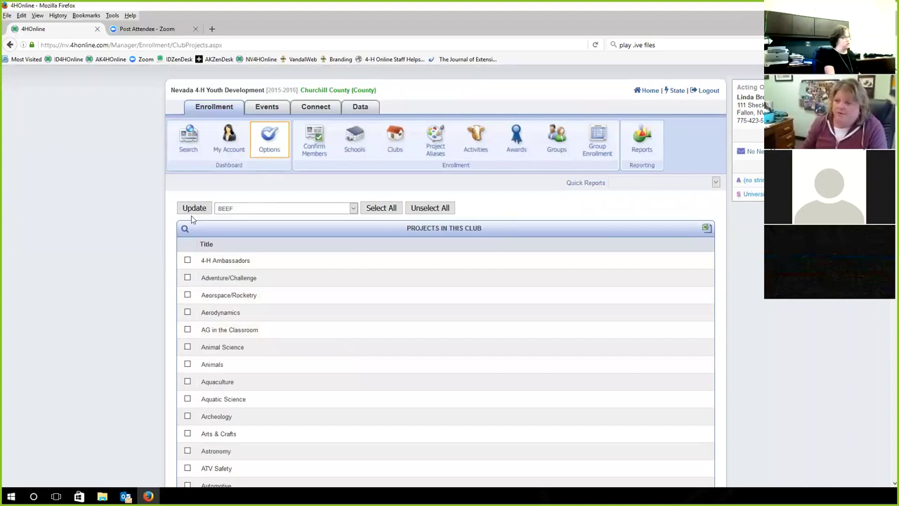
left_click(241, 209)
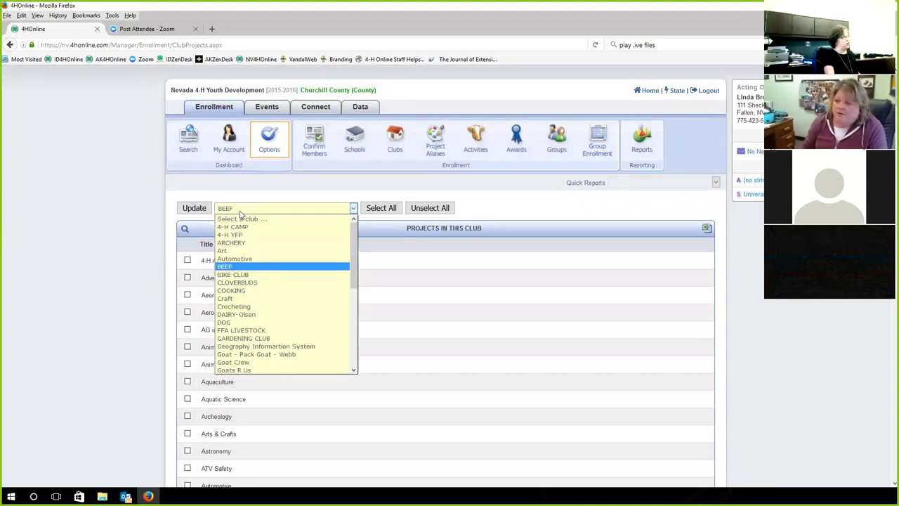
left_click(279, 346)
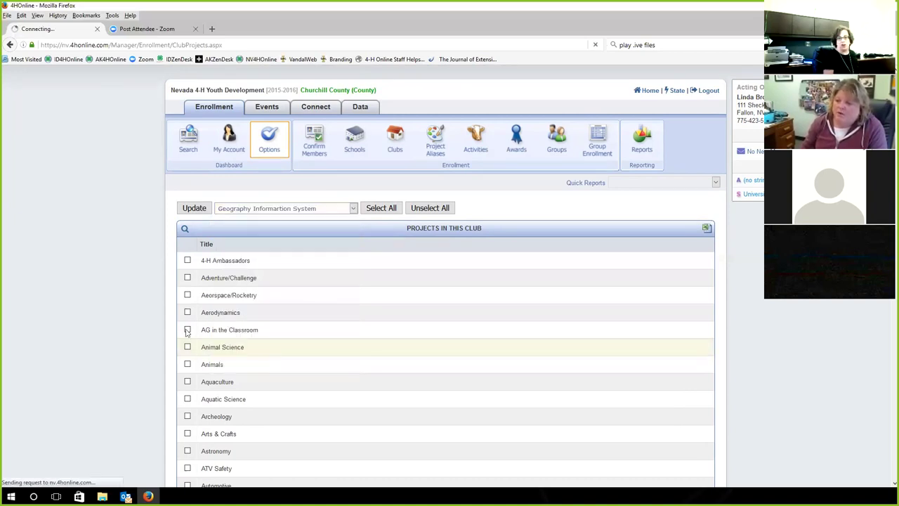
scroll(261, 307, "down", 15)
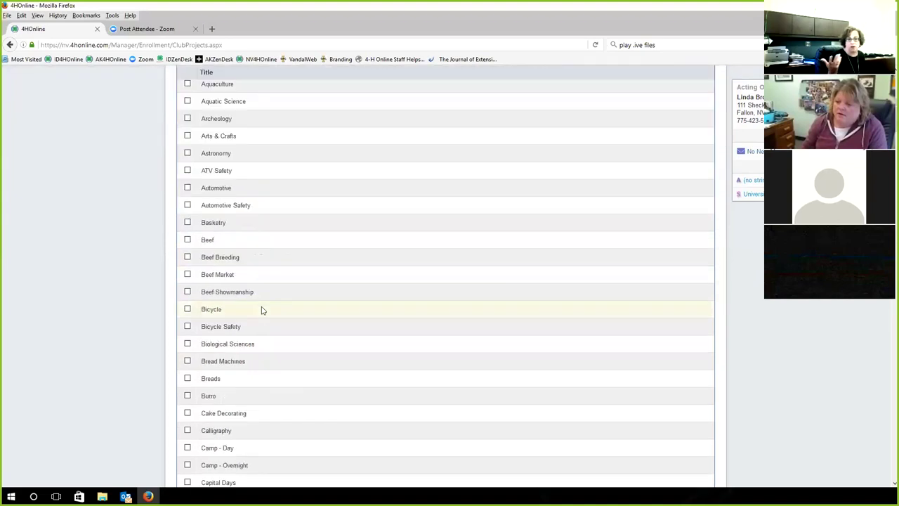
scroll(263, 312, "down", 20)
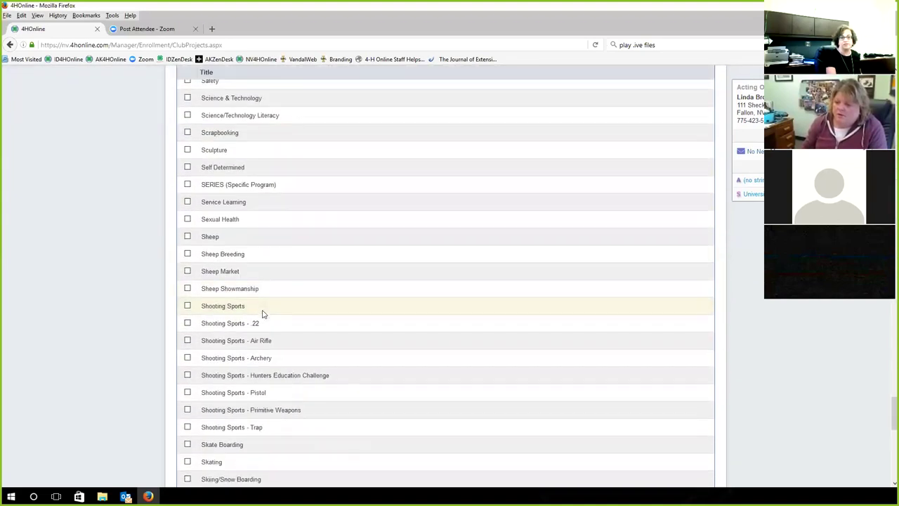
scroll(262, 311, "down", 10)
scroll(264, 309, "up", 20)
scroll(264, 309, "up", 20)
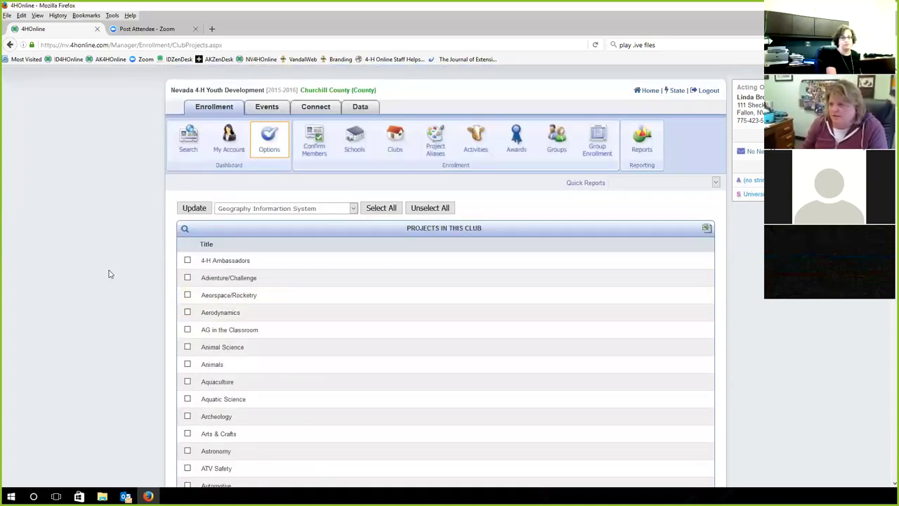
scroll(378, 275, "down", 5)
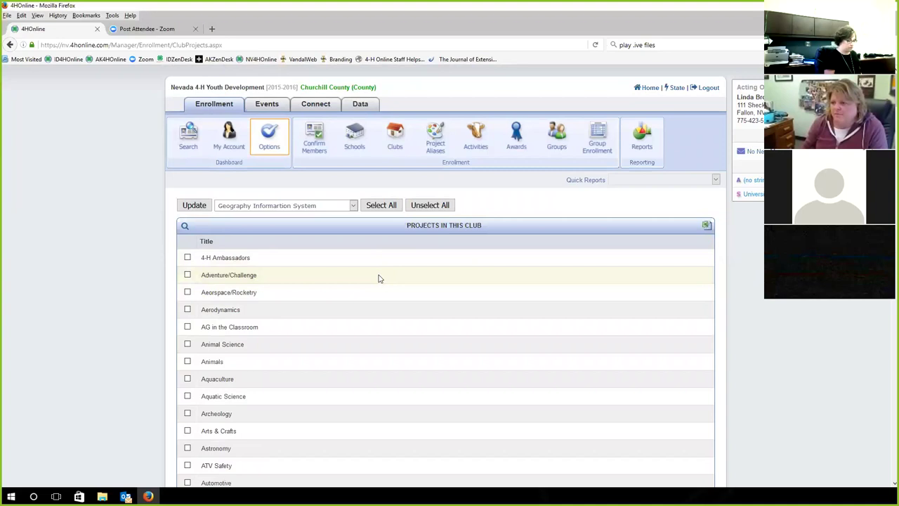
scroll(377, 278, "up", 4)
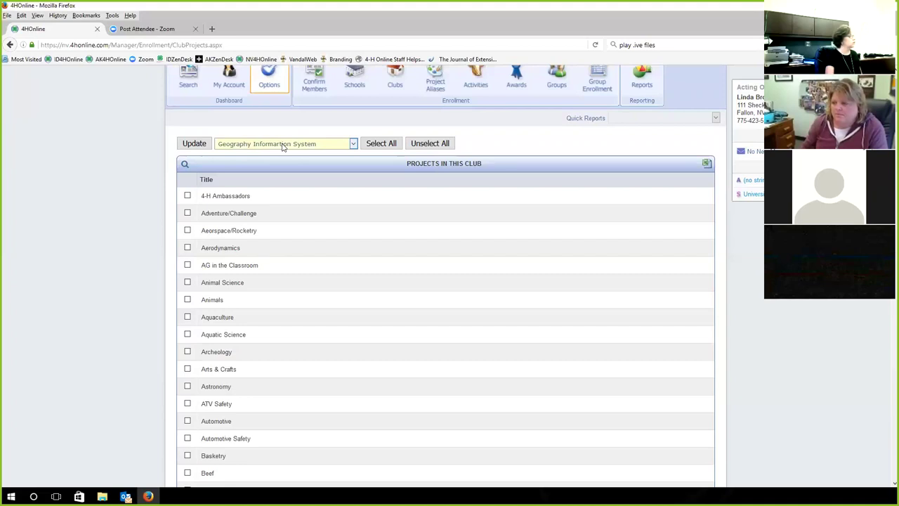
scroll(108, 193, "up", 2)
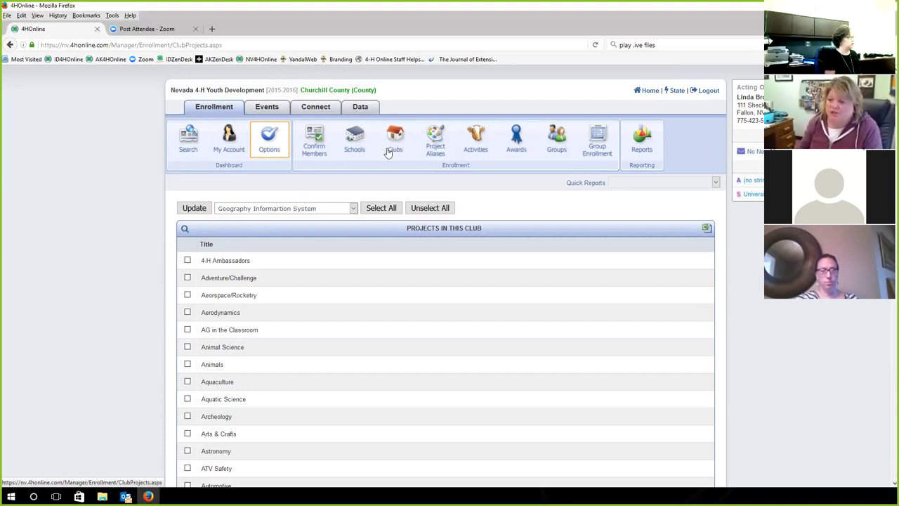
scroll(260, 290, "down", 3)
scroll(262, 294, "down", 20)
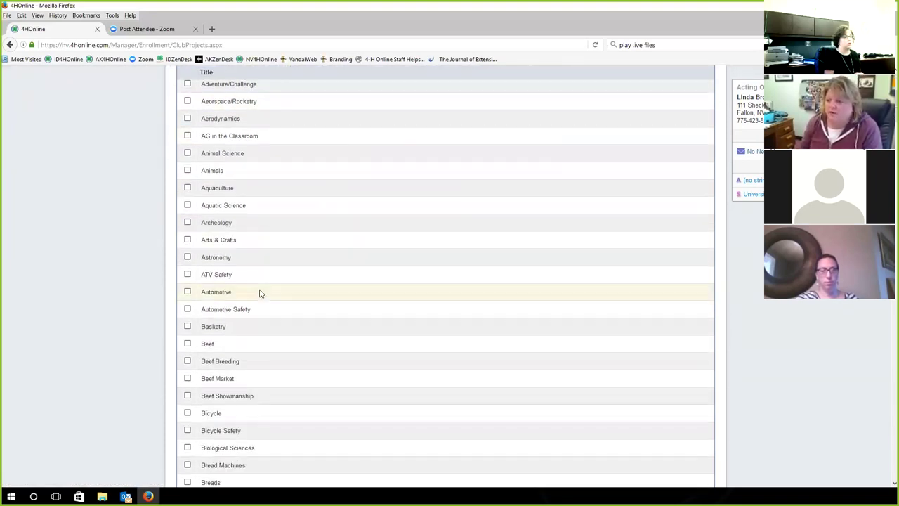
scroll(264, 297, "down", 12)
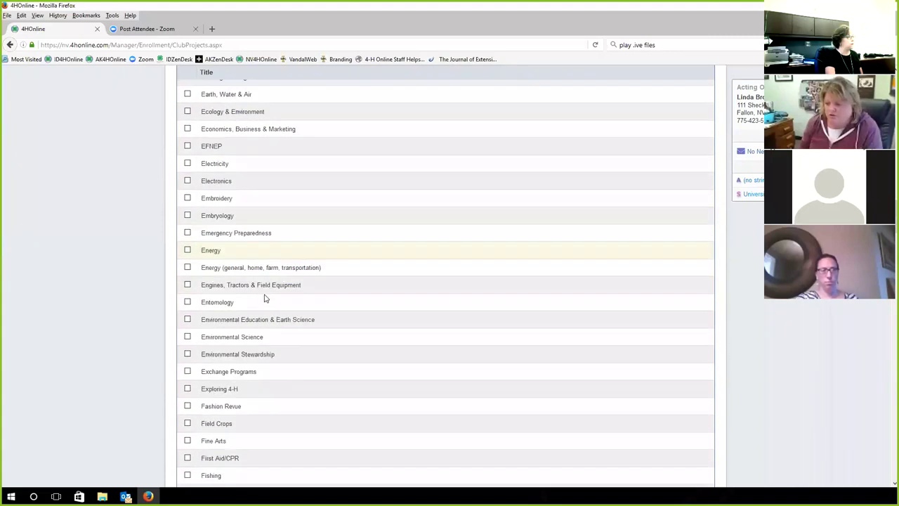
scroll(264, 298, "down", 11)
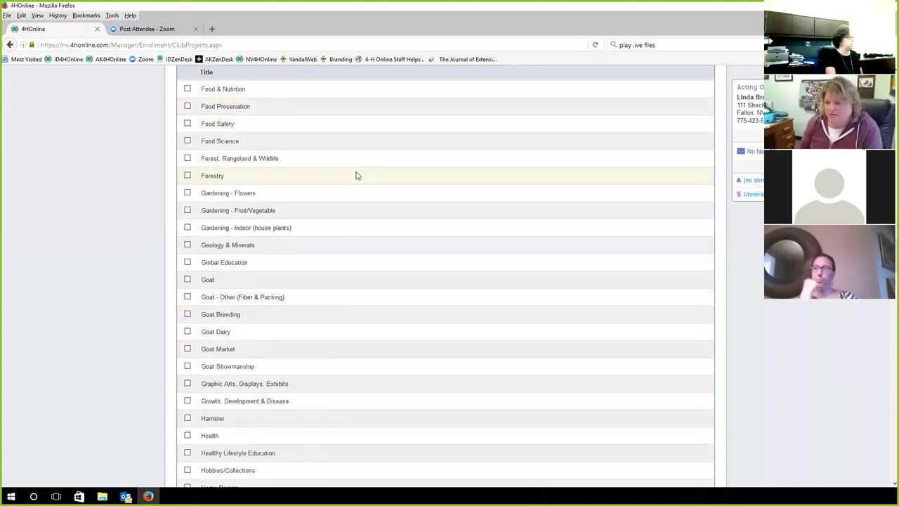
scroll(383, 208, "up", 2)
scroll(381, 213, "down", 8)
scroll(381, 215, "down", 20)
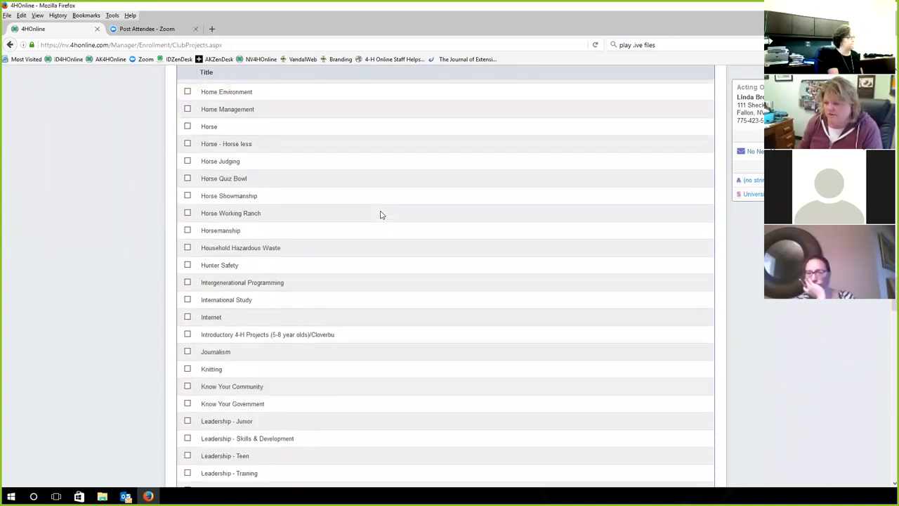
scroll(382, 215, "down", 18)
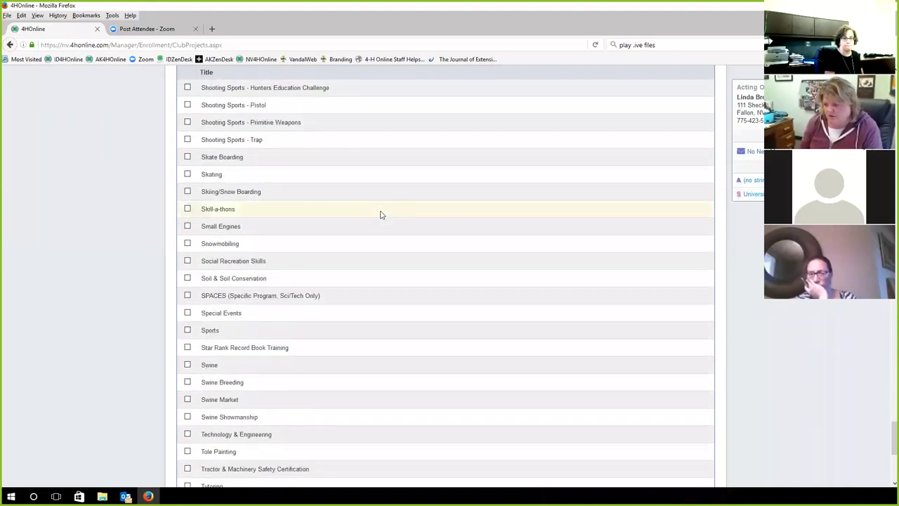
scroll(381, 215, "down", 6)
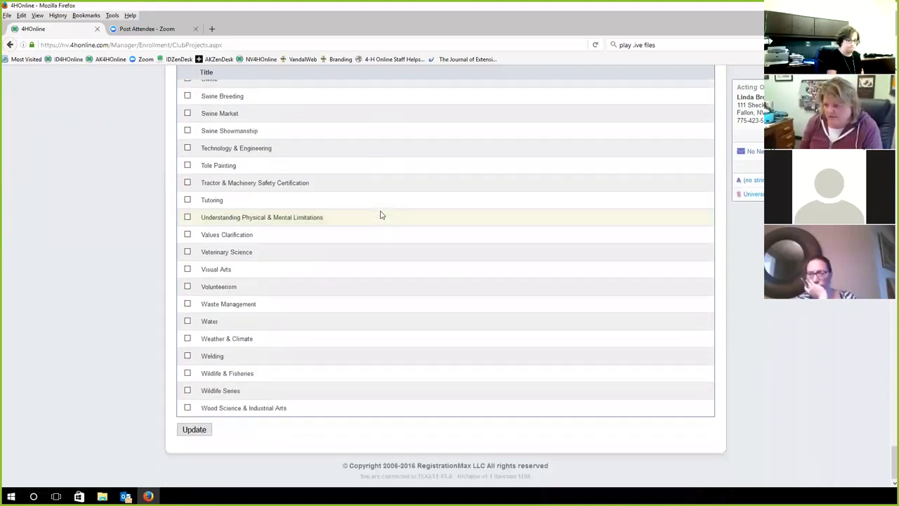
scroll(381, 214, "up", 20)
scroll(315, 204, "up", 15)
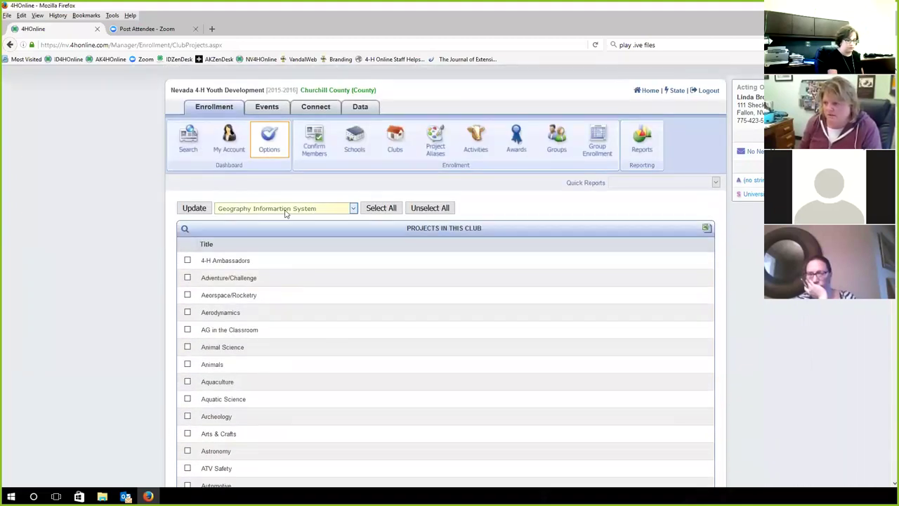
left_click(286, 209)
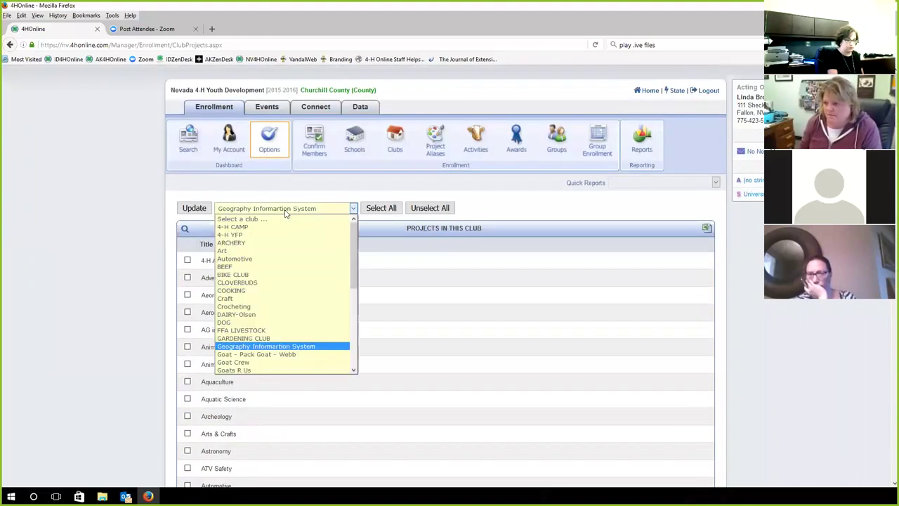
Show the Craft club's project checklist, then return to the manager home dashboard
left_click(262, 297)
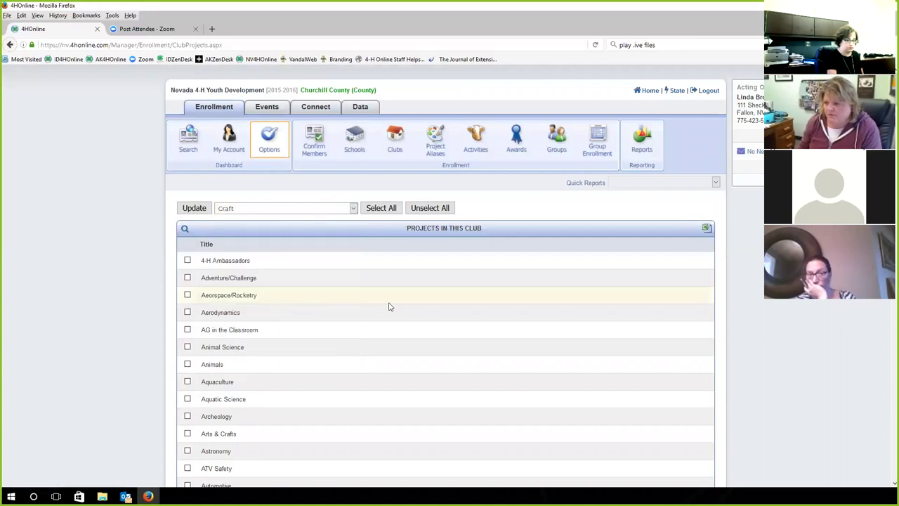
scroll(371, 309, "down", 15)
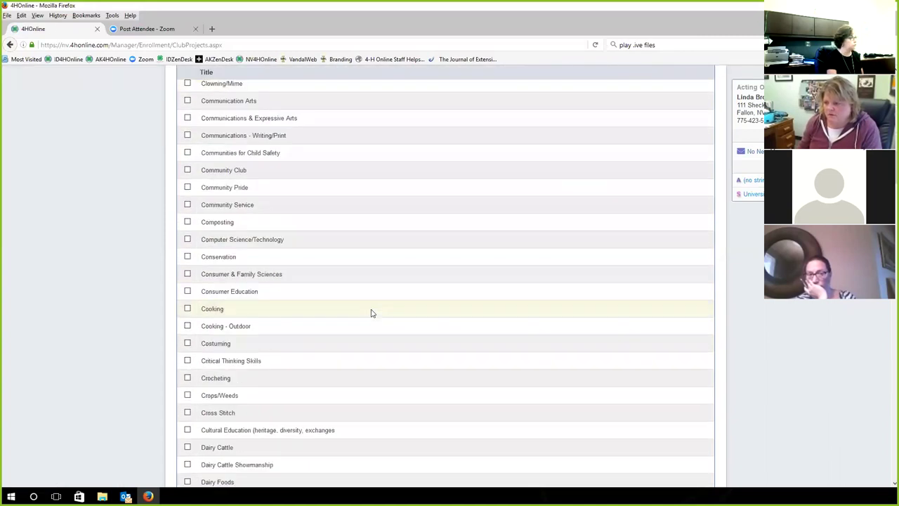
scroll(372, 313, "down", 20)
scroll(372, 314, "down", 15)
scroll(372, 313, "up", 20)
scroll(371, 313, "up", 20)
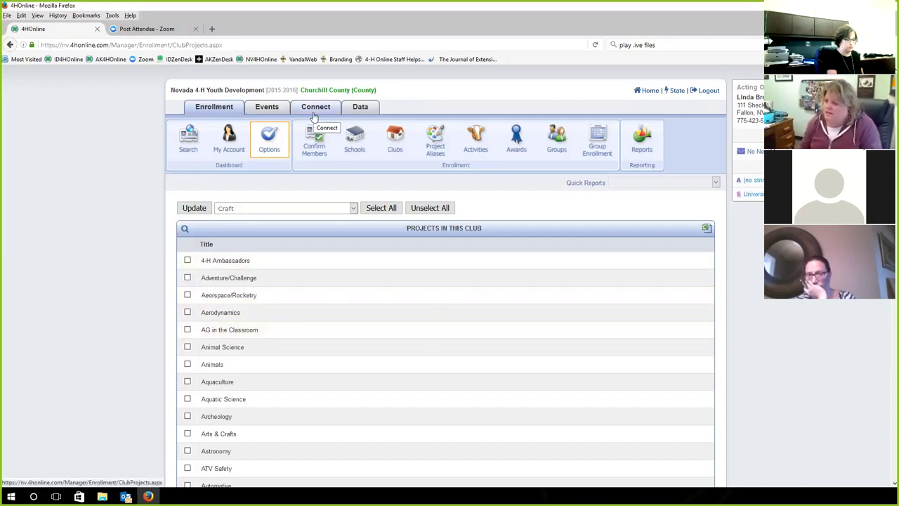
left_click(650, 97)
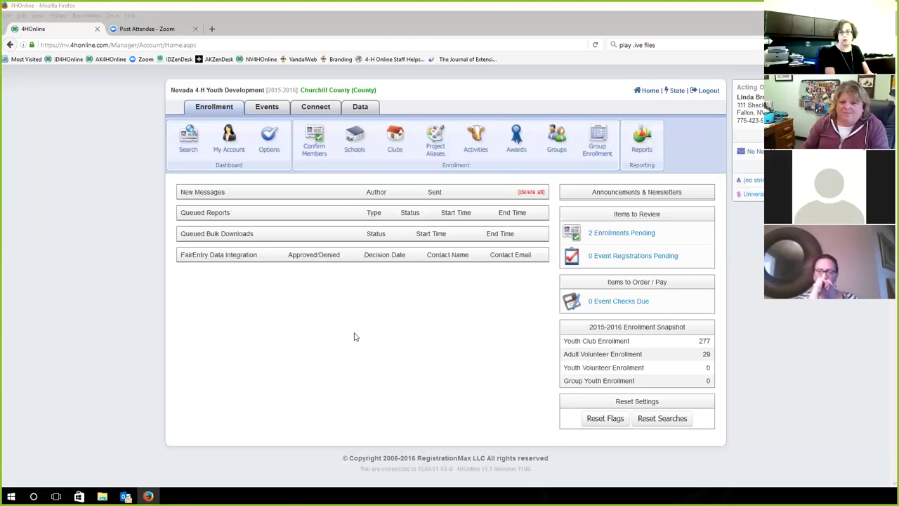
Reload the Churchill County manager home page to refresh its enrollment dashboard
key("F5")
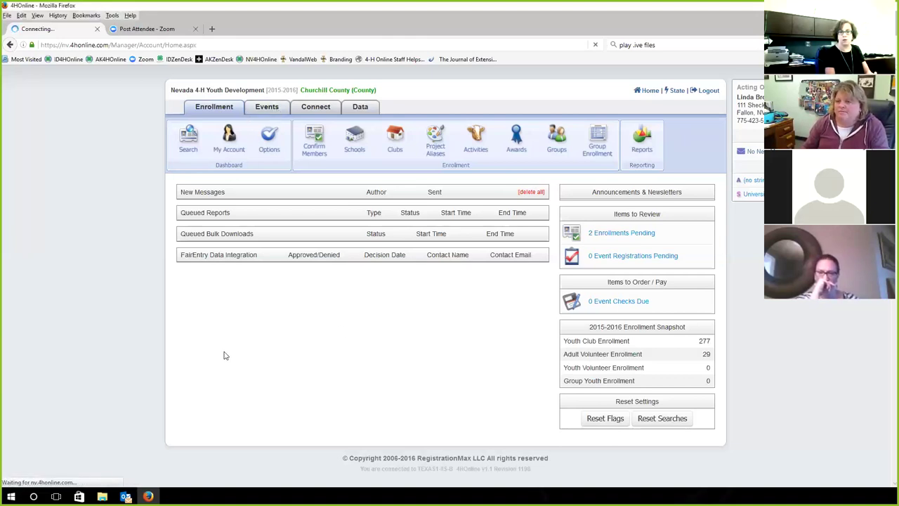
Review the Event Registrations search page, then return to the Enrollment project search
left_click(268, 109)
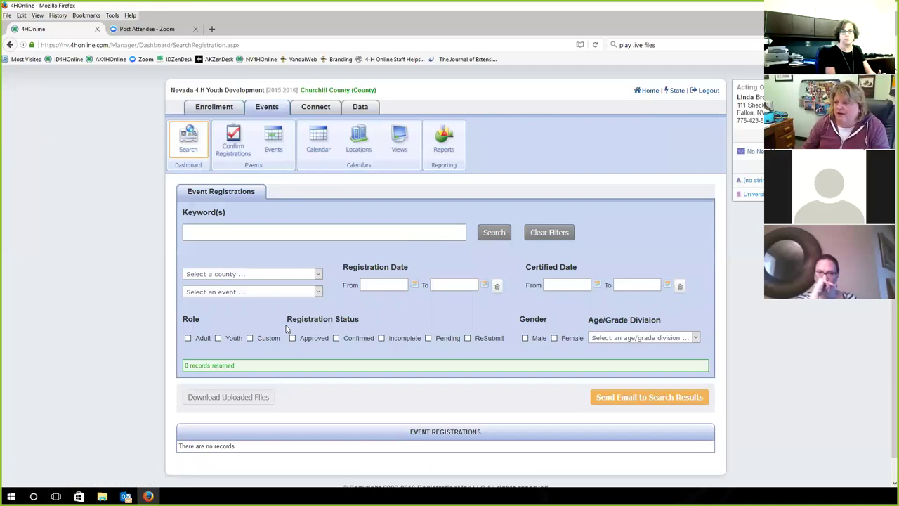
scroll(285, 327, "down", 1)
scroll(286, 328, "up", 1)
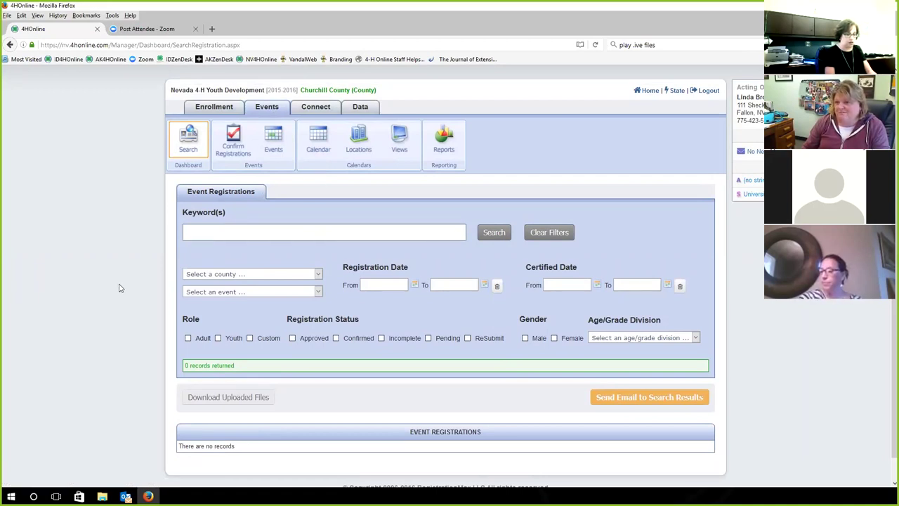
scroll(119, 288, "down", 1)
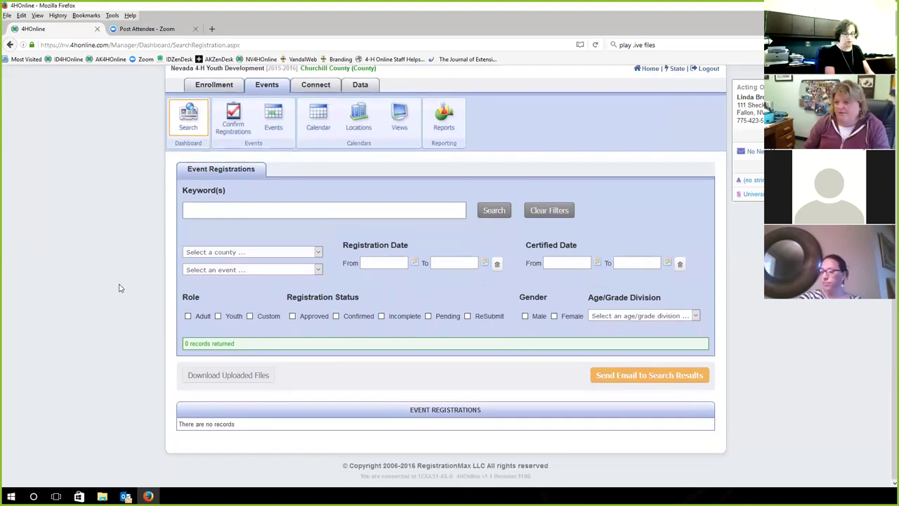
scroll(119, 288, "up", 1)
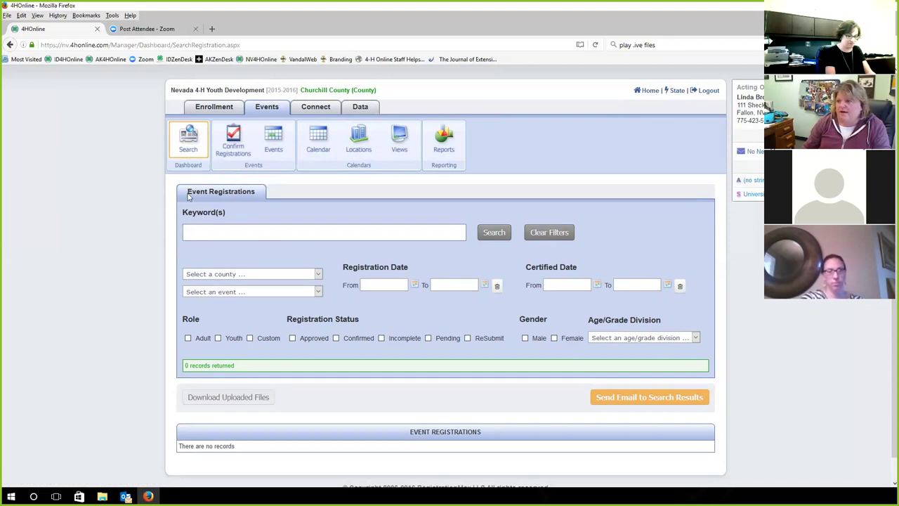
left_click(213, 108)
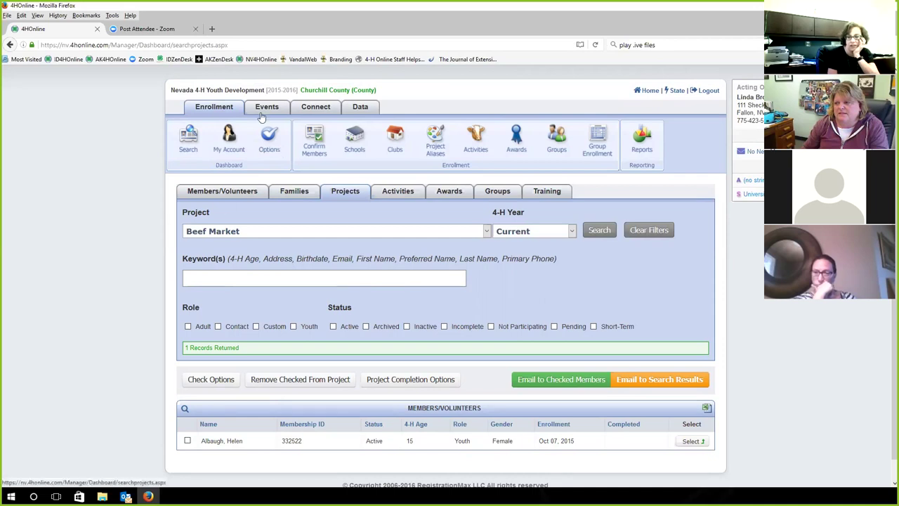
Open a new empty Firefox tab beside the 4HOnline tab
left_click(213, 31)
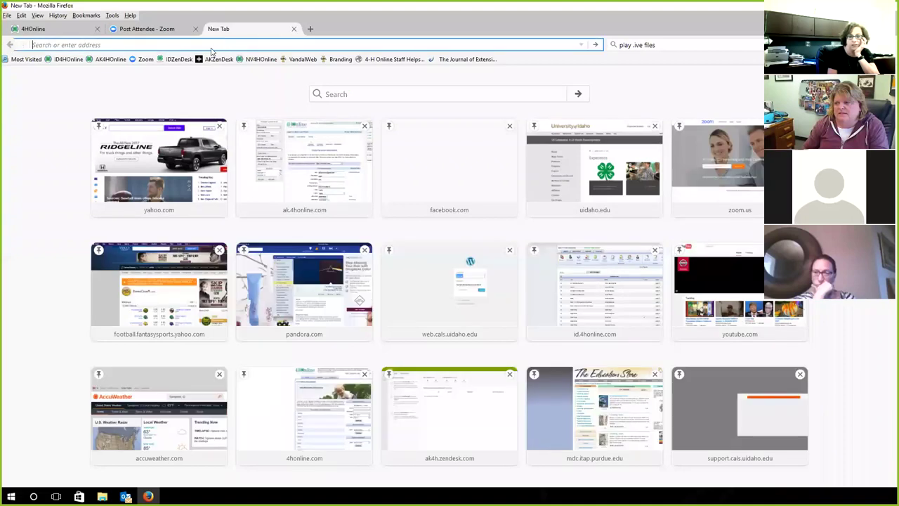
Log in to Idaho 4HOnline from the ID4HOnline bookmark with the administrator e-mail
left_click(71, 60)
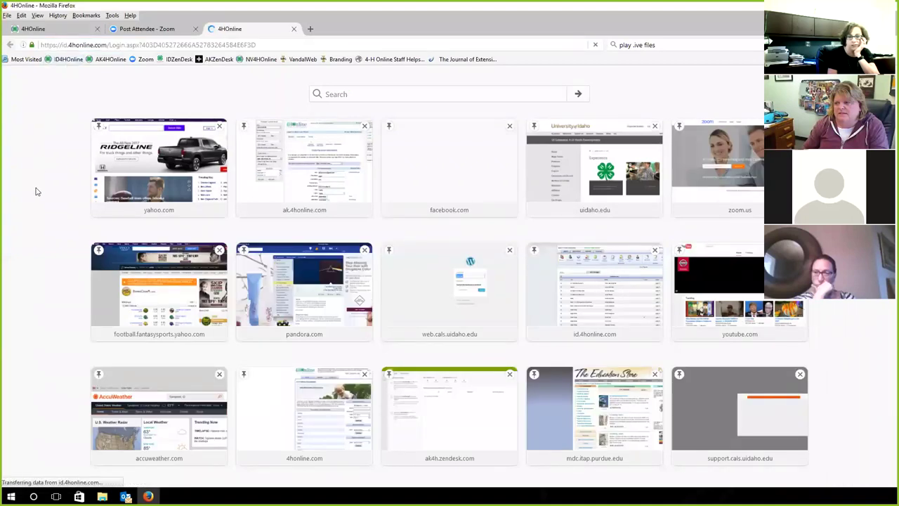
scroll(423, 297, "down", 3)
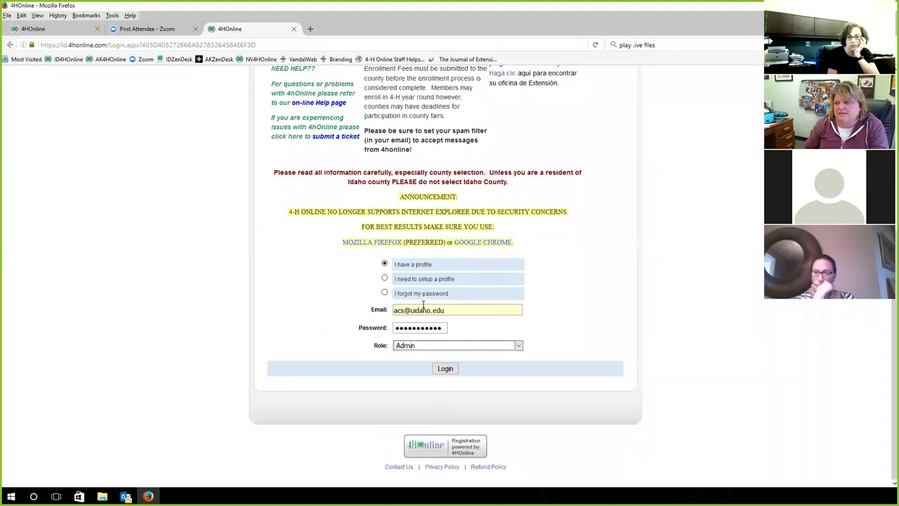
key("Return")
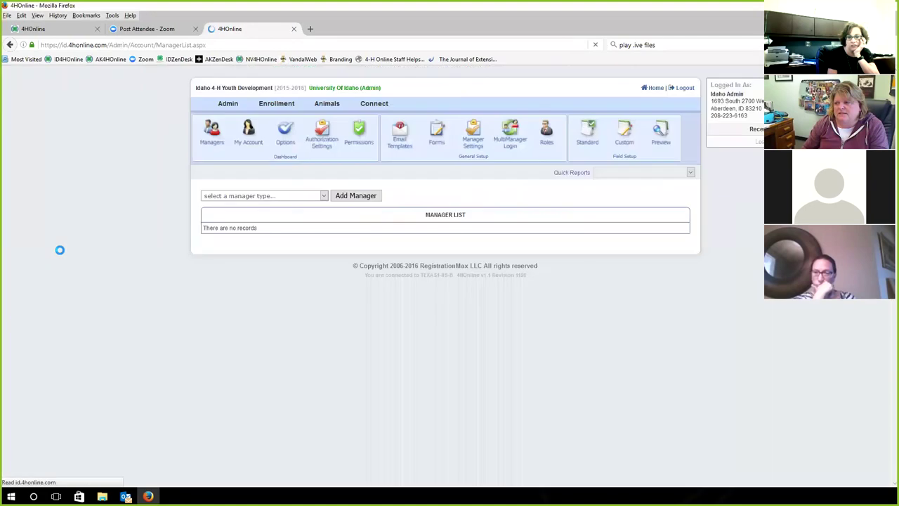
Filter managers to State and log in as the Idaho State Office manager
left_click(235, 198)
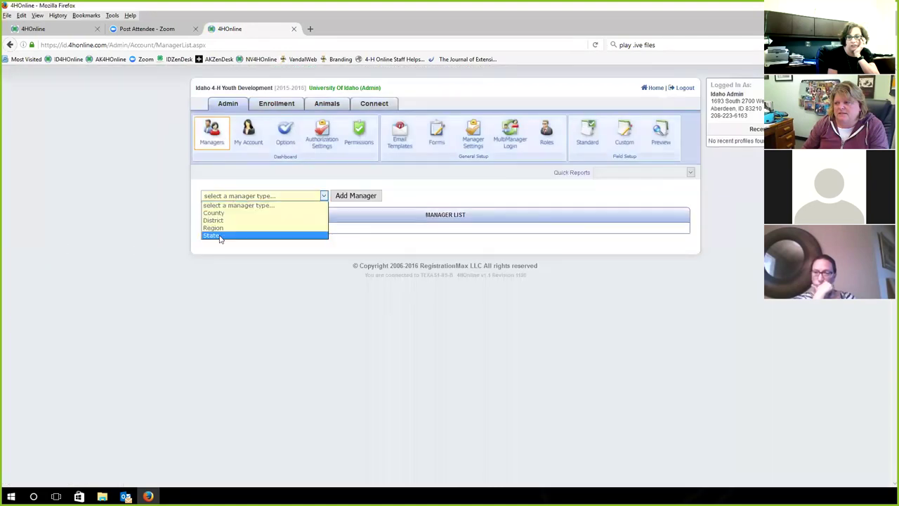
left_click(219, 237)
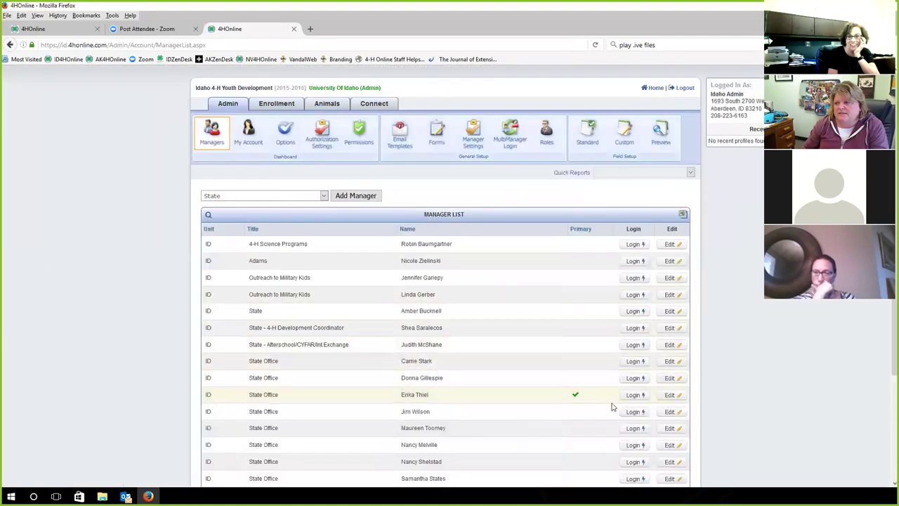
left_click(627, 396)
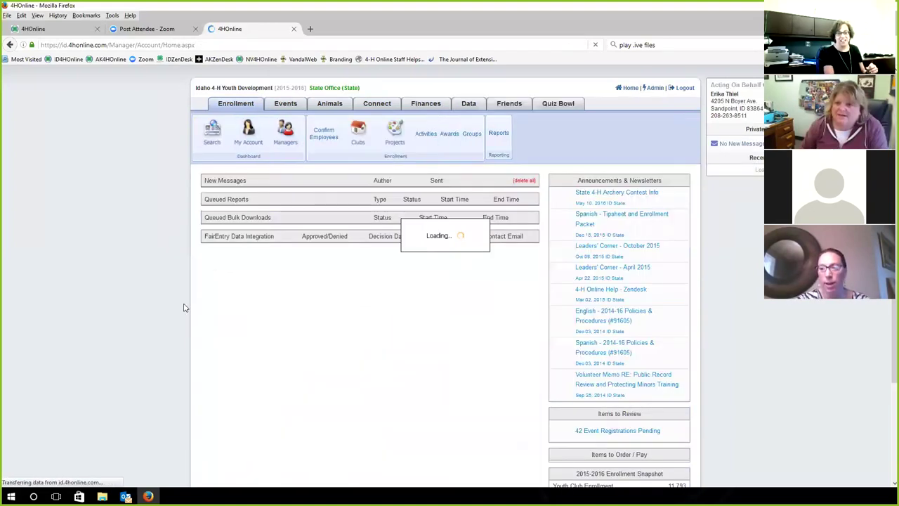
left_click(310, 30)
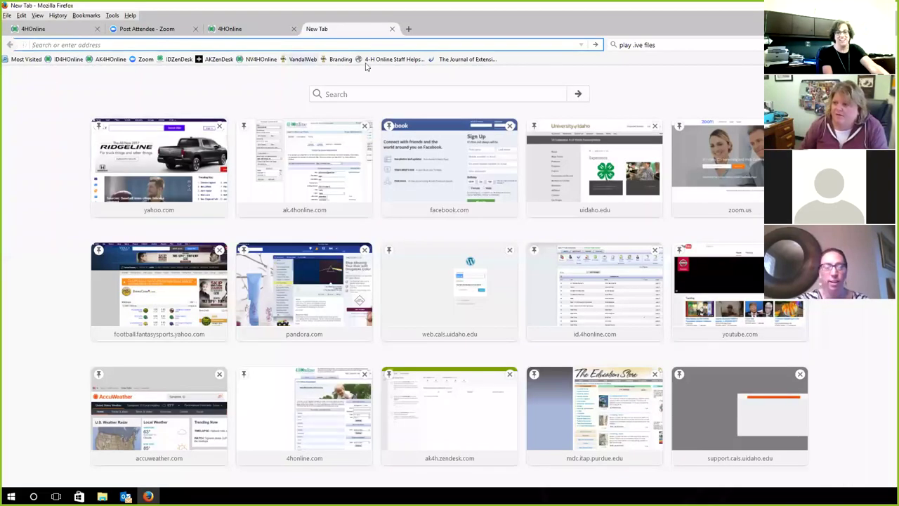
Open the 4-H Online Staff Helpsheets page and copy its web address
left_click(382, 61)
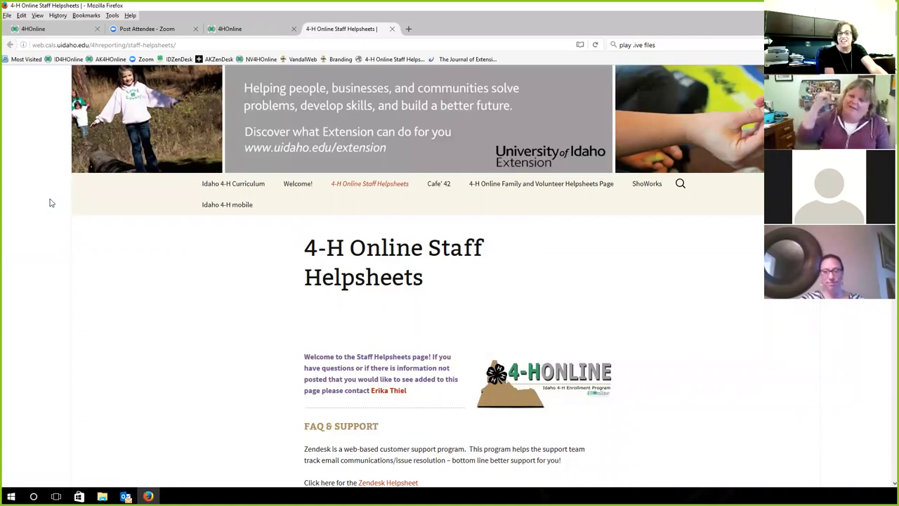
left_click_drag(179, 45, 37, 47)
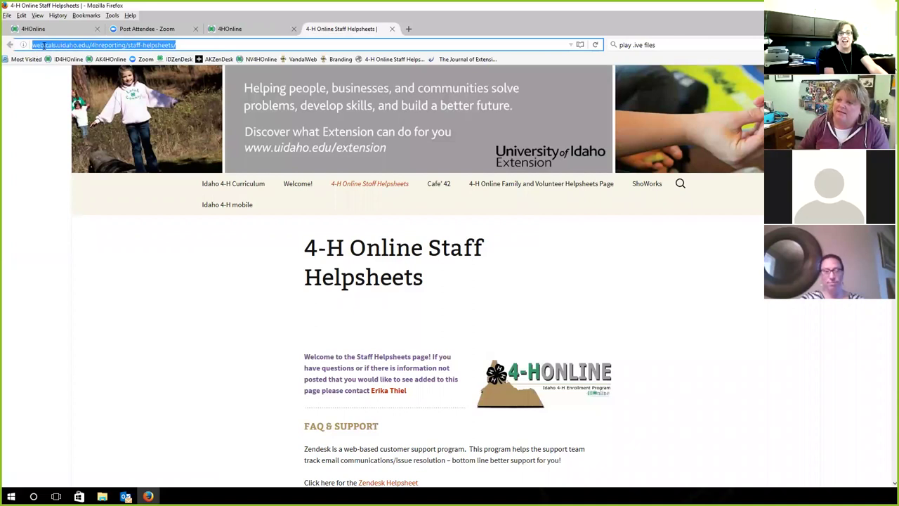
right_click(42, 45)
left_click(64, 76)
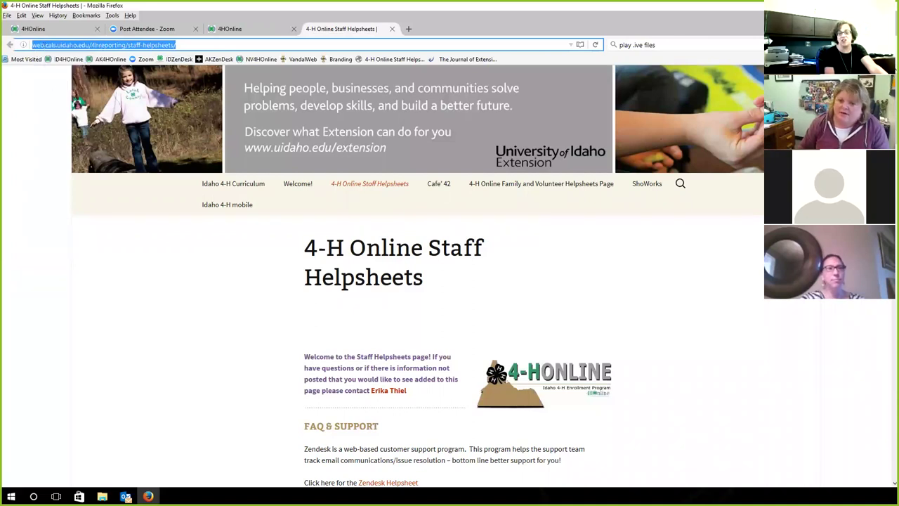
key("alt+Tab")
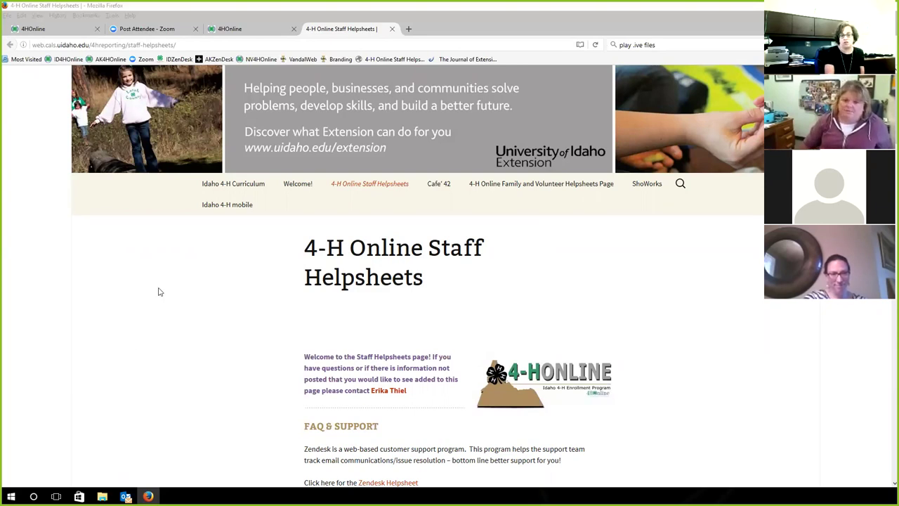
Scroll past FAQ & Support and the 2012–2014 webinar trainings to Quick Links and Tip Sheets
scroll(158, 291, "down", 10)
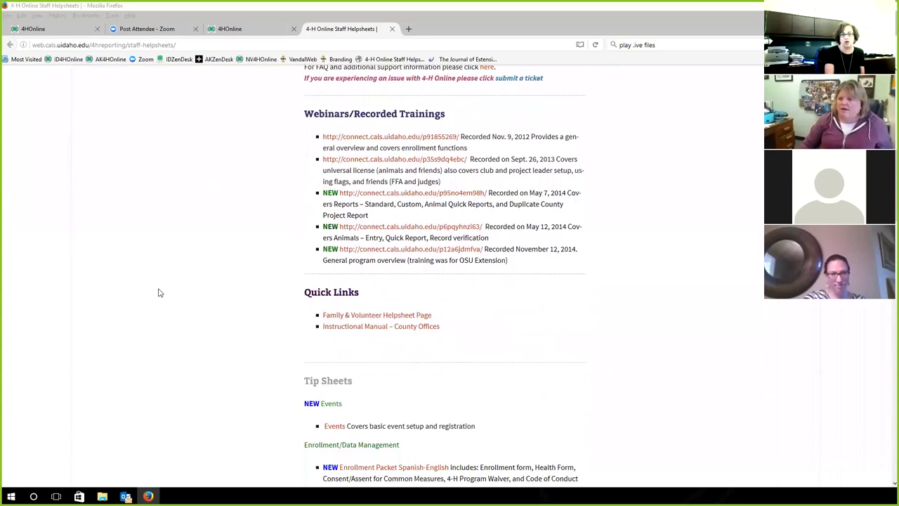
scroll(159, 292, "up", 4)
scroll(158, 293, "down", 4)
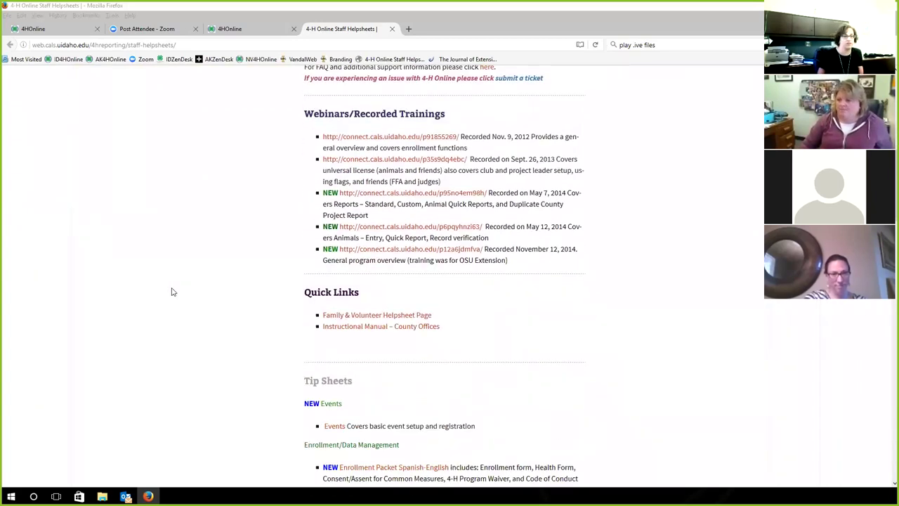
scroll(174, 291, "down", 5)
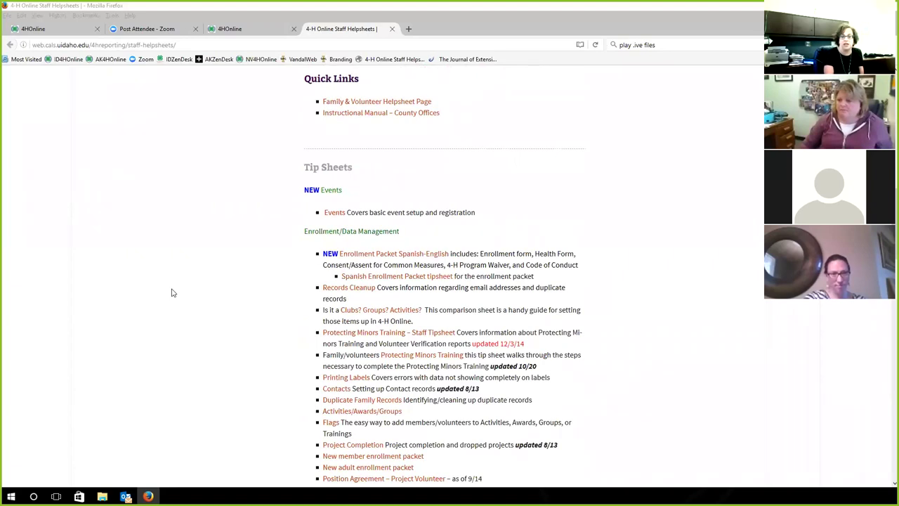
scroll(173, 292, "up", 3)
scroll(174, 292, "down", 1)
scroll(173, 292, "up", 5)
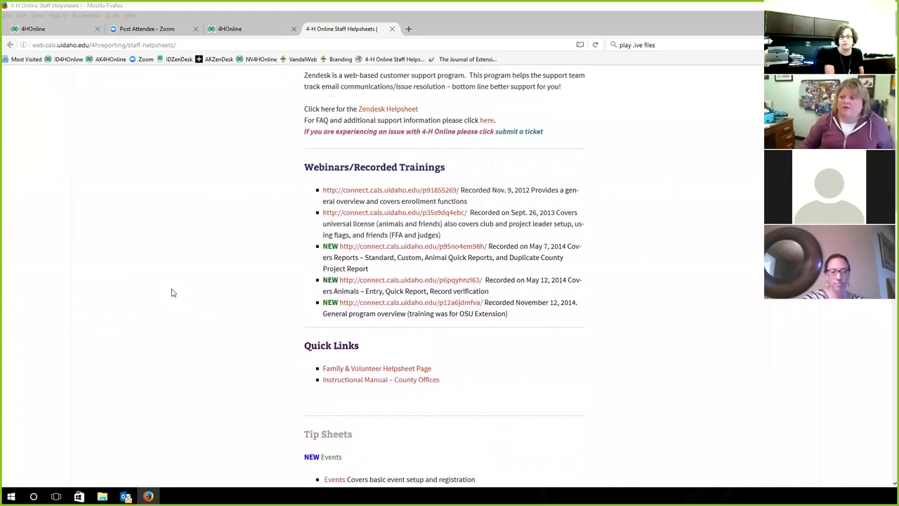
scroll(174, 292, "up", 8)
scroll(176, 289, "down", 2)
scroll(175, 288, "down", 1)
scroll(174, 289, "down", 3)
scroll(175, 288, "down", 4)
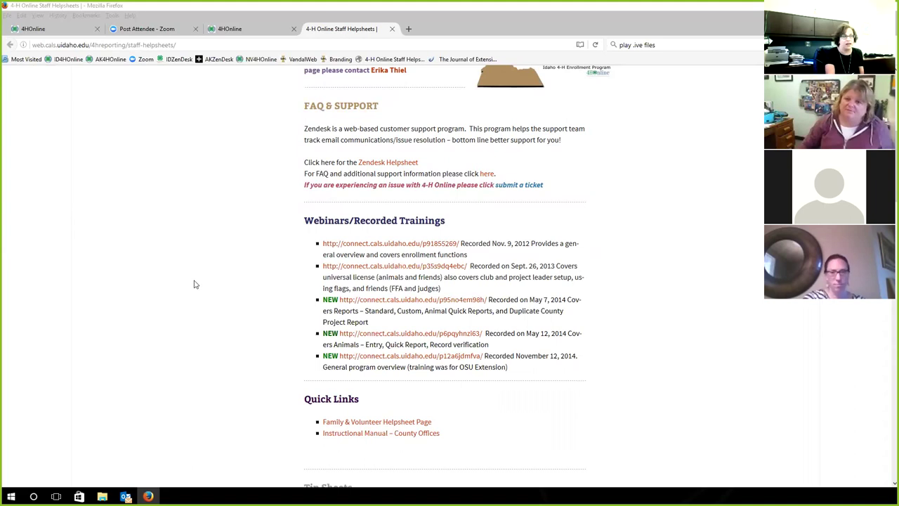
scroll(195, 285, "up", 1)
scroll(196, 285, "up", 1)
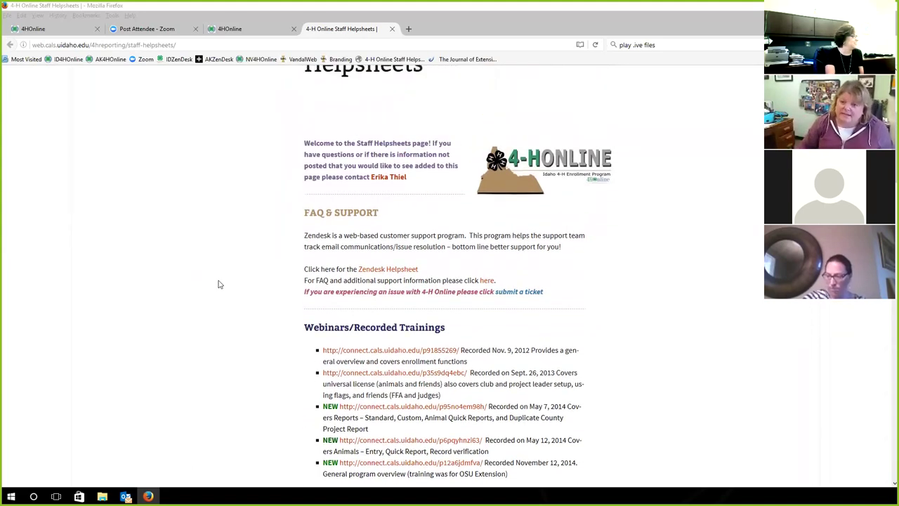
scroll(219, 283, "down", 2)
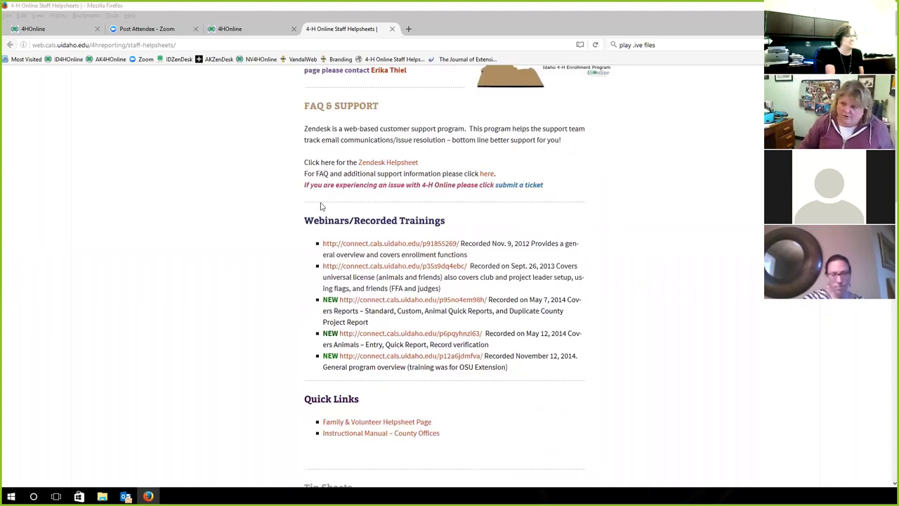
scroll(256, 256, "down", 1)
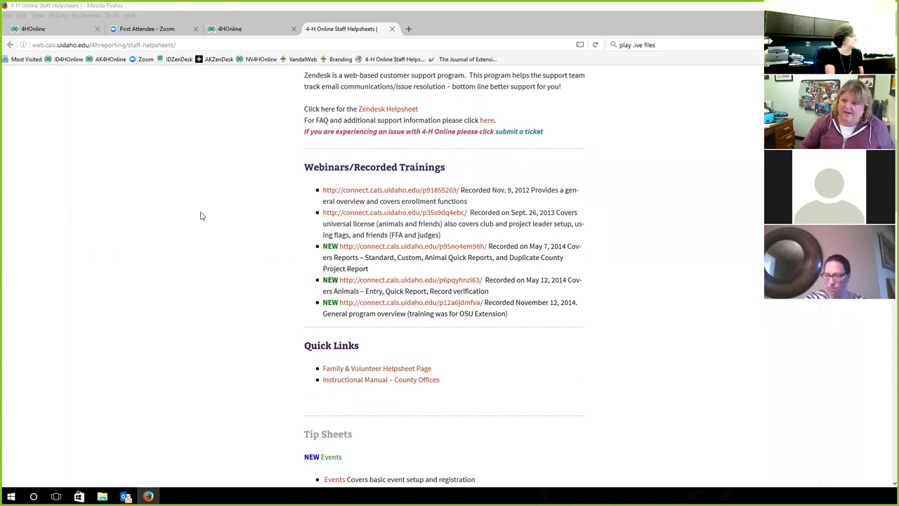
scroll(200, 216, "down", 3)
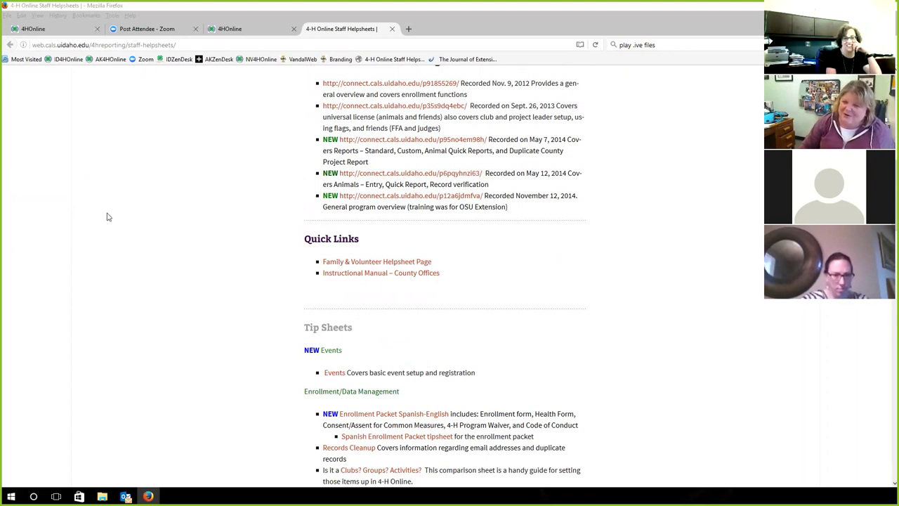
Scroll through the Reports, Animals and Friends–FFA/Judges/Contacts tip sheets down to Year End/Roll-over
scroll(106, 216, "down", 2)
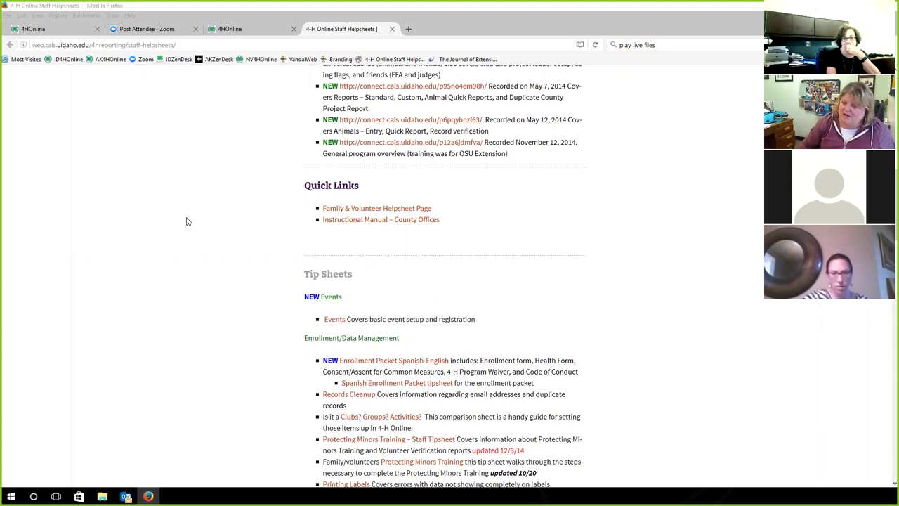
scroll(186, 221, "down", 3)
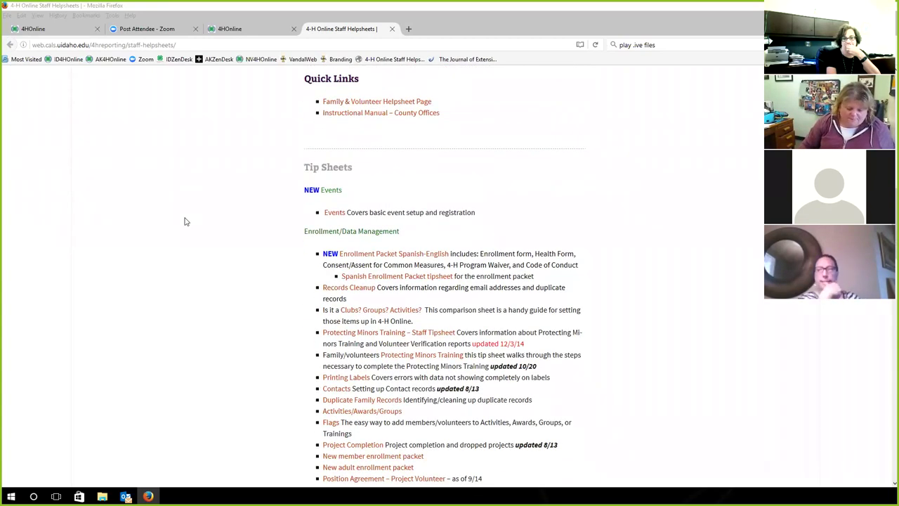
scroll(185, 221, "down", 1)
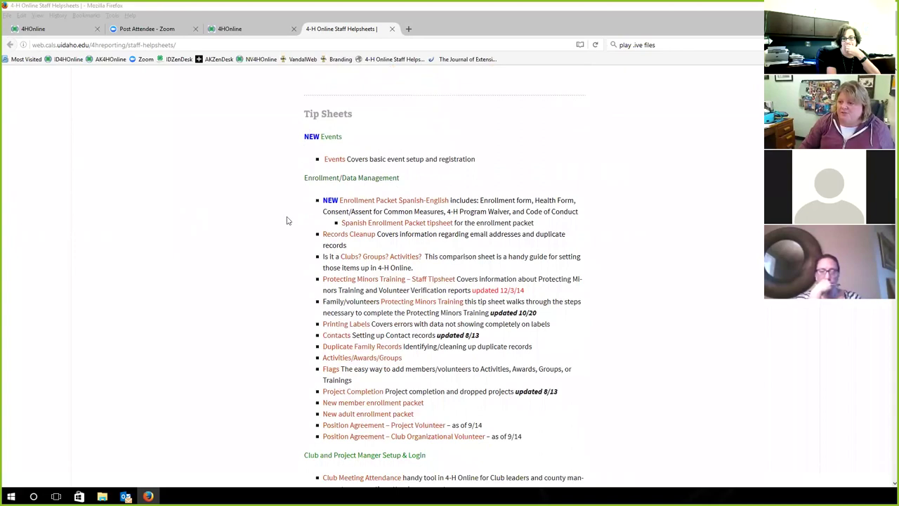
scroll(288, 219, "down", 1)
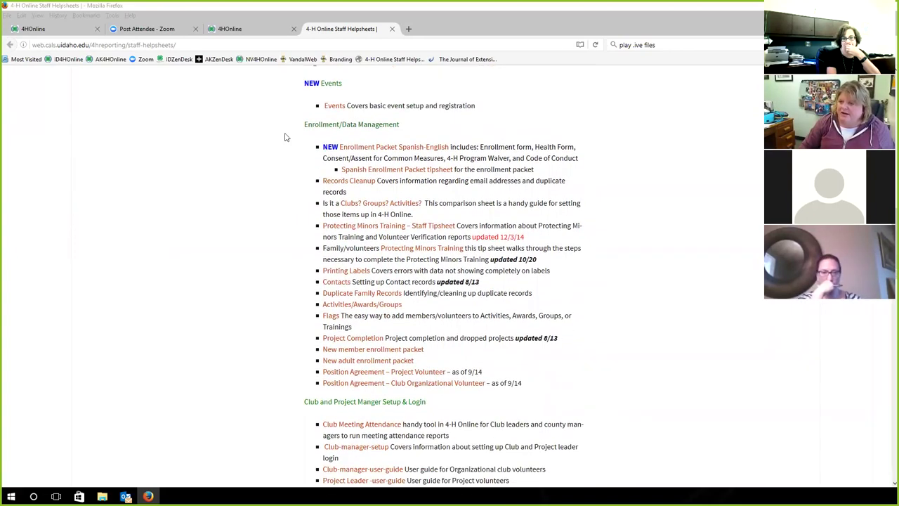
scroll(263, 210, "down", 2)
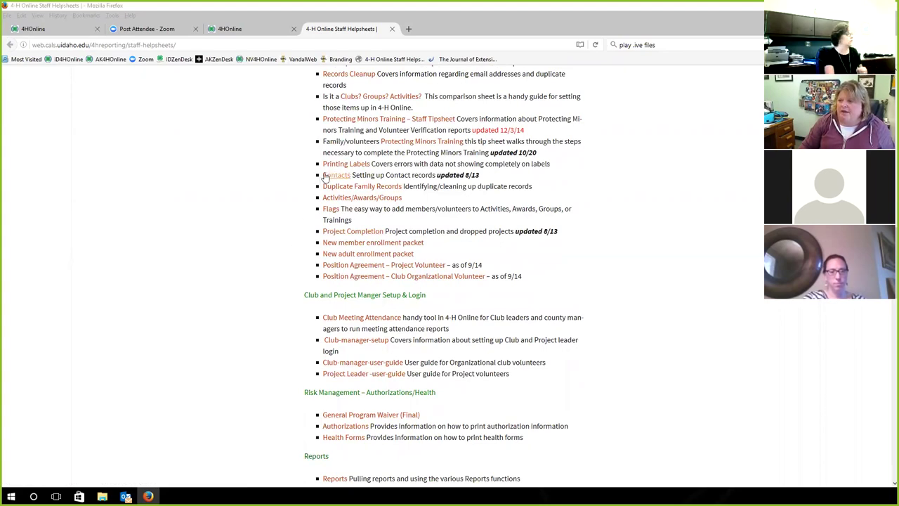
scroll(241, 221, "down", 3)
scroll(241, 221, "up", 1)
scroll(241, 221, "down", 1)
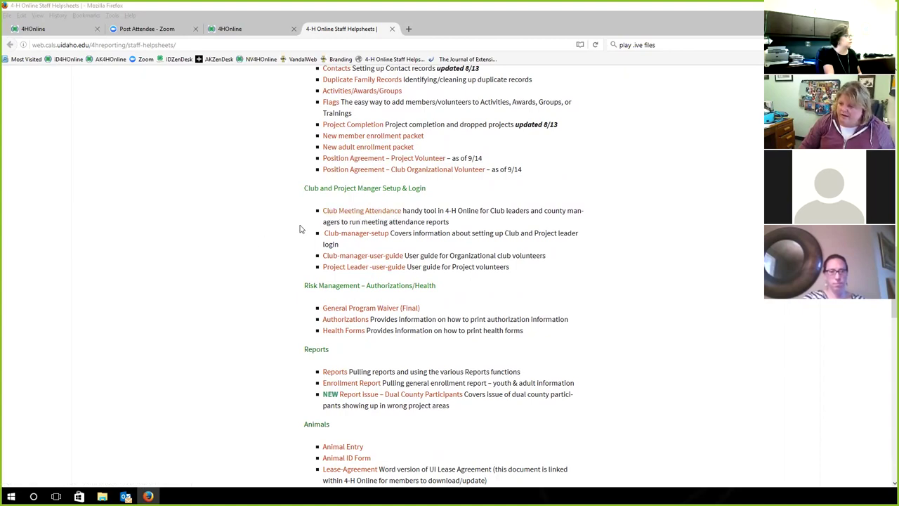
scroll(275, 249, "down", 1)
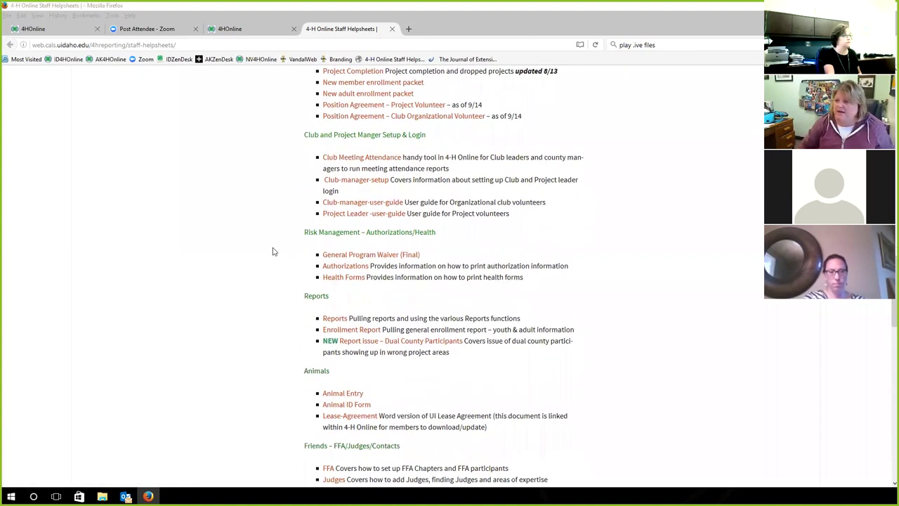
scroll(278, 273, "down", 1)
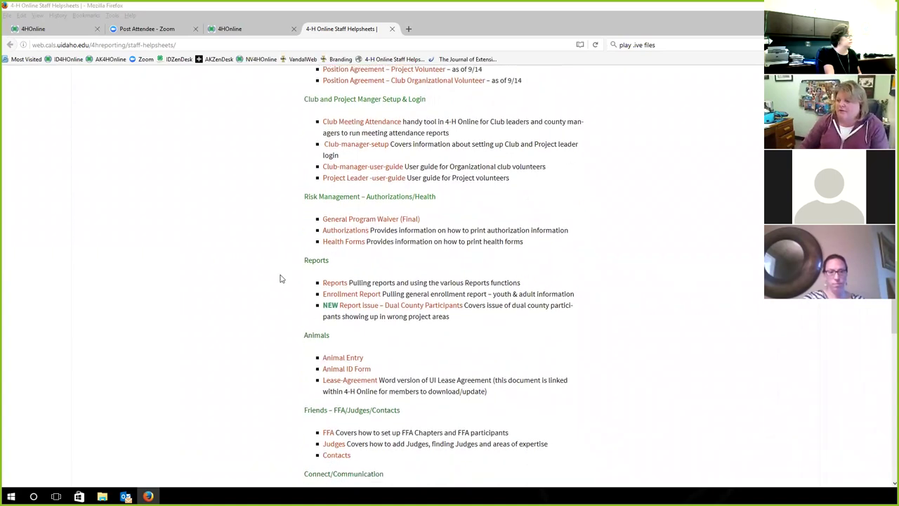
scroll(254, 288, "down", 1)
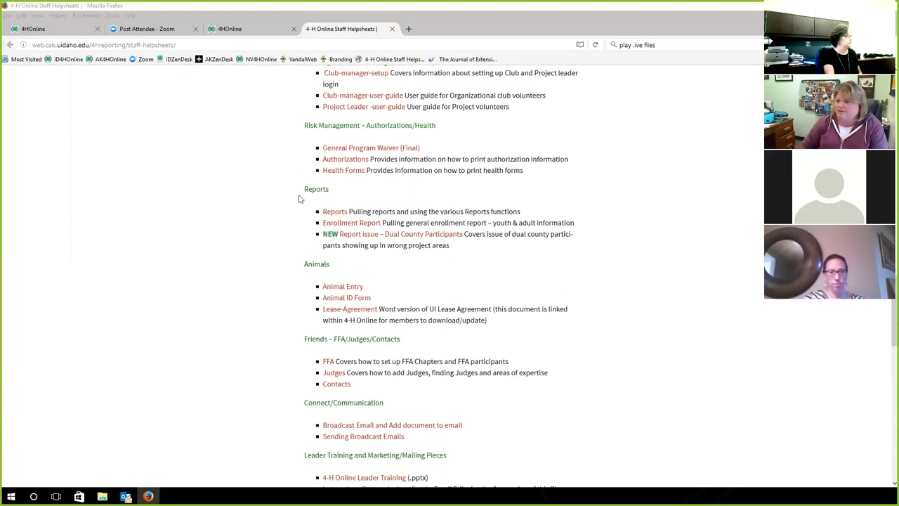
scroll(280, 231, "down", 2)
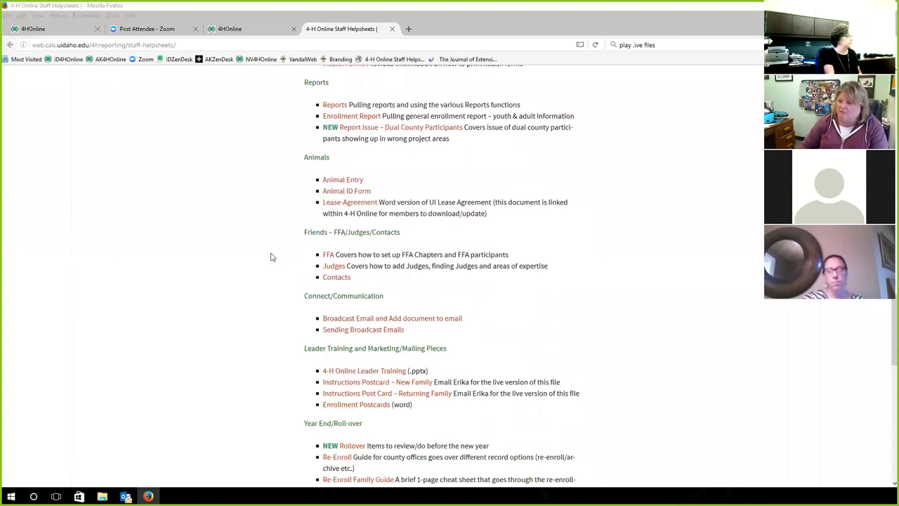
scroll(271, 257, "down", 2)
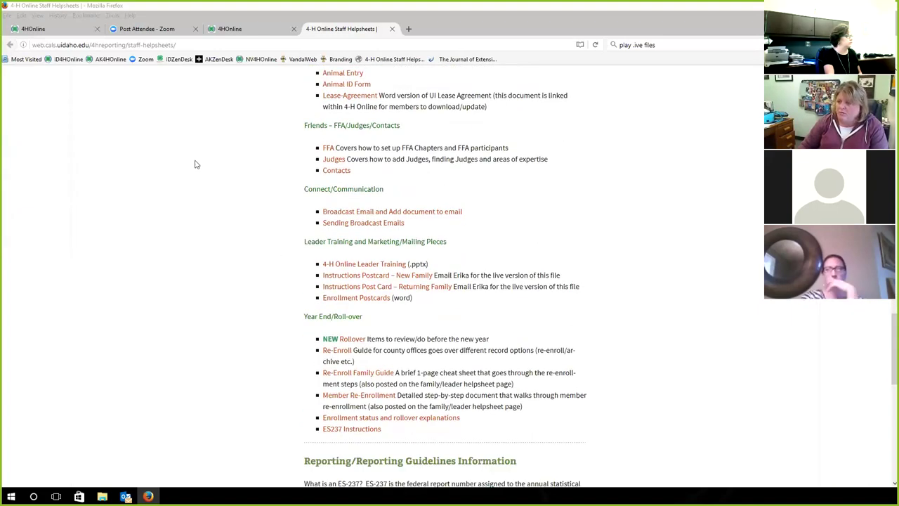
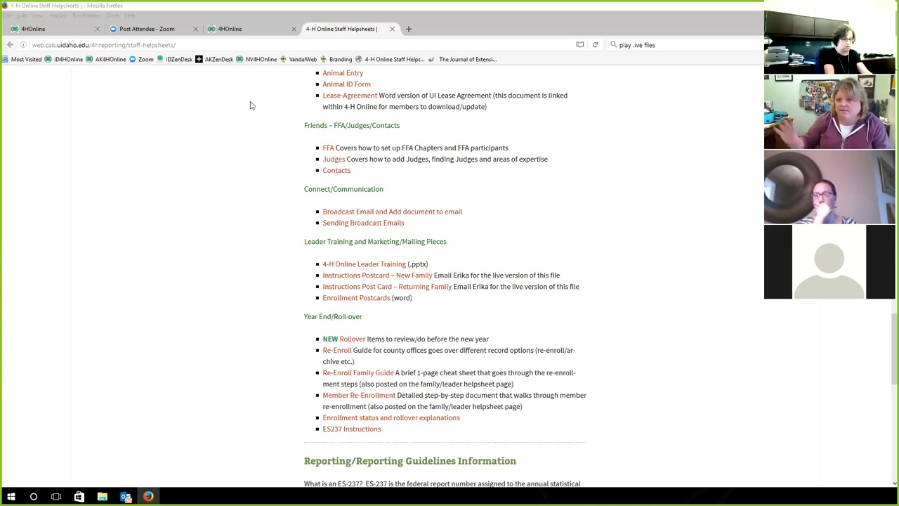
Review the Staff Helpsheets sections down the page, then open the Cafe' 42 page from the site menu
scroll(214, 201, "down", 2)
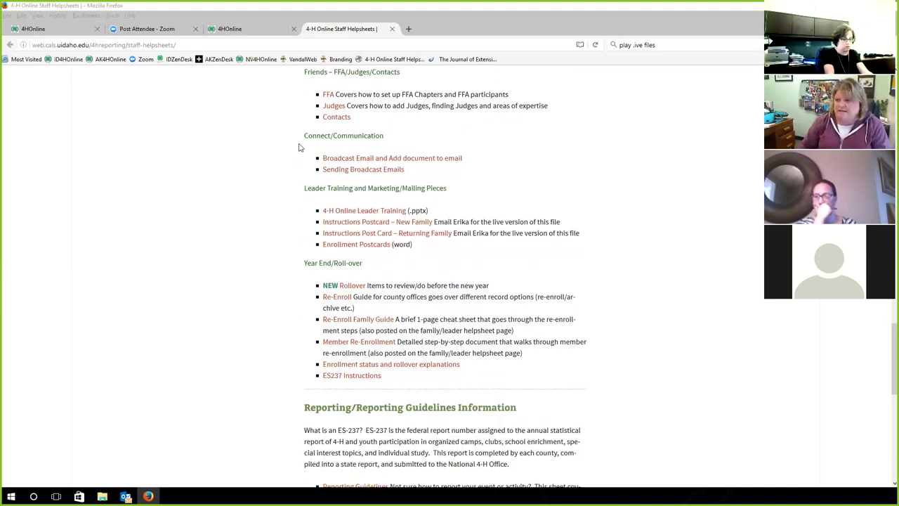
scroll(258, 218, "down", 4)
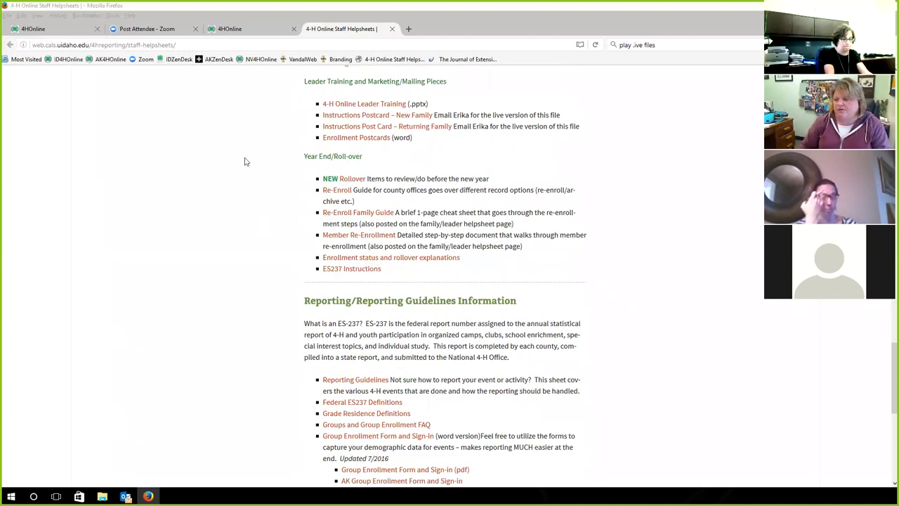
scroll(273, 232, "down", 2)
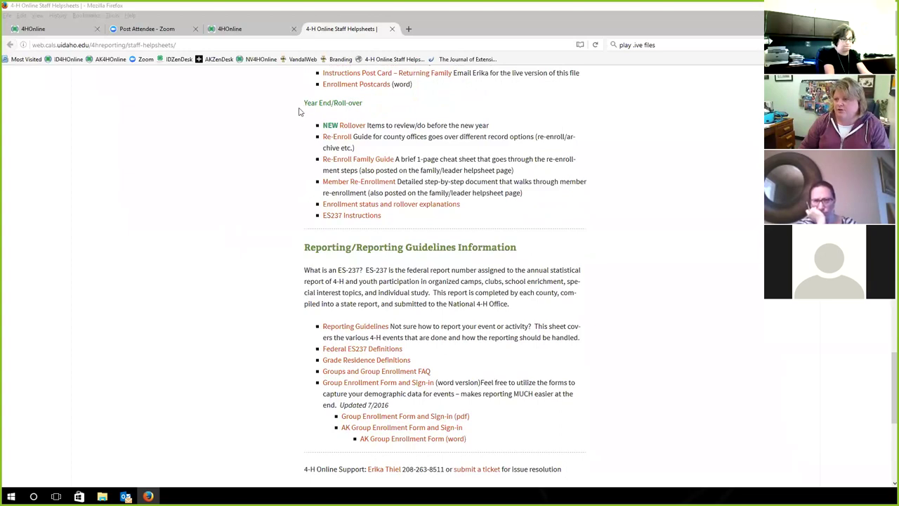
scroll(255, 257, "down", 1)
scroll(255, 257, "down", 2)
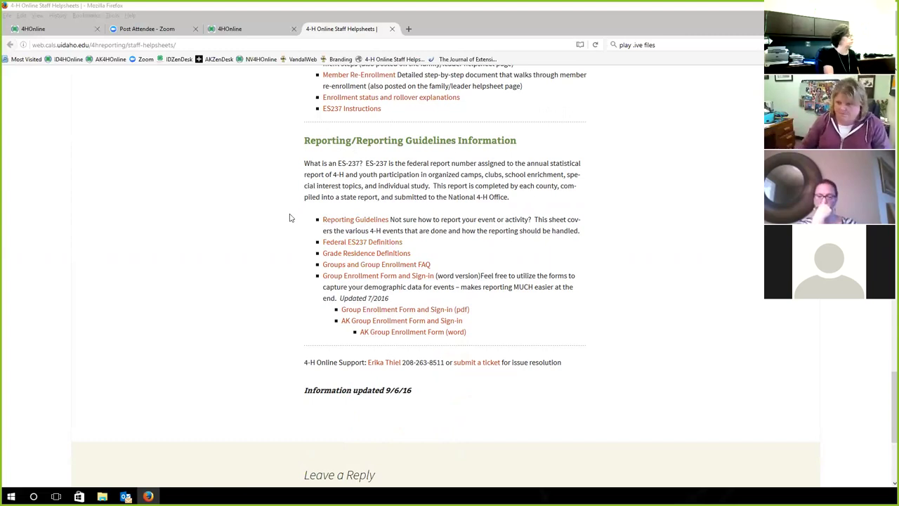
scroll(288, 217, "up", 12)
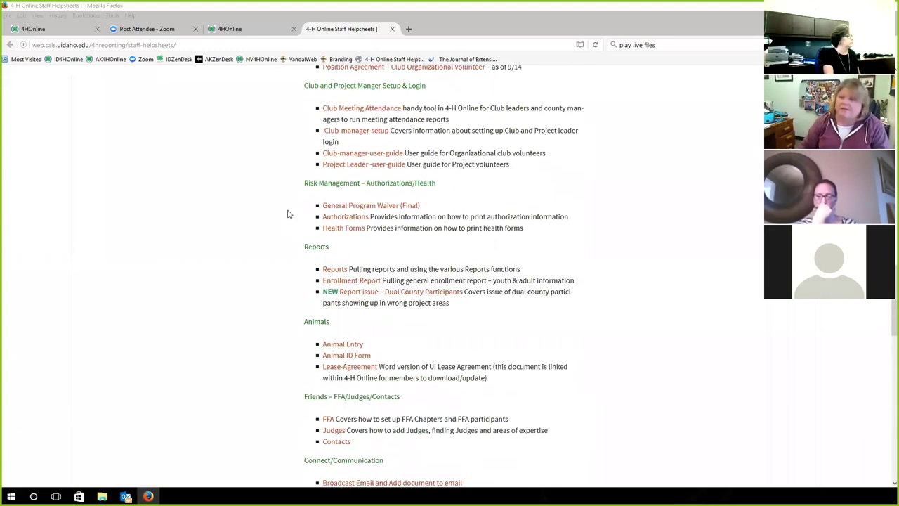
scroll(287, 211, "up", 15)
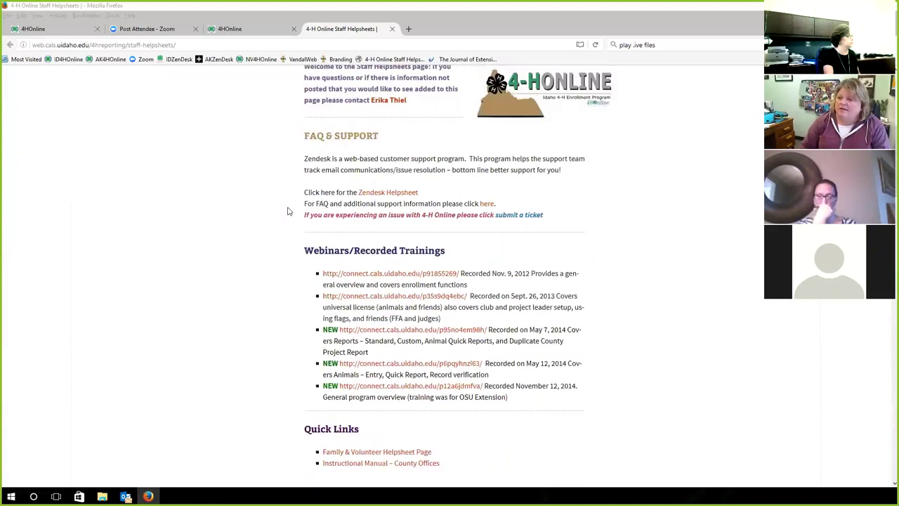
scroll(287, 211, "up", 5)
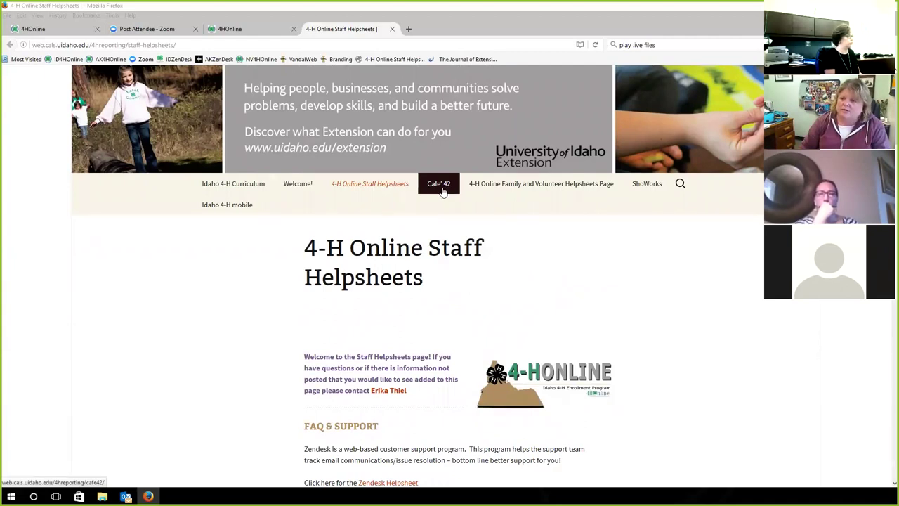
left_click(443, 192)
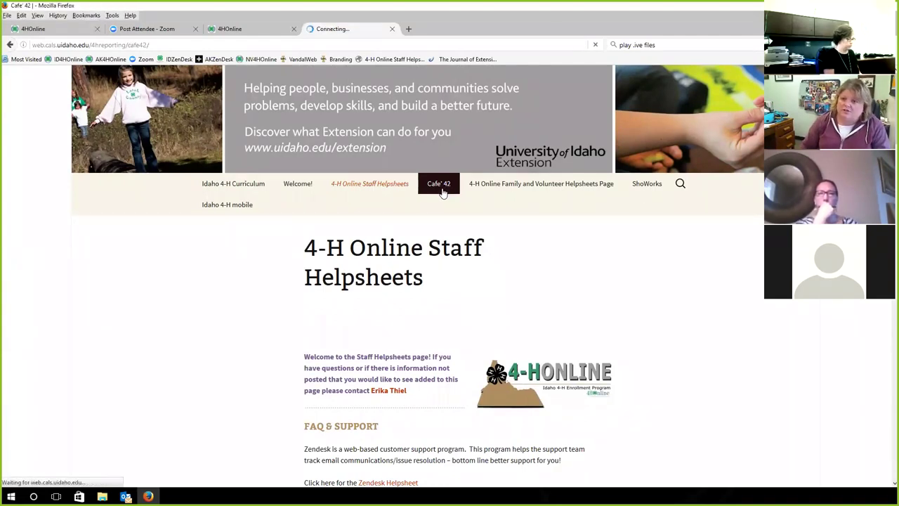
Scroll through the Cafe' 42 chat logs and YouTube recording links, then back to the top
scroll(257, 290, "down", 4)
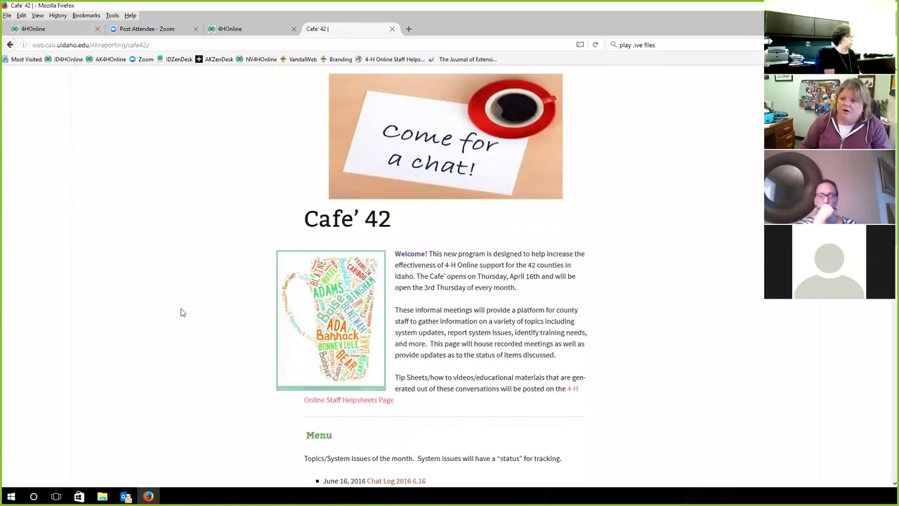
scroll(180, 313, "down", 4)
scroll(197, 317, "down", 3)
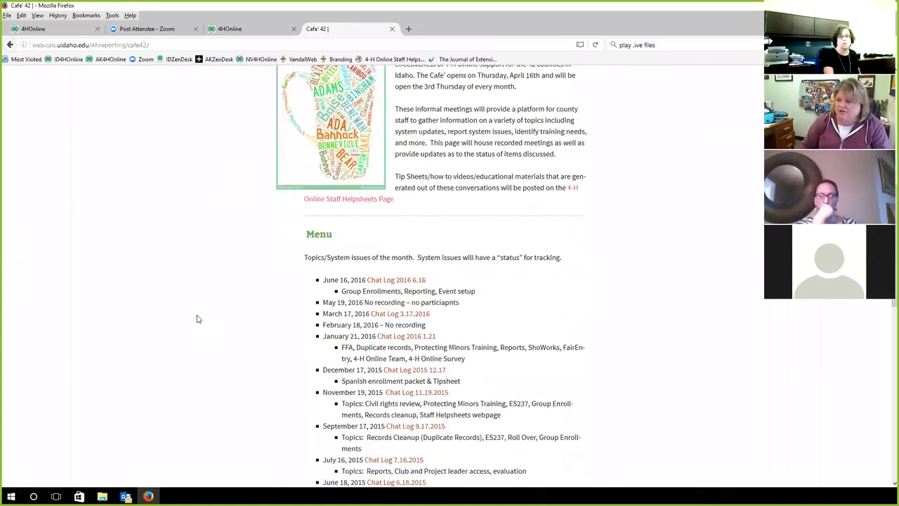
scroll(231, 316, "down", 3)
scroll(282, 195, "up", 1)
scroll(282, 194, "down", 3)
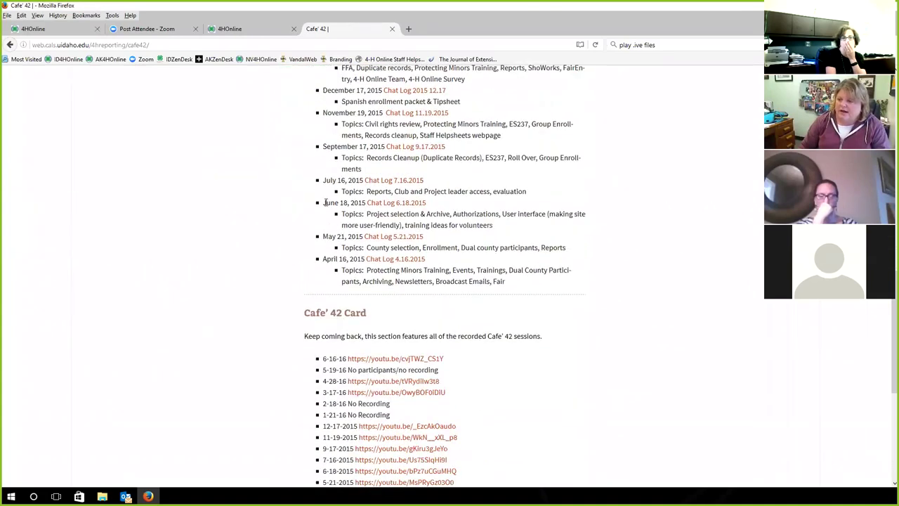
scroll(267, 305, "down", 4)
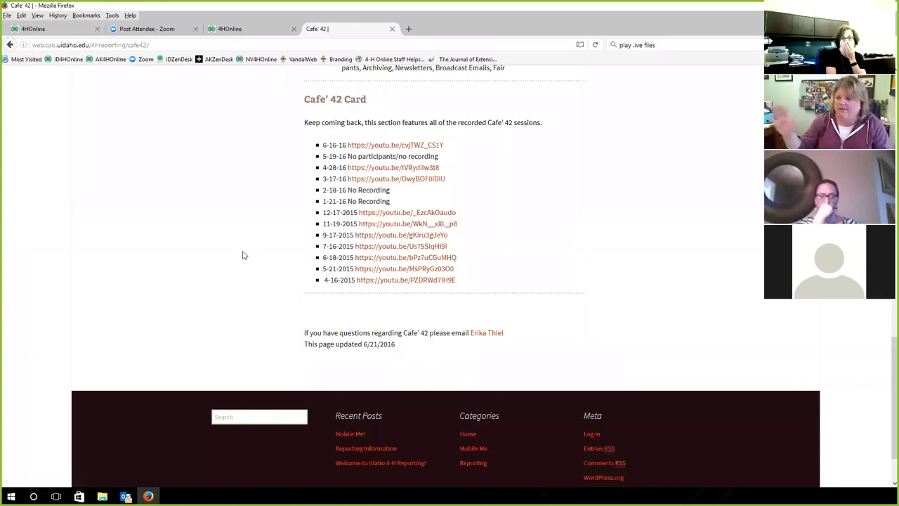
scroll(239, 259, "up", 5)
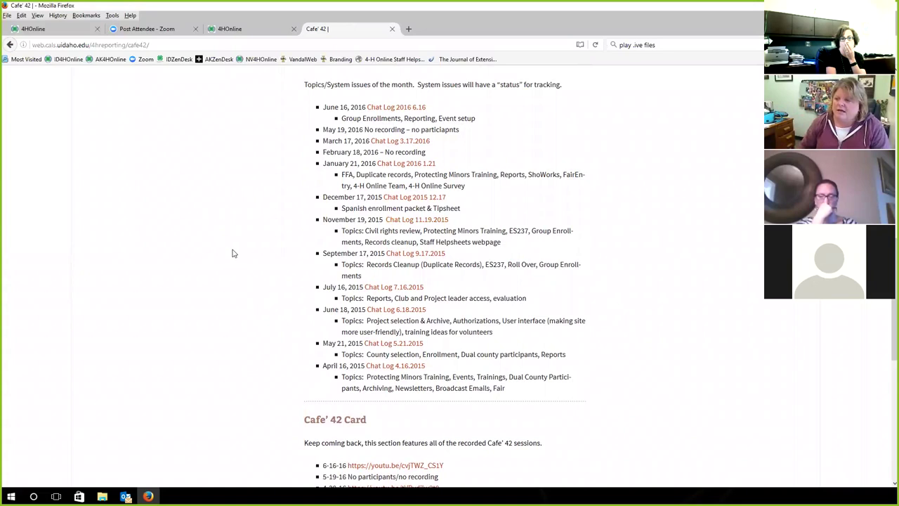
scroll(222, 259, "up", 1)
scroll(222, 259, "up", 10)
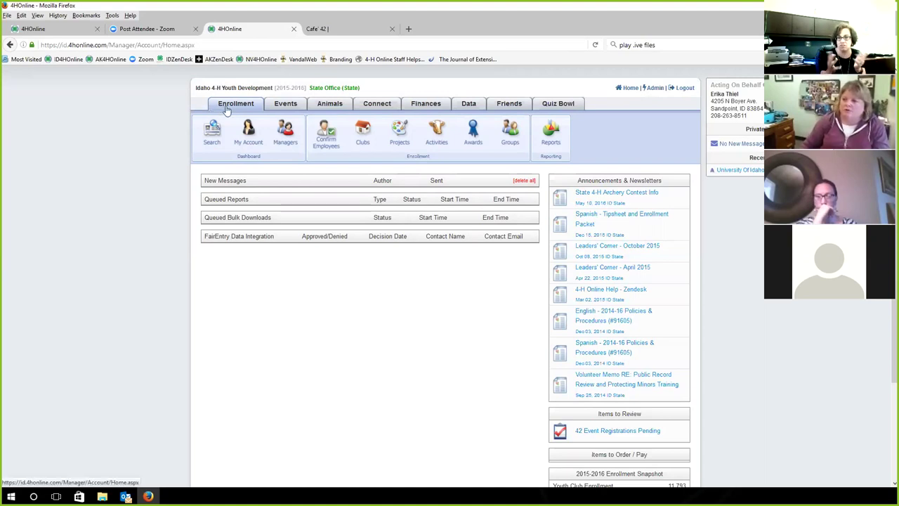
Search for the staff member's adult record by name, log into that family, and go Home
left_click(219, 139)
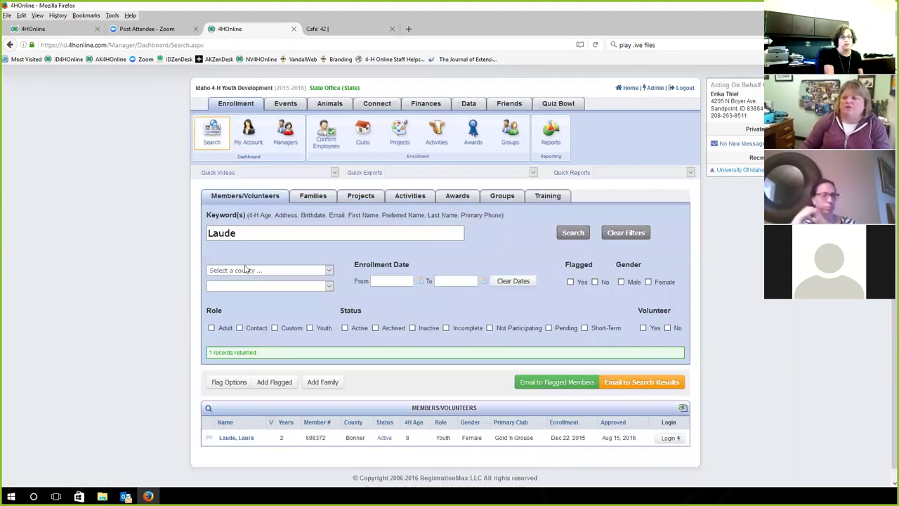
left_click_drag(269, 231, 120, 230)
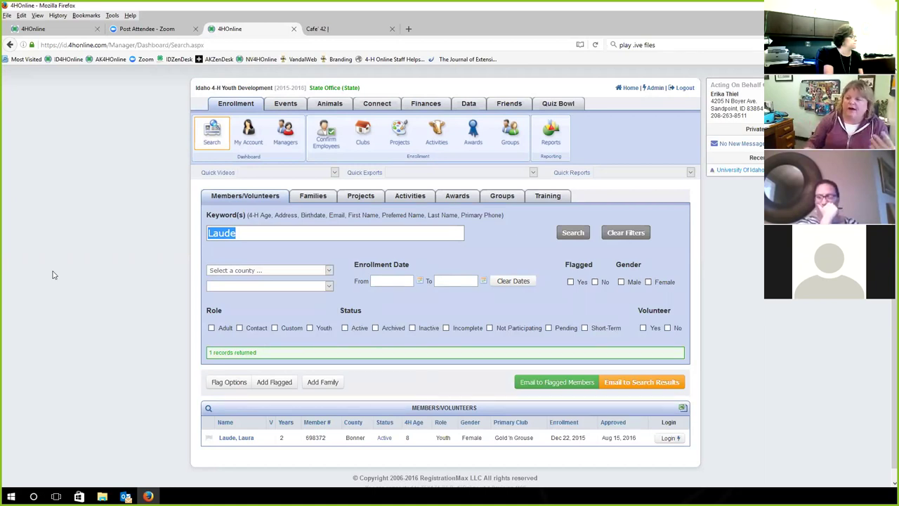
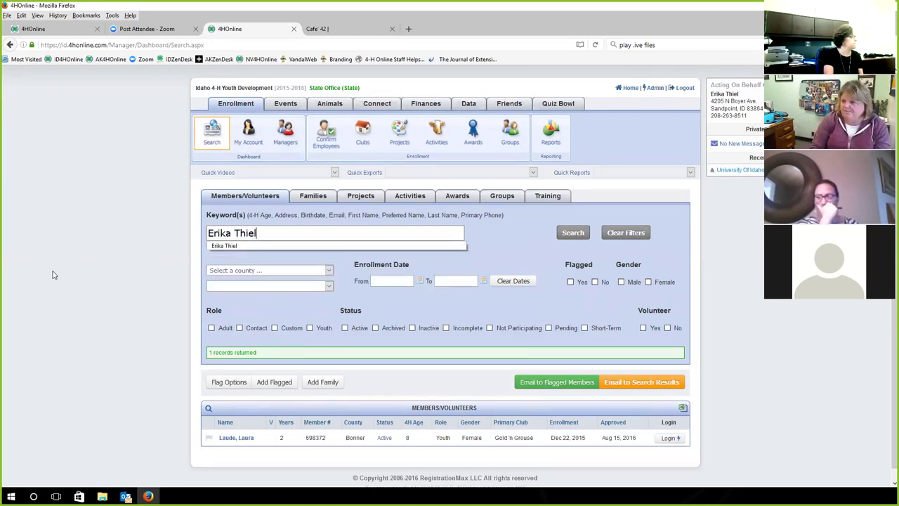
key("Return")
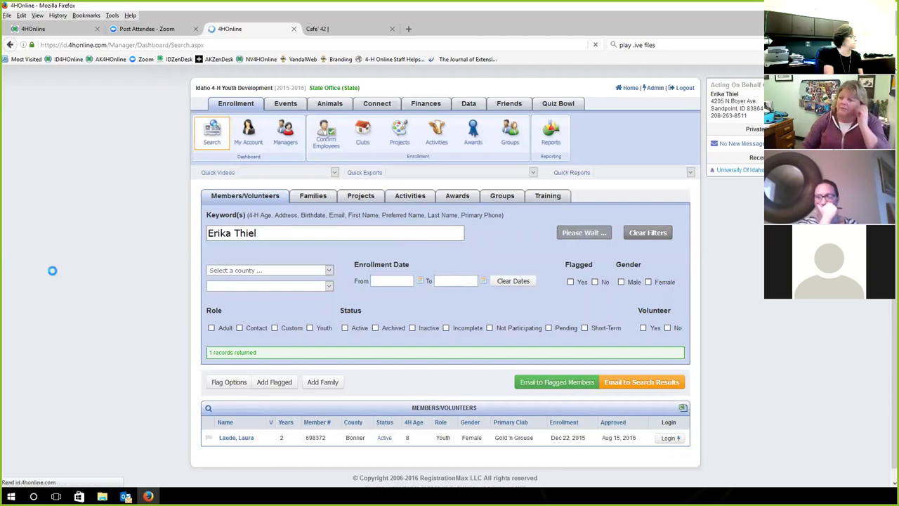
left_click(669, 438)
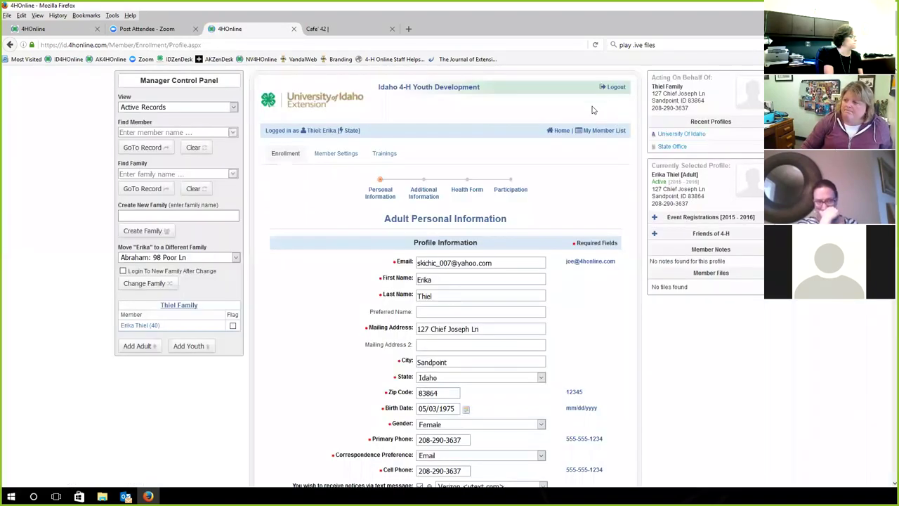
left_click(560, 130)
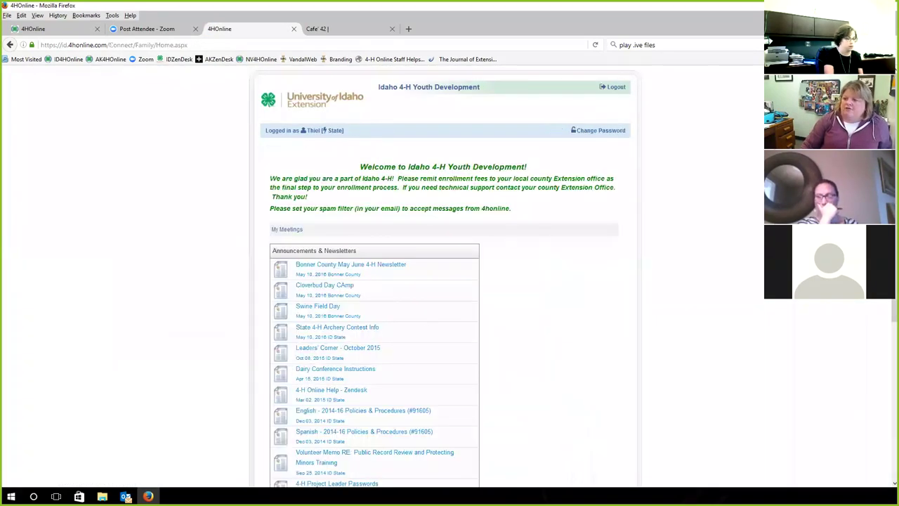
scroll(99, 207, "down", 2)
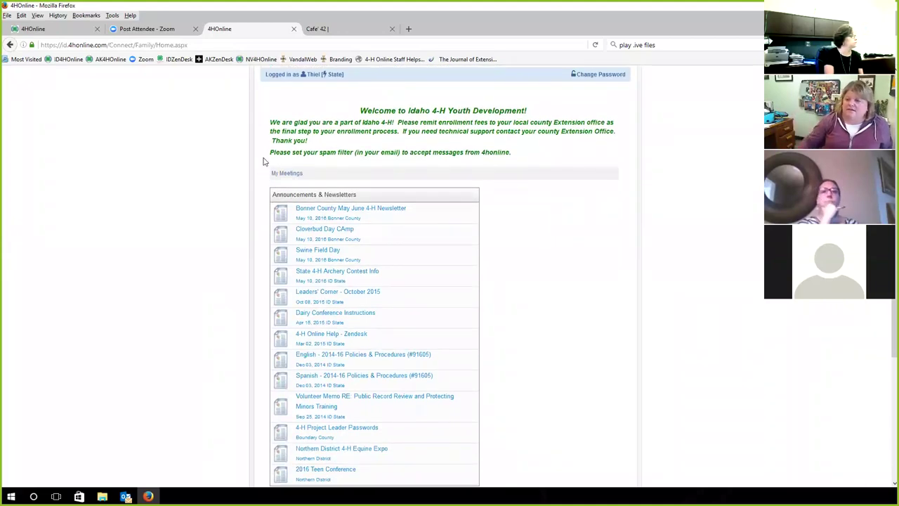
scroll(216, 258, "down", 4)
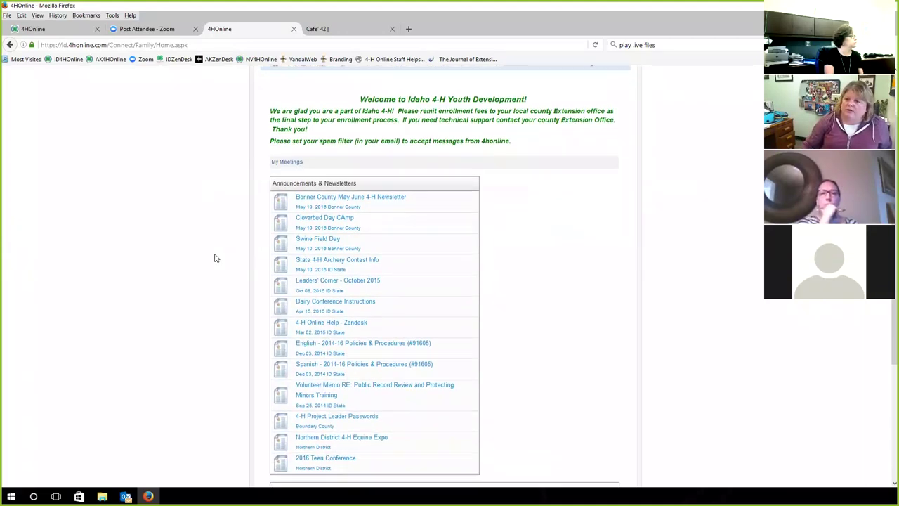
scroll(215, 257, "up", 2)
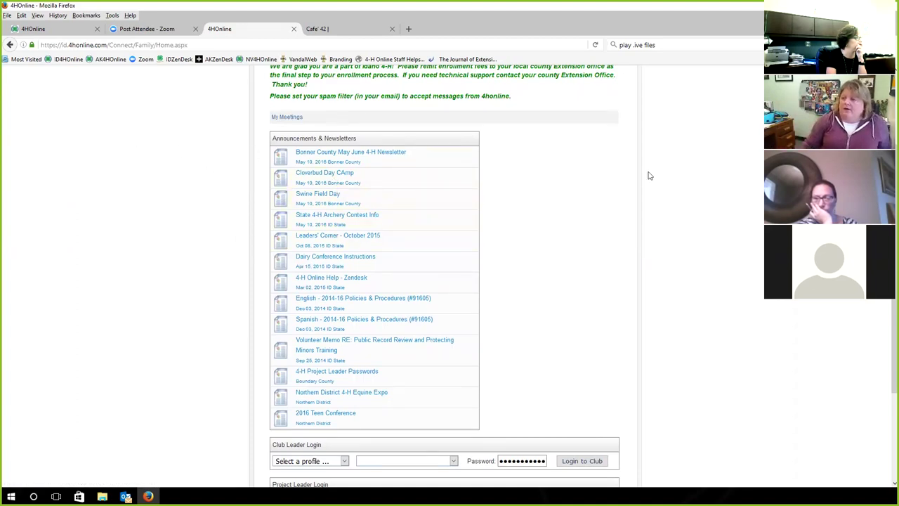
scroll(646, 202, "up", 3)
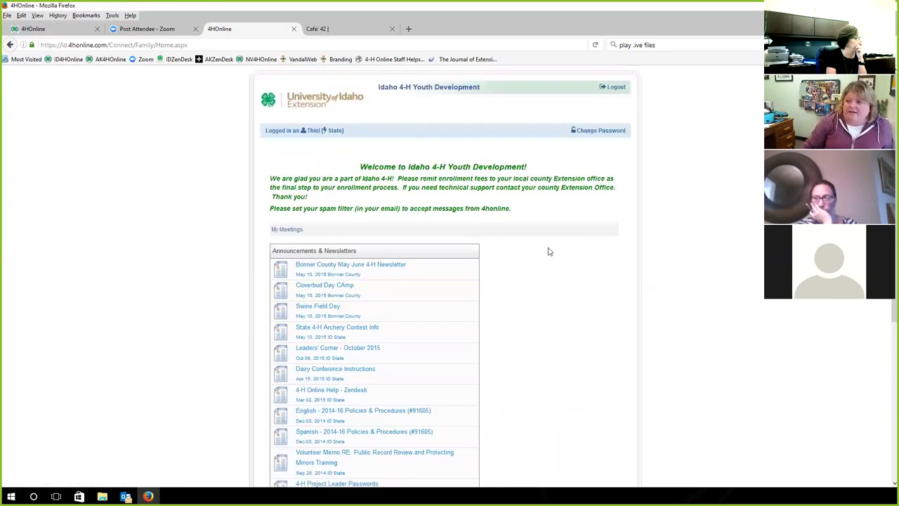
scroll(550, 251, "down", 3)
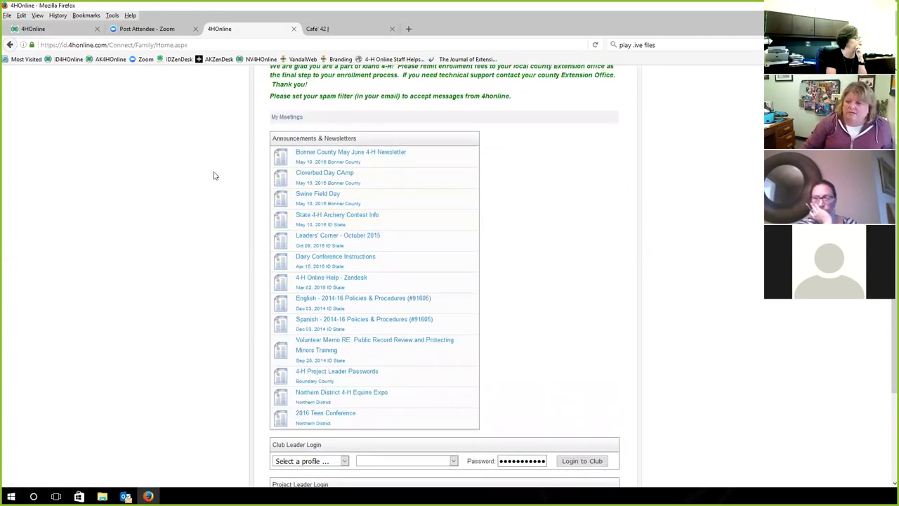
scroll(216, 172, "down", 3)
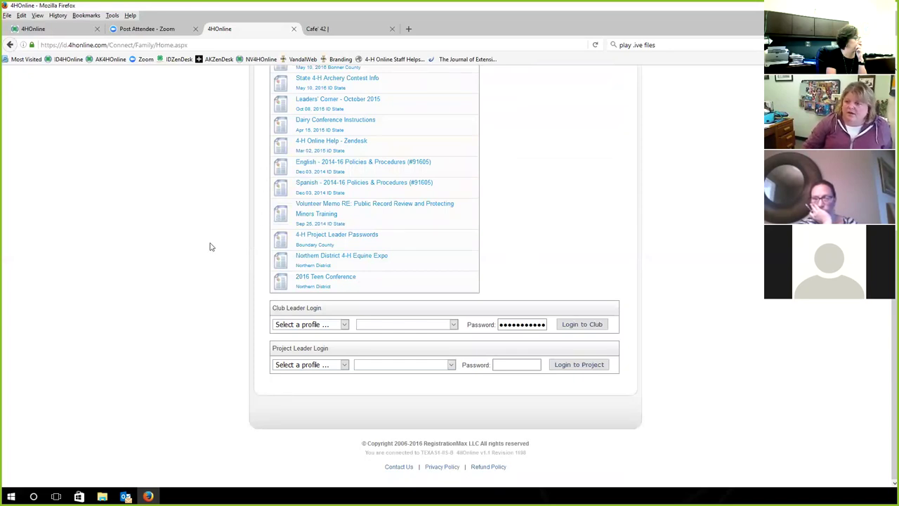
left_click(344, 329)
left_click(344, 327)
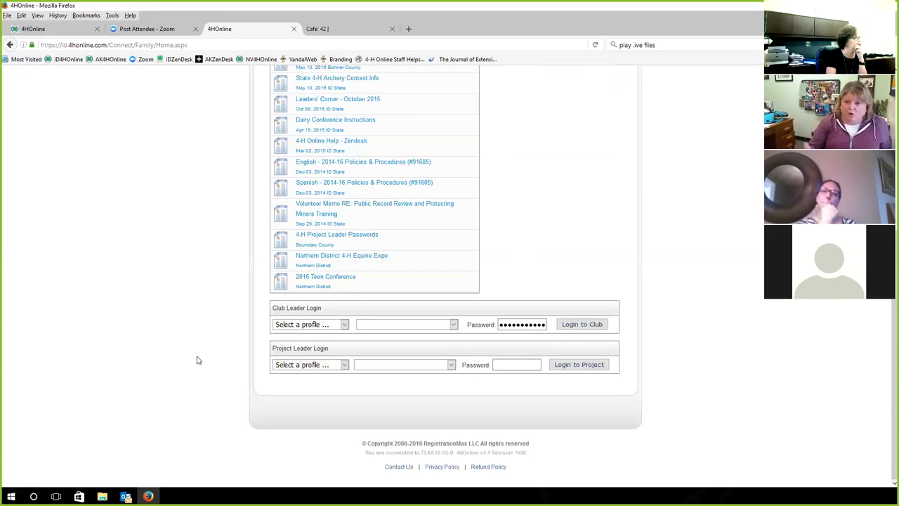
scroll(588, 368, "up", 5)
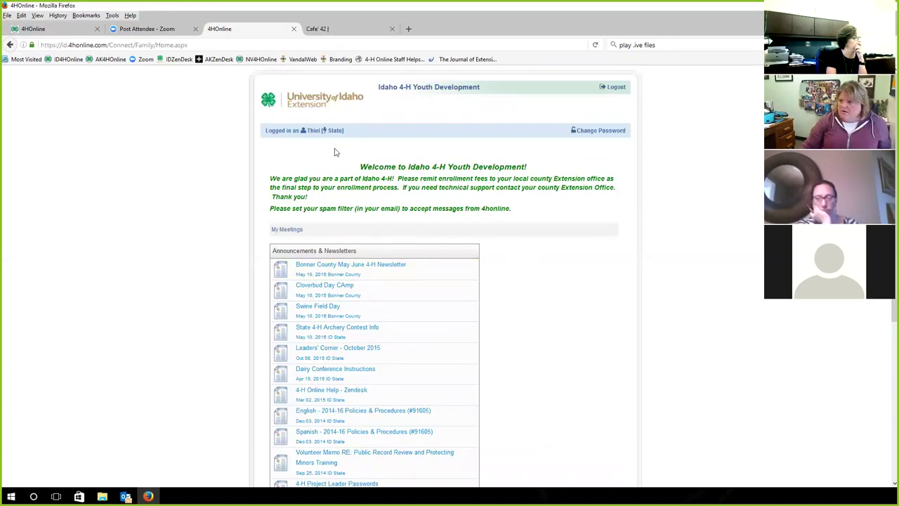
scroll(563, 287, "down", 5)
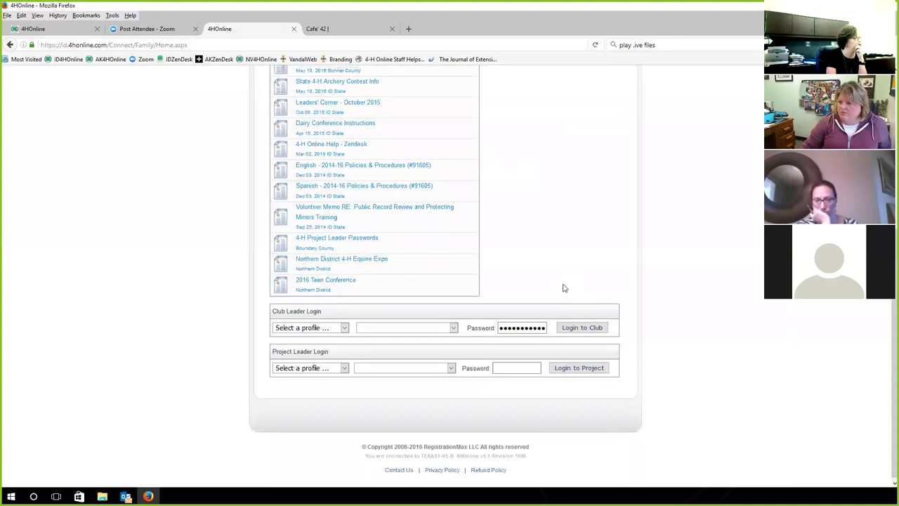
scroll(563, 288, "up", 5)
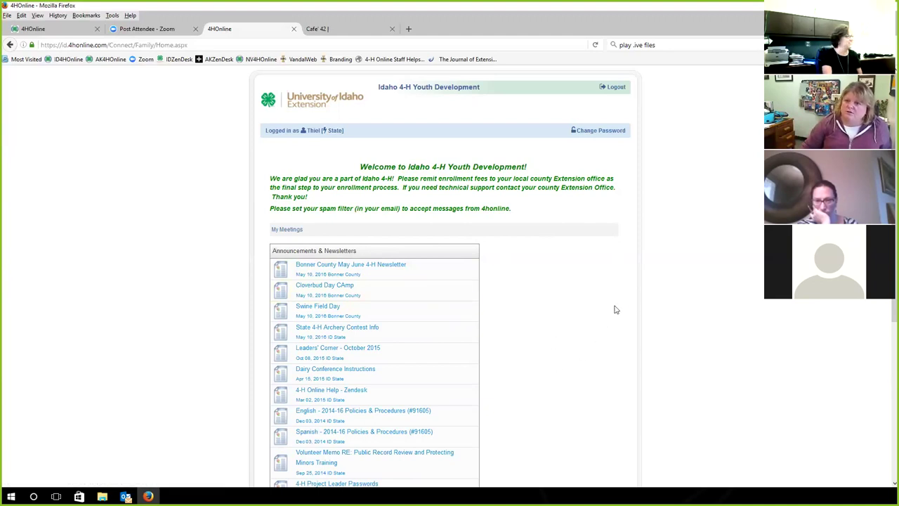
left_click(335, 133)
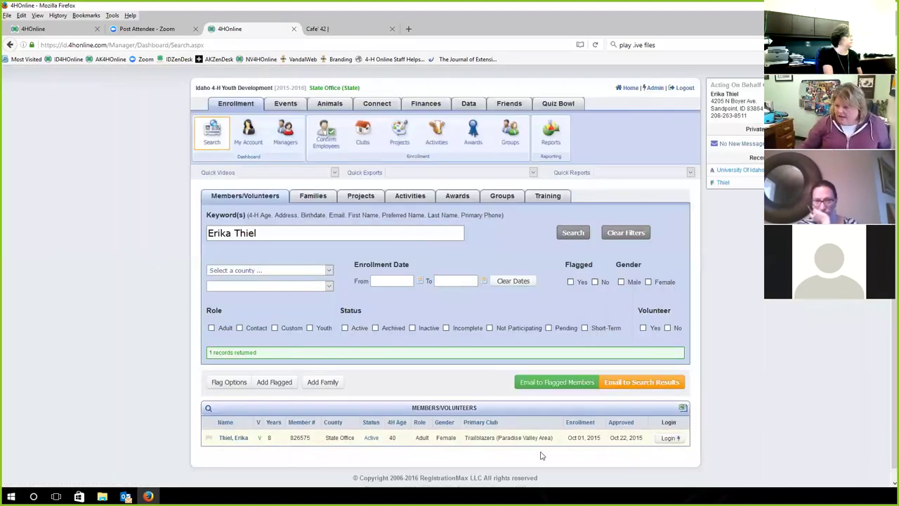
left_click(668, 437)
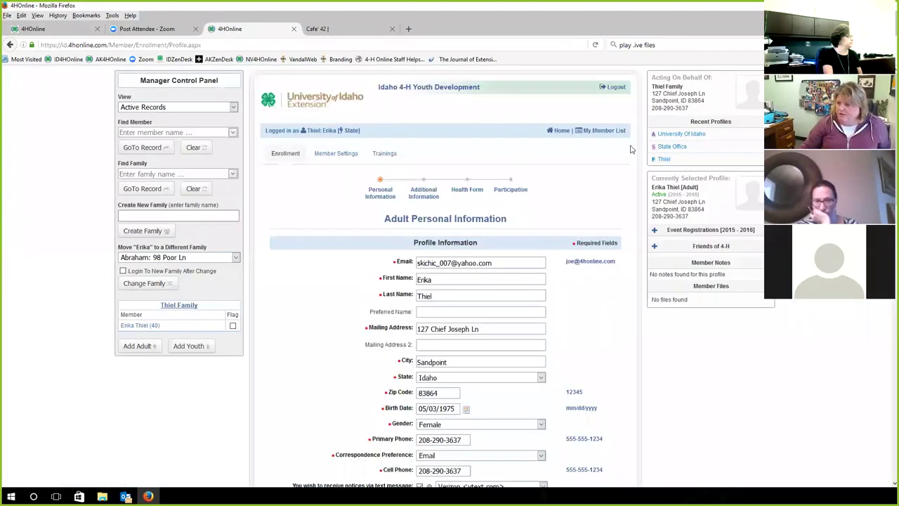
left_click(613, 132)
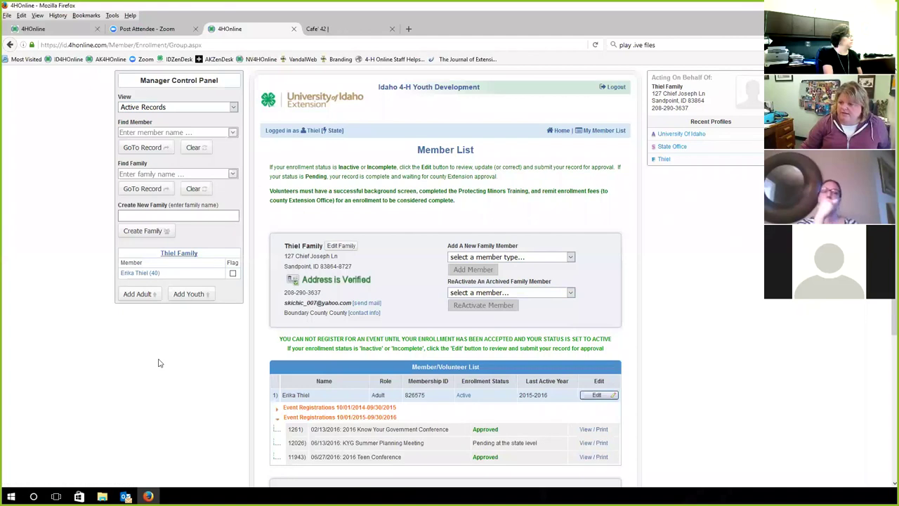
scroll(161, 363, "down", 3)
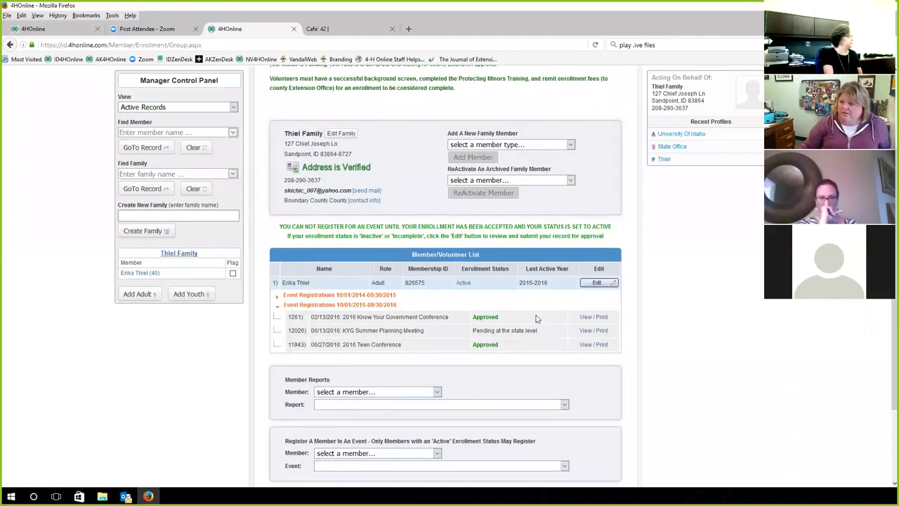
scroll(539, 312, "up", 3)
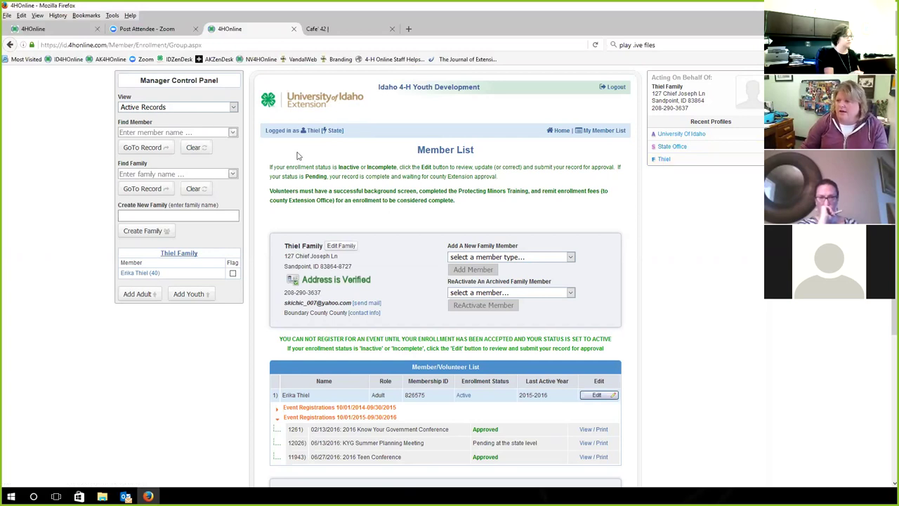
left_click(654, 147)
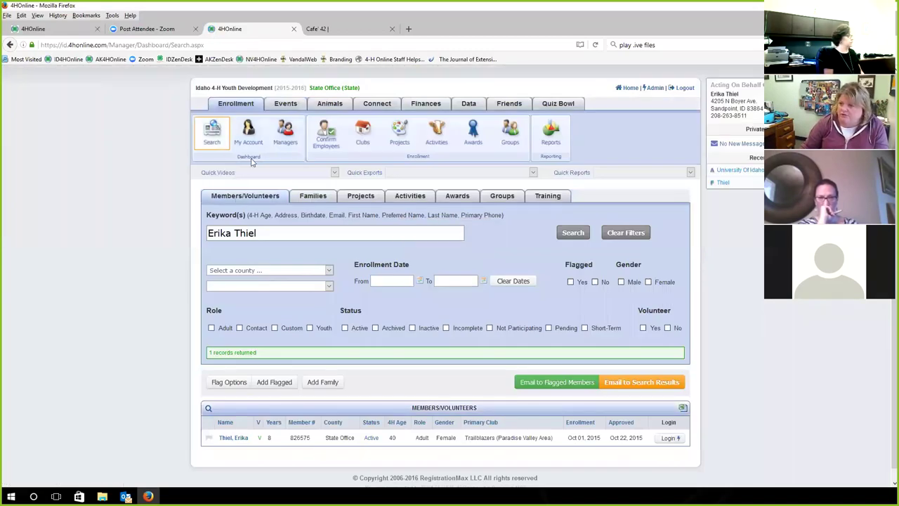
List the County managers whose counties start with B
left_click(283, 135)
left_click(244, 196)
left_click(240, 214)
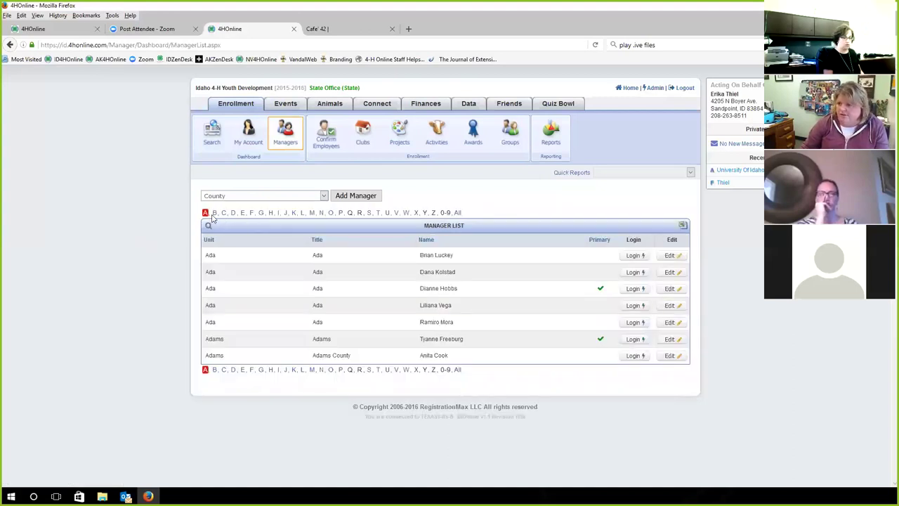
left_click(214, 213)
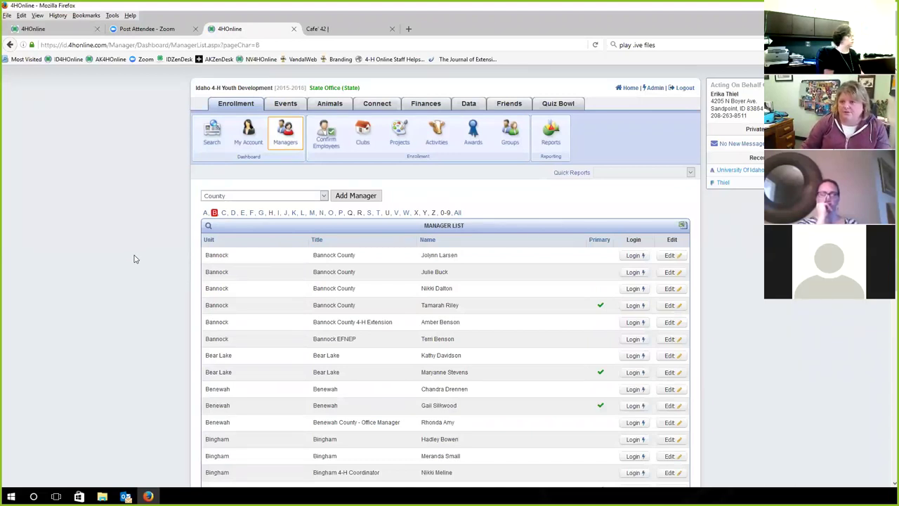
Log in as a Bonner County manager from the list
scroll(135, 258, "down", 6)
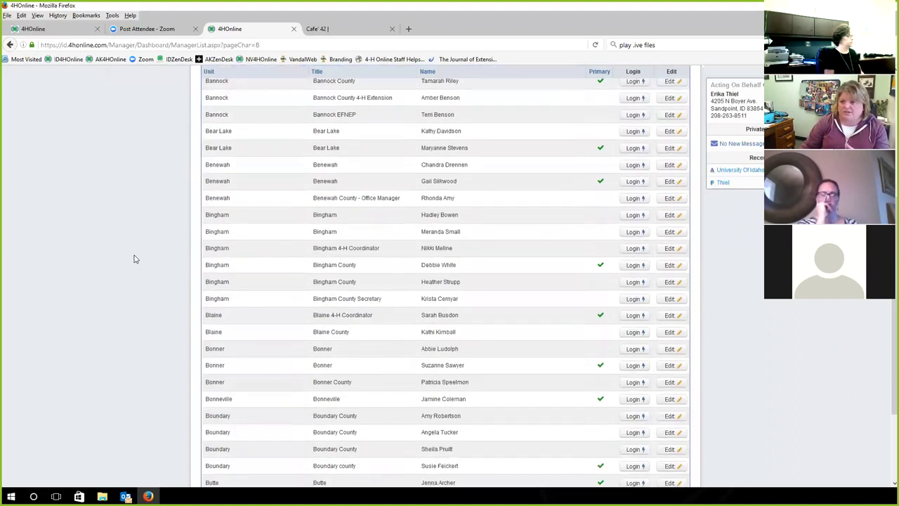
scroll(131, 261, "up", 3)
scroll(131, 260, "up", 3)
scroll(131, 261, "down", 6)
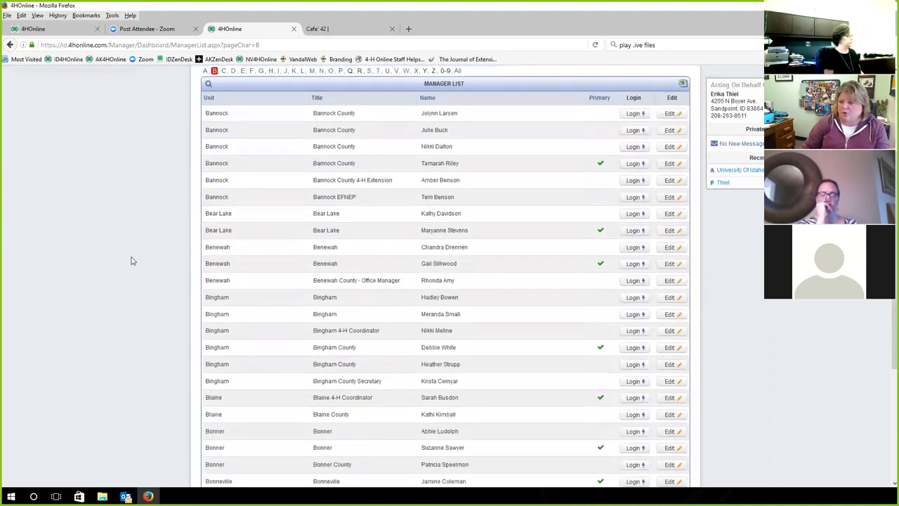
scroll(140, 295, "down", 2)
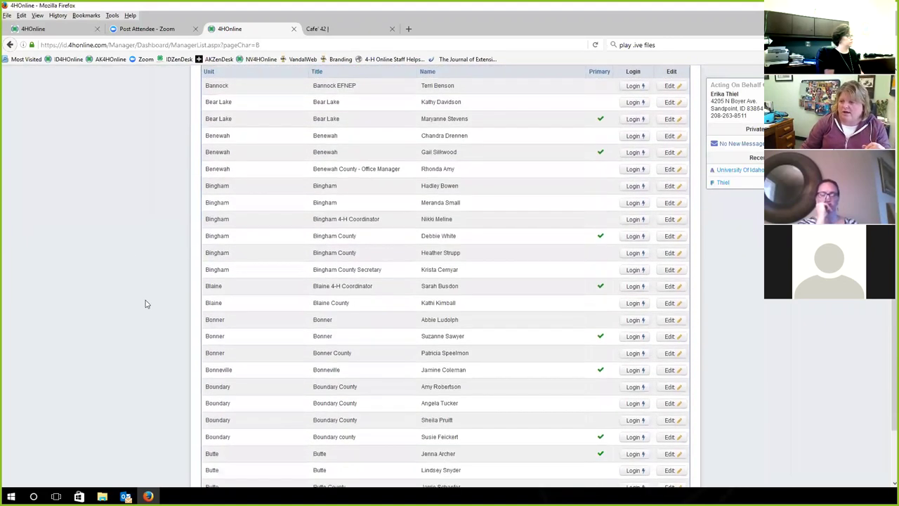
left_click(632, 326)
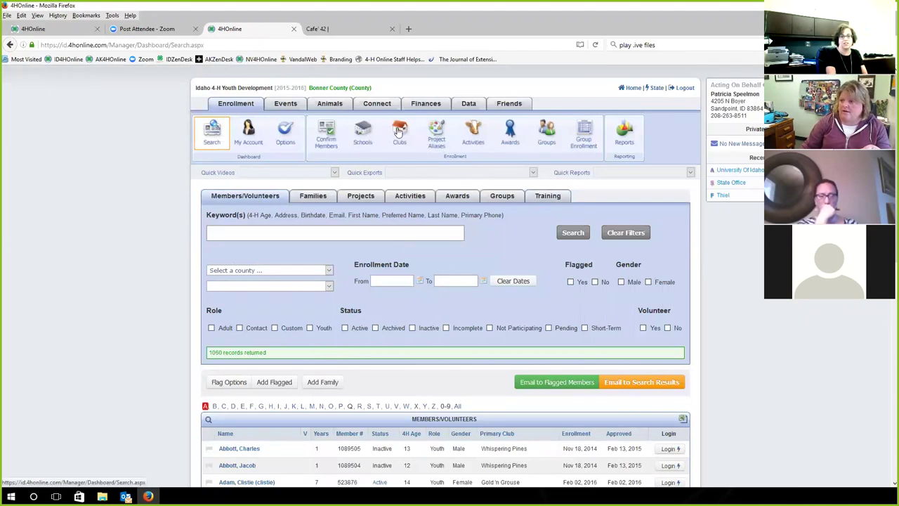
Open the Clubs list and edit the Gold 'n Grouse club record
left_click(399, 137)
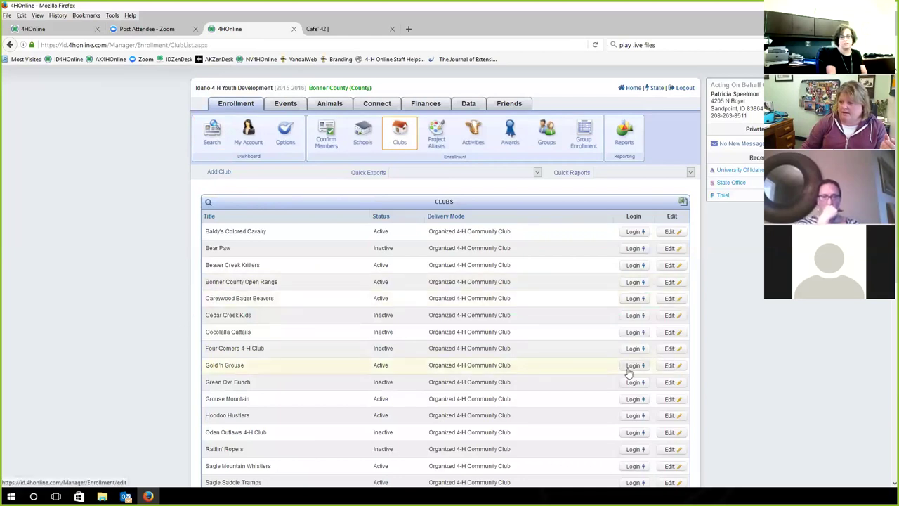
left_click(669, 366)
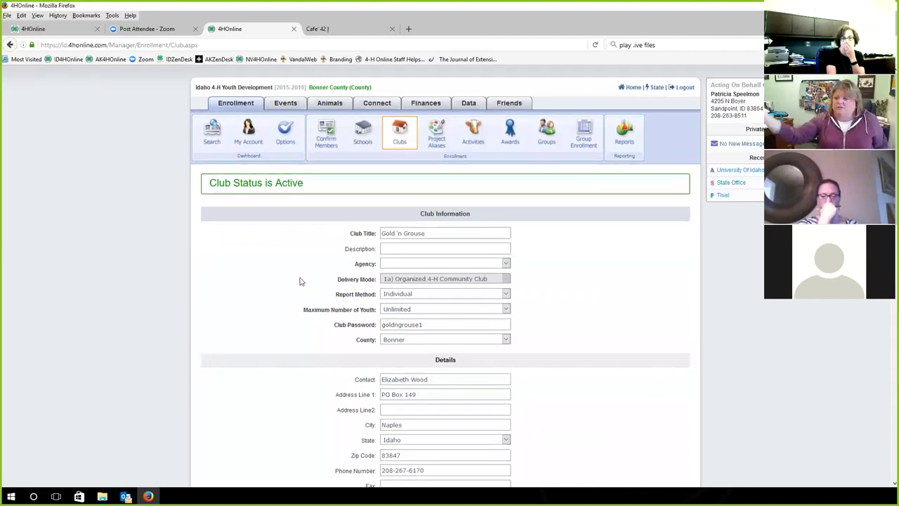
Review the Gold 'n Grouse record and clear Allow Login for the organizational leader
scroll(301, 282, "down", 3)
scroll(300, 330, "down", 6)
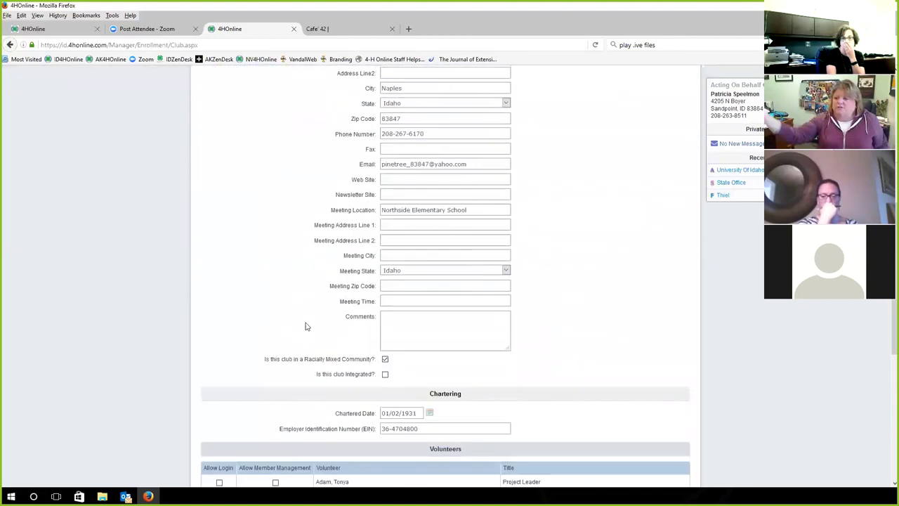
scroll(262, 277, "down", 3)
scroll(262, 278, "down", 2)
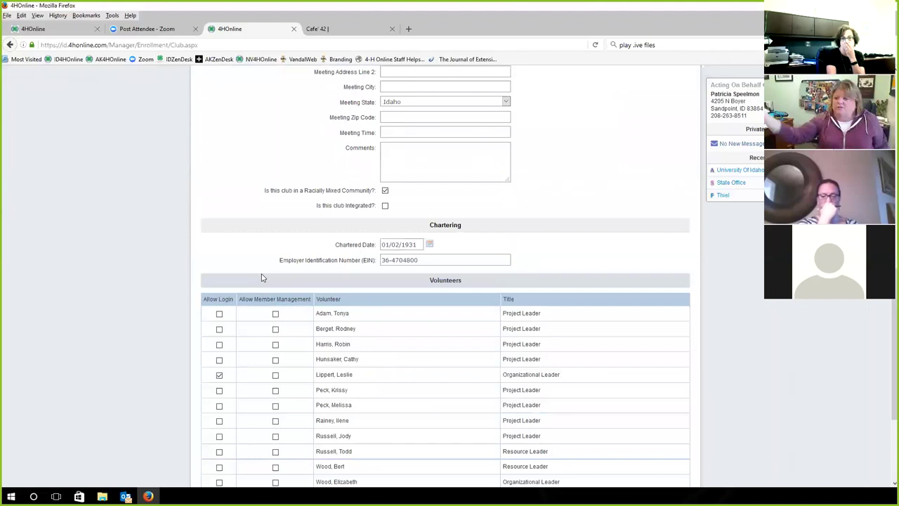
scroll(242, 172, "down", 2)
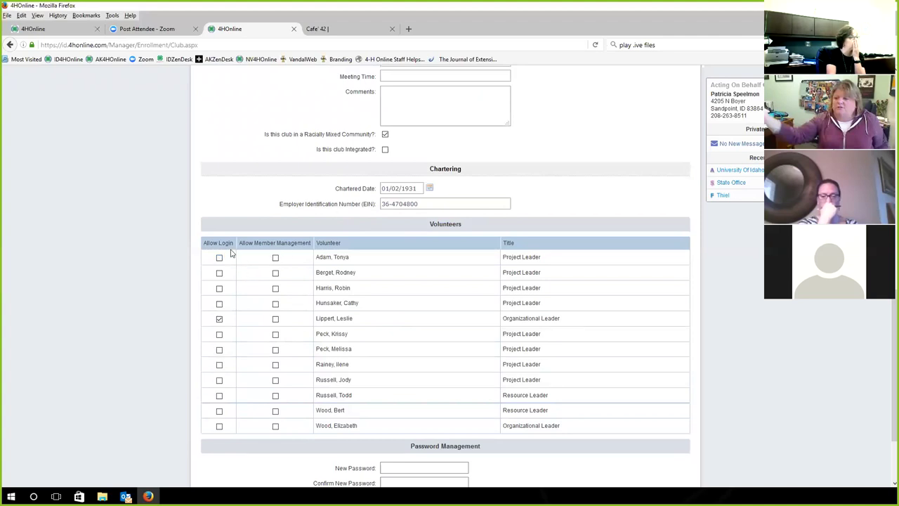
scroll(217, 264, "up", 4)
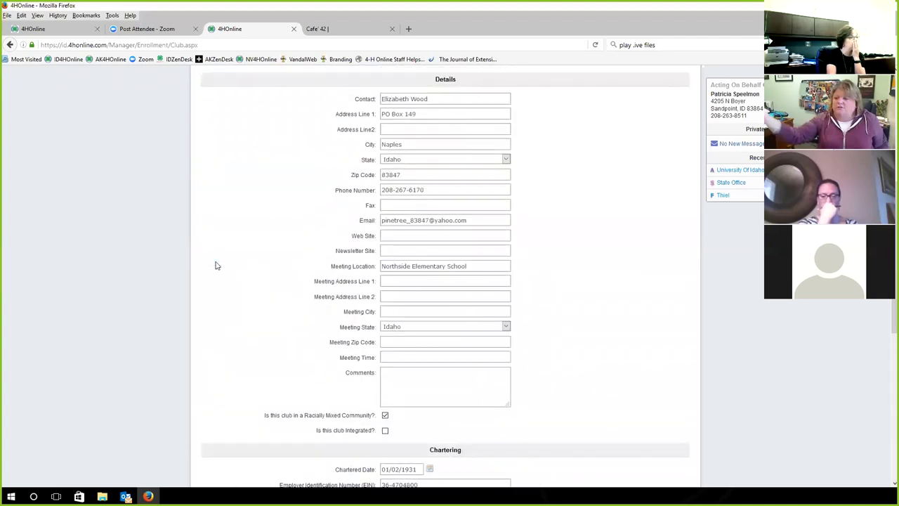
scroll(217, 265, "up", 3)
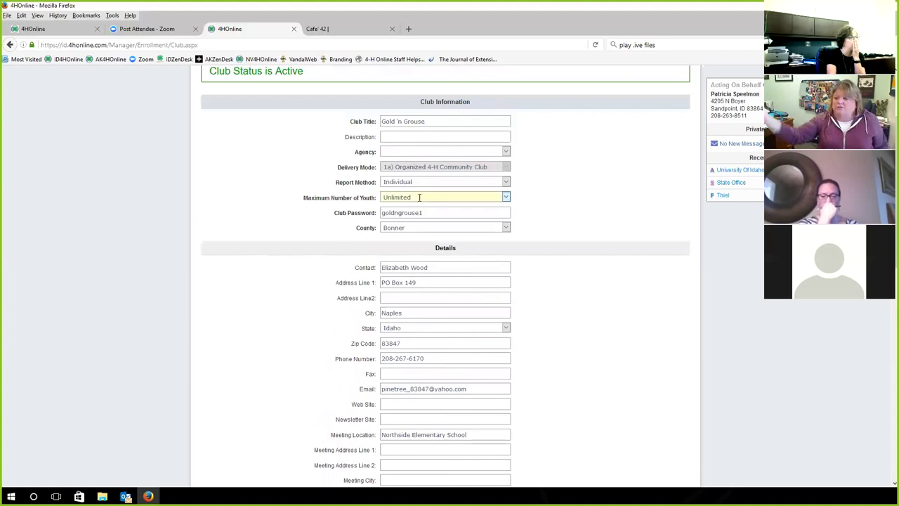
left_click(415, 212)
scroll(181, 305, "down", 10)
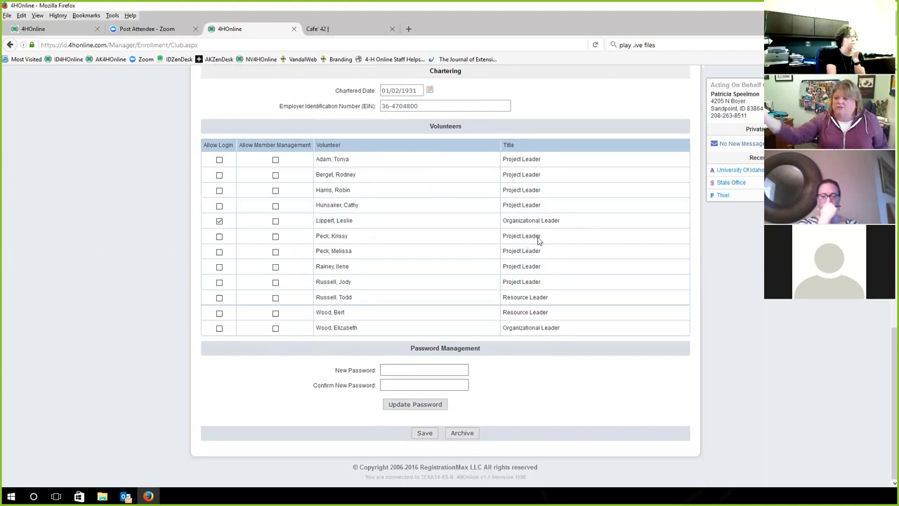
left_click(219, 221)
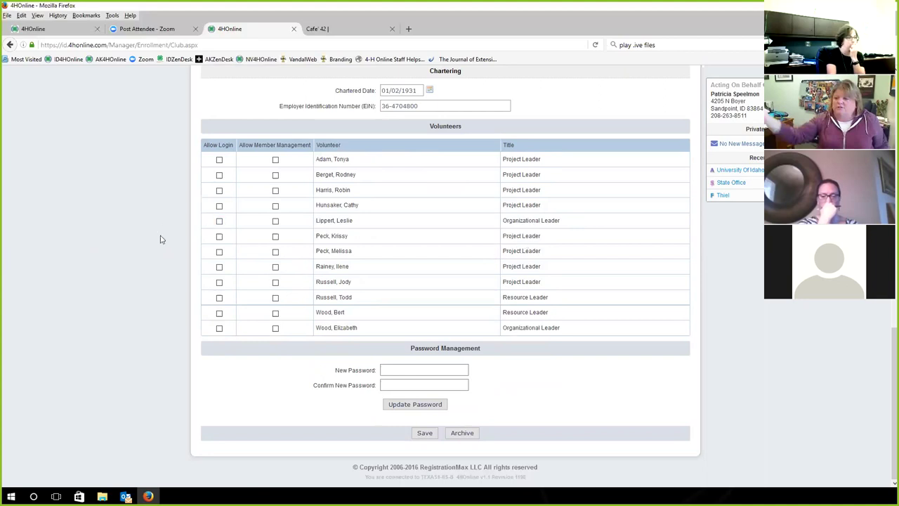
Re-check Allow Login for the organizational leader and return to the top of the record
left_click(219, 221)
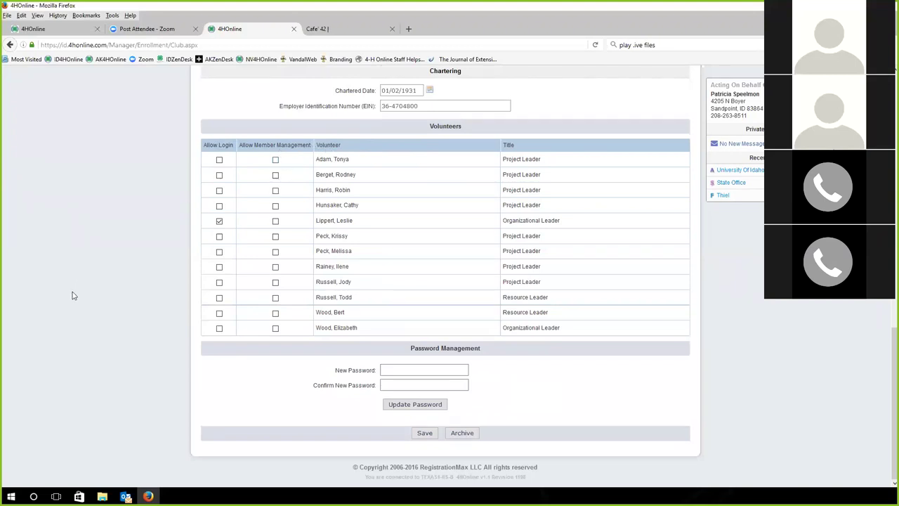
scroll(72, 295, "up", 2)
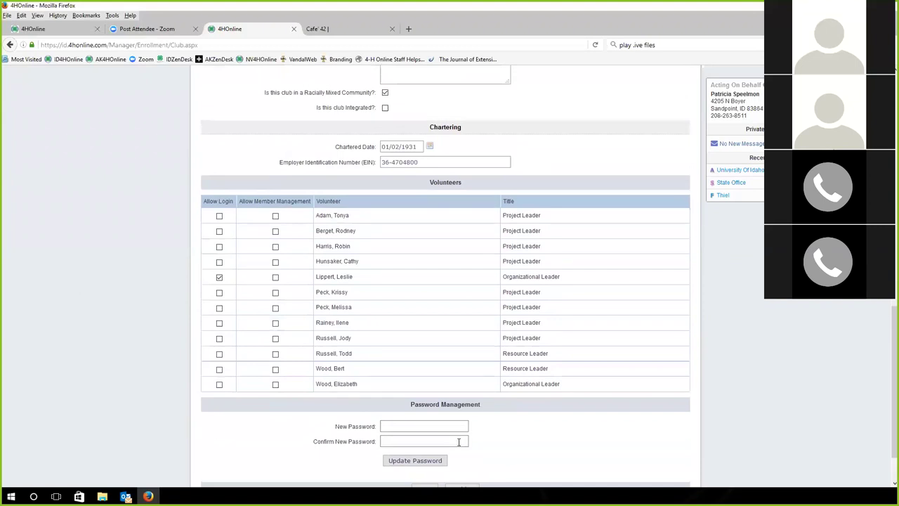
scroll(227, 363, "up", 5)
scroll(242, 221, "up", 3)
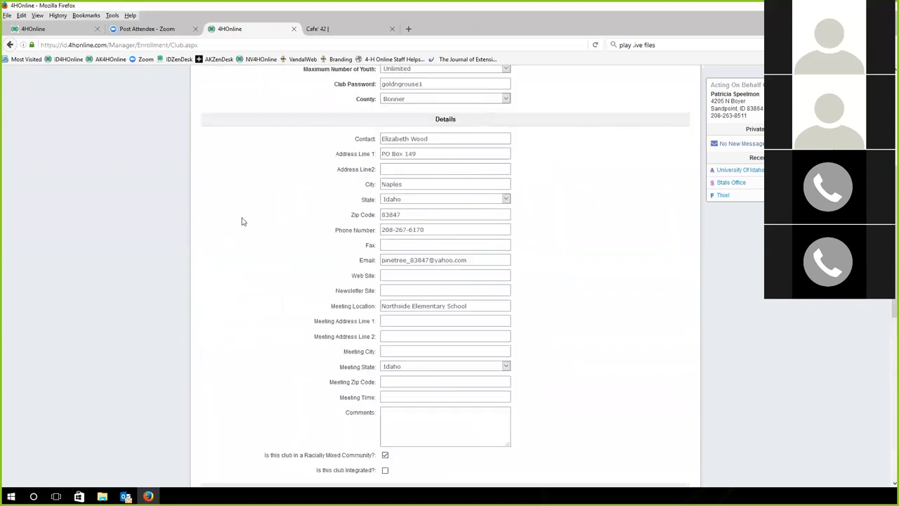
scroll(242, 221, "up", 1)
Click into and out of the Club Password field to check the club password
left_click(397, 114)
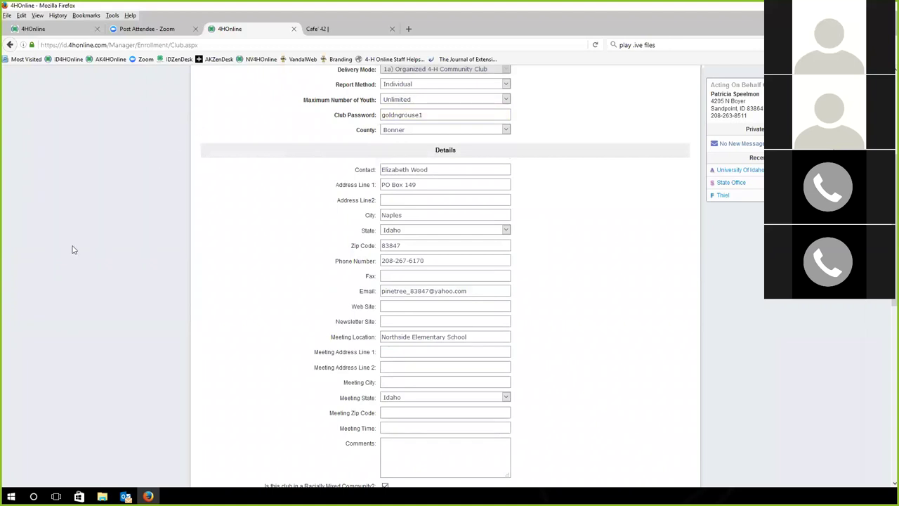
left_click(59, 262)
scroll(59, 262, "down", 1)
scroll(60, 262, "up", 3)
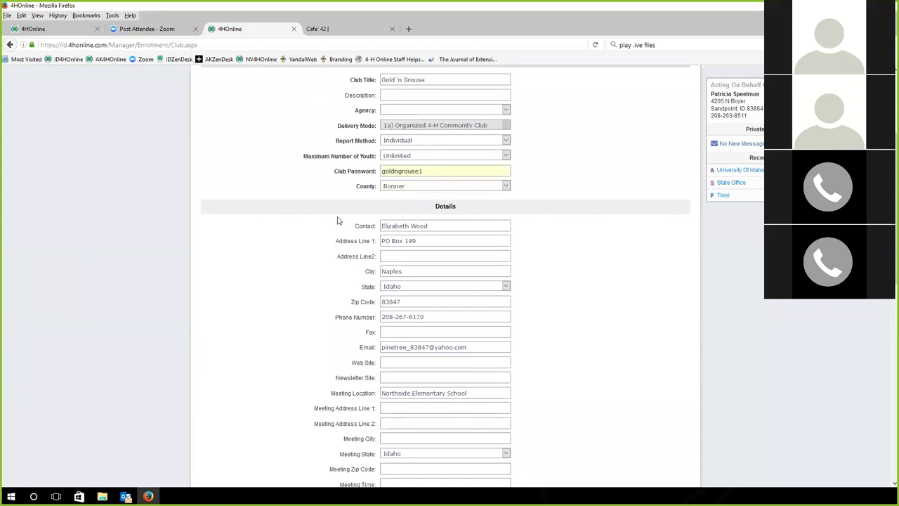
scroll(177, 313, "down", 10)
scroll(200, 348, "down", 3)
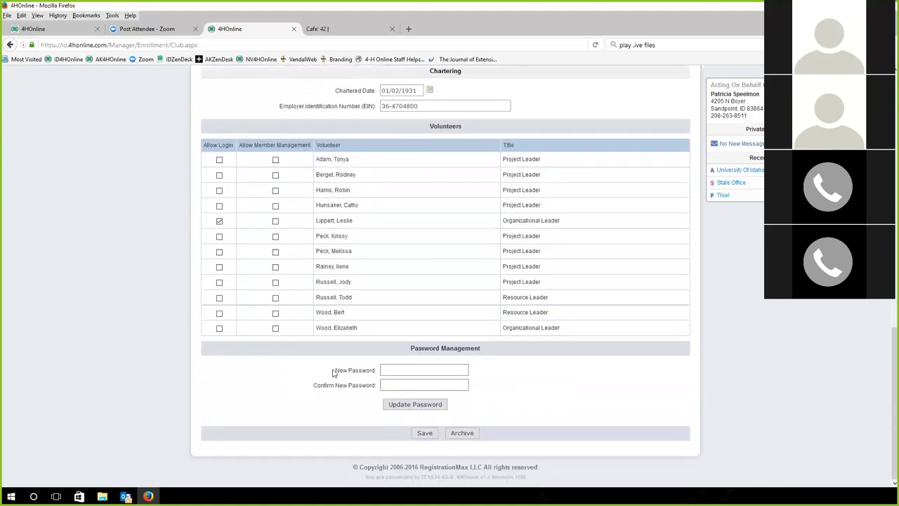
scroll(233, 360, "up", 10)
scroll(233, 360, "up", 7)
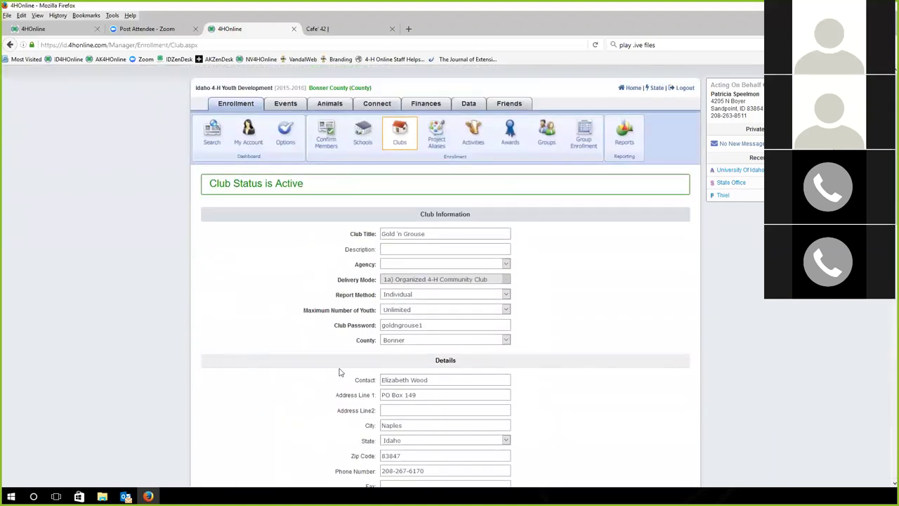
left_click(381, 327)
left_click(186, 327)
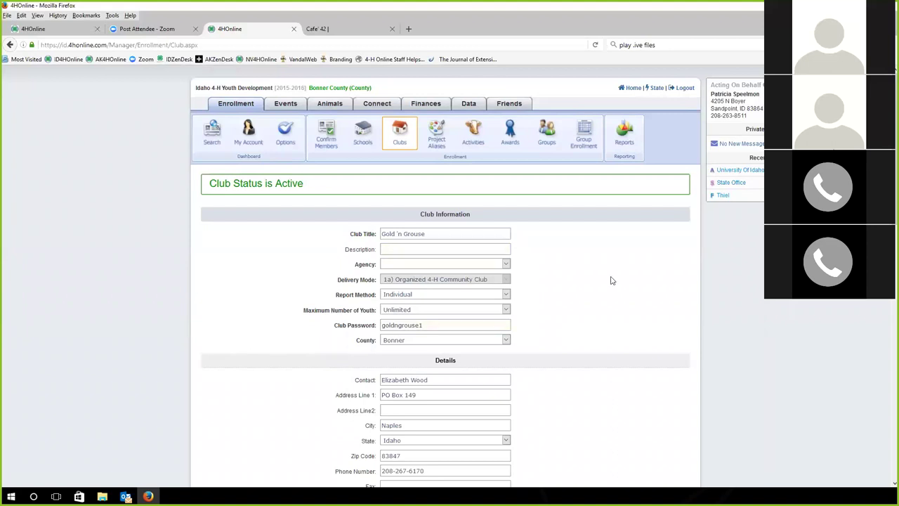
Open the county Options page and its Project Leaders list with logins and passwords
left_click(284, 142)
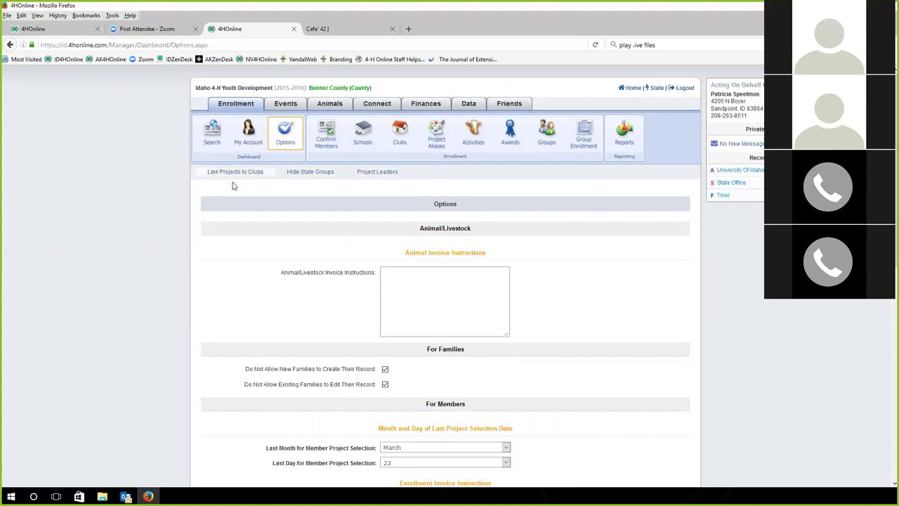
left_click(381, 173)
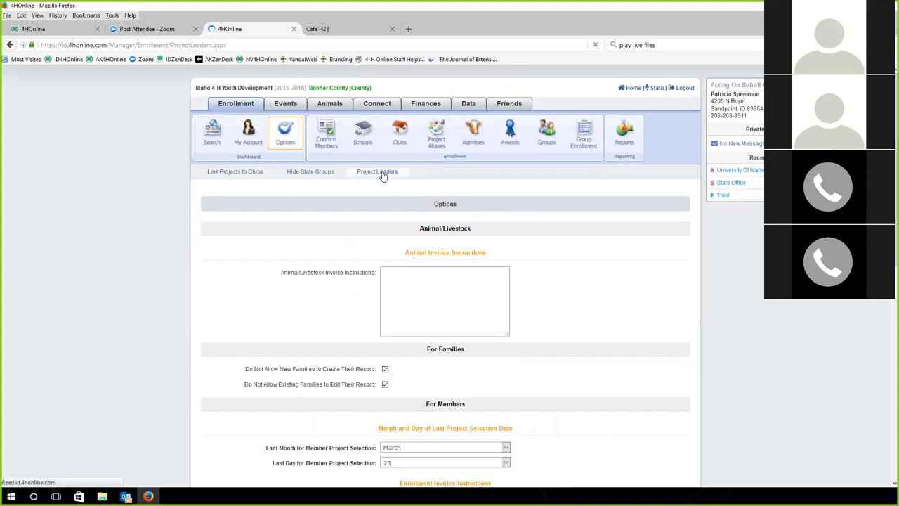
scroll(186, 222, "down", 5)
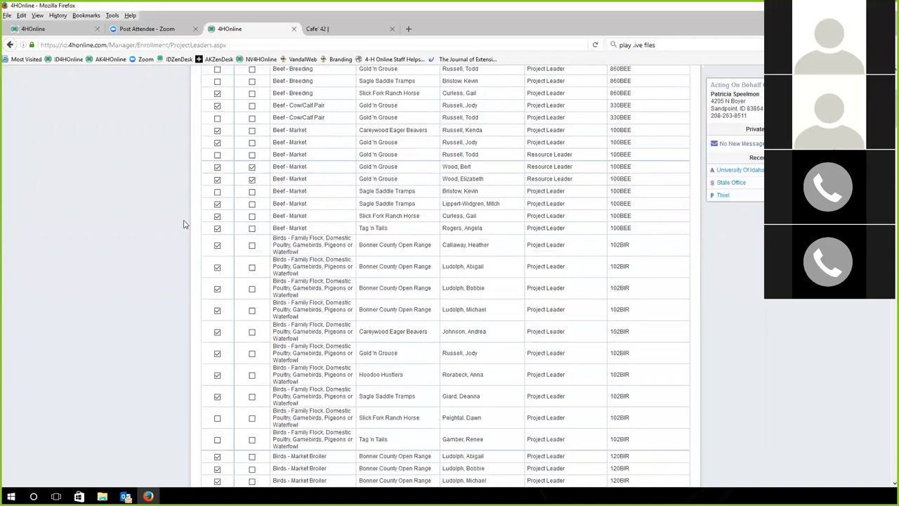
scroll(184, 224, "up", 5)
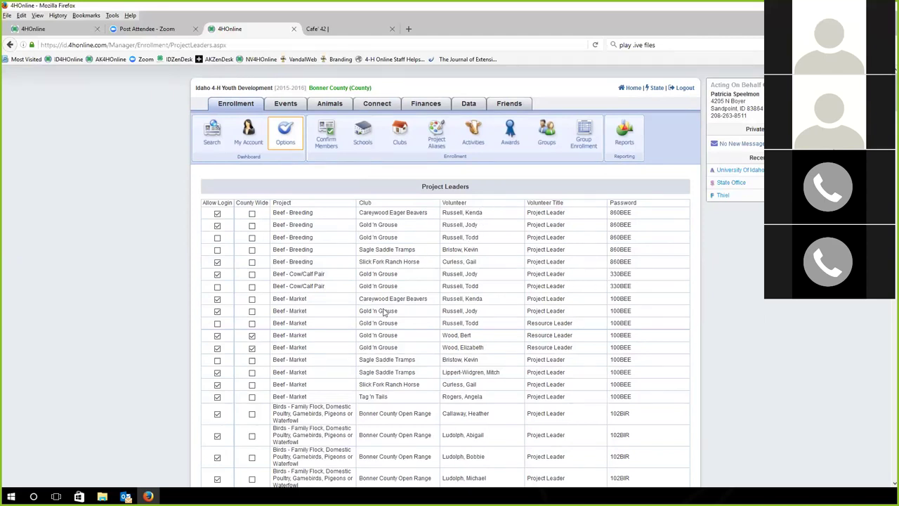
scroll(379, 311, "down", 3)
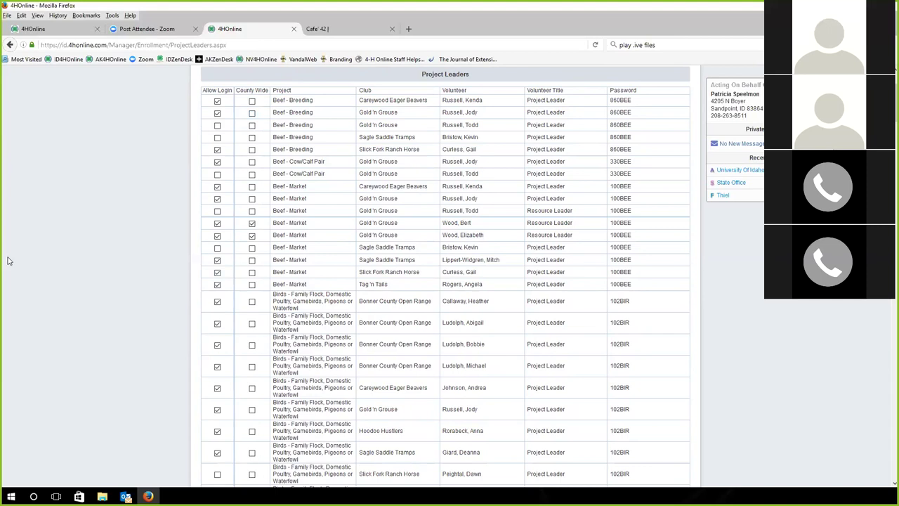
Review the project passwords from Beef through Cloverbuds, then open the recent volunteer family
scroll(8, 260, "down", 5)
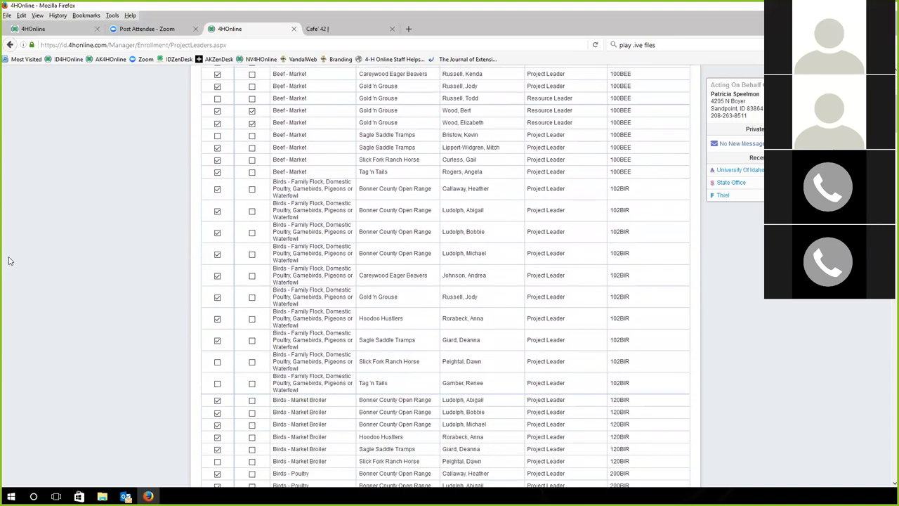
scroll(8, 261, "down", 3)
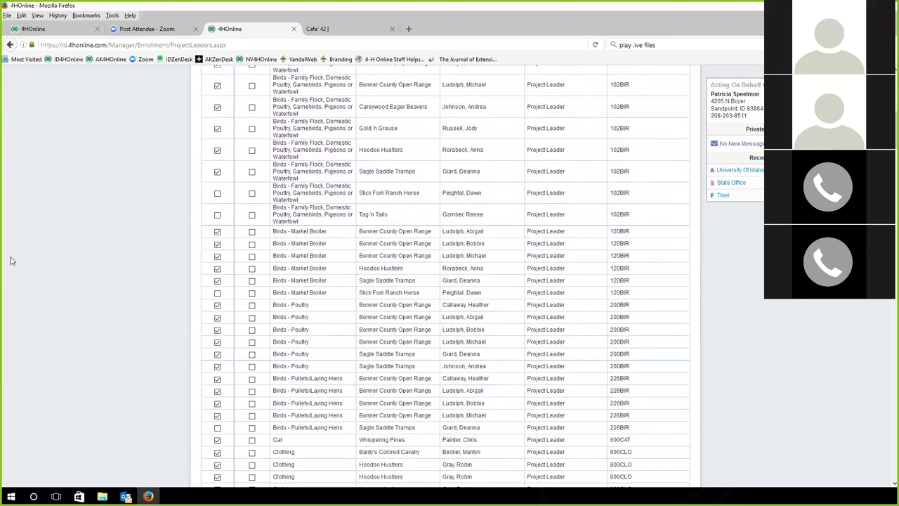
scroll(12, 260, "up", 10)
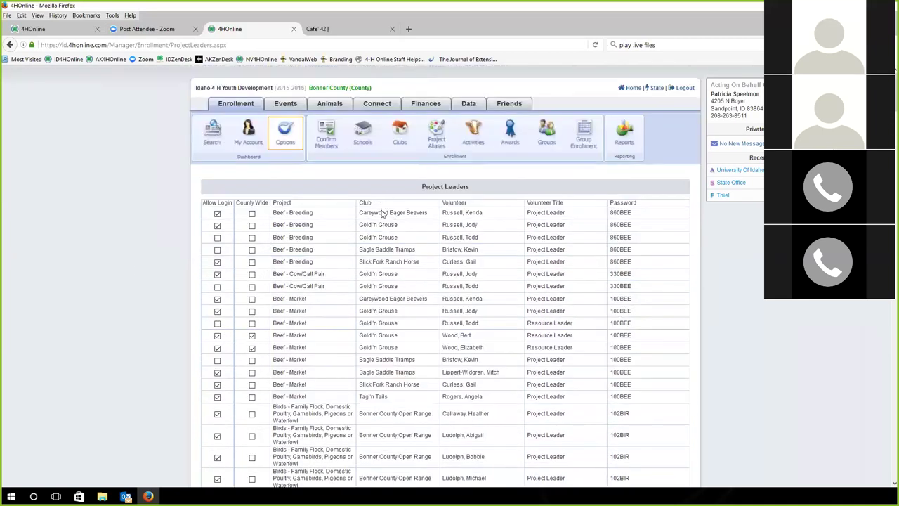
scroll(382, 214, "down", 5)
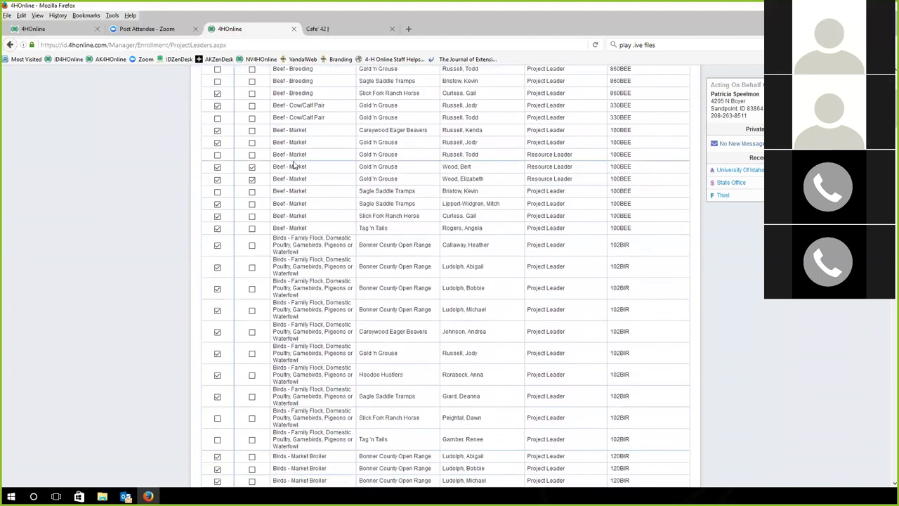
scroll(288, 199, "down", 5)
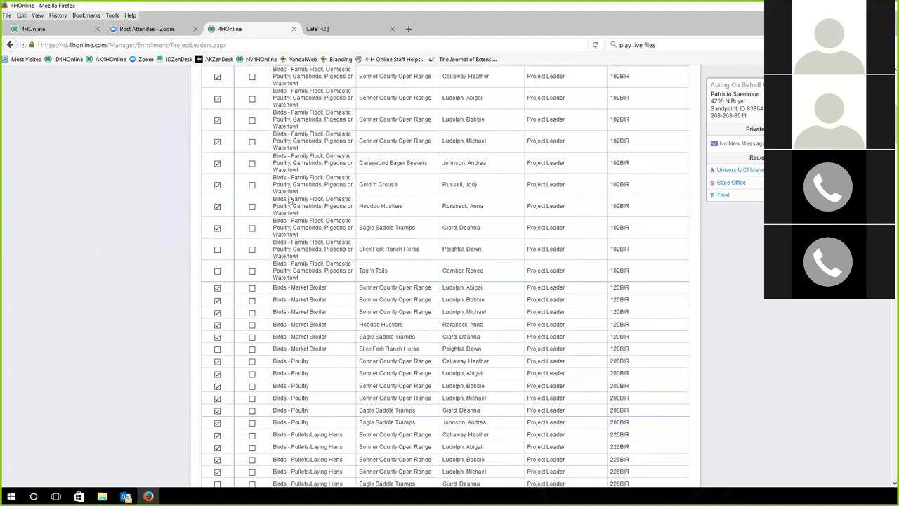
scroll(288, 199, "up", 7)
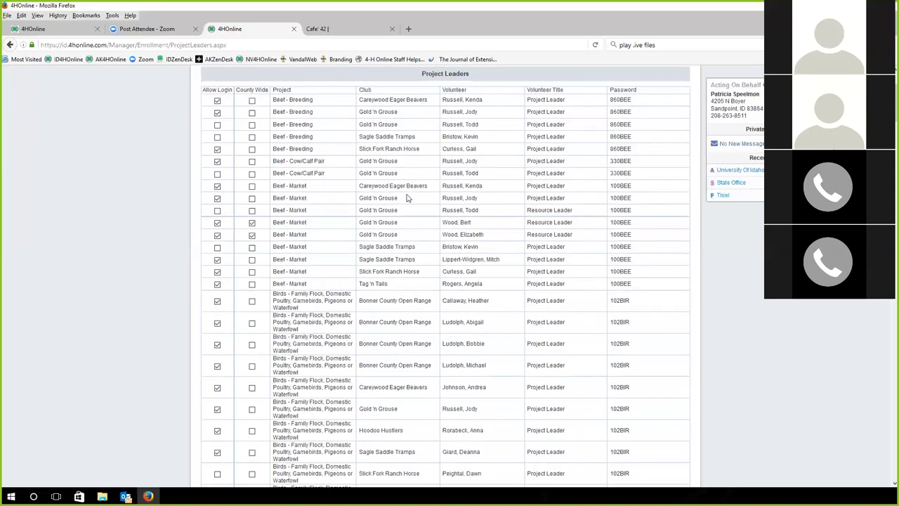
scroll(379, 193, "down", 4)
scroll(316, 223, "down", 7)
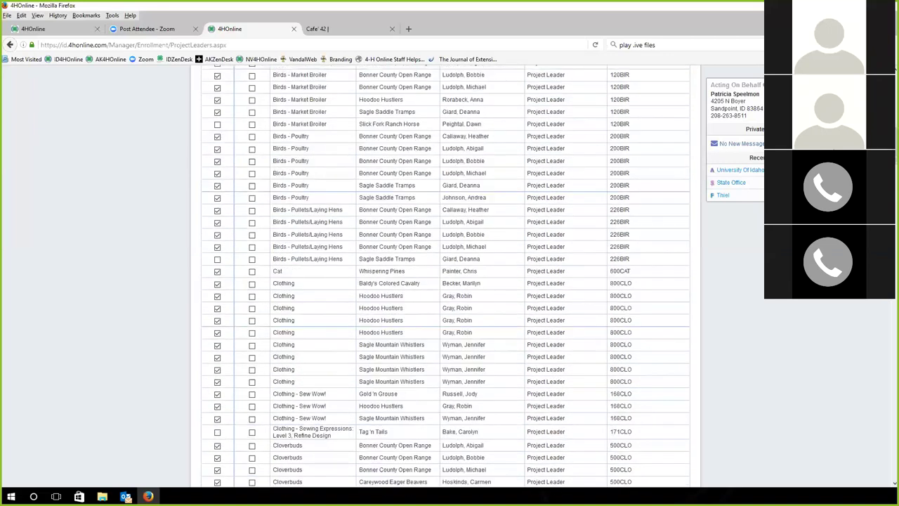
left_click(719, 196)
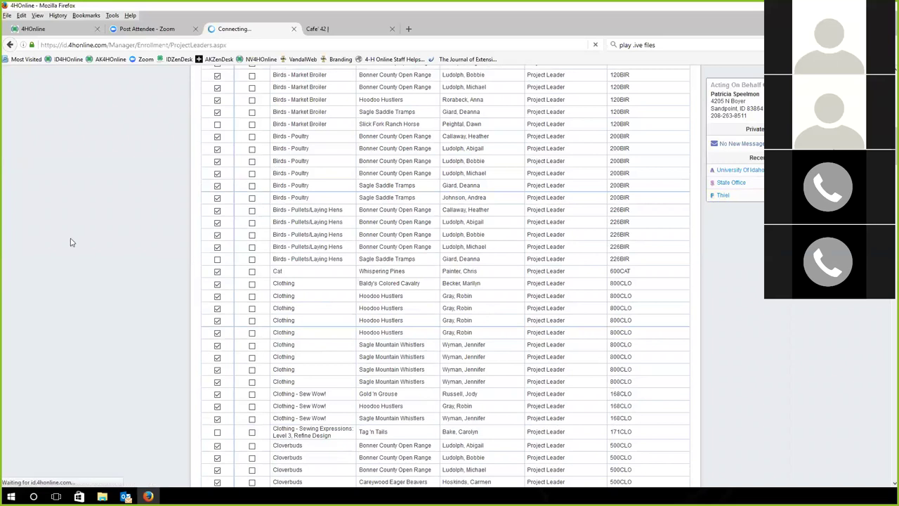
On the family home page, choose the volunteer's project leader profile for KYG - Planning Committee
scroll(70, 237, "down", 5)
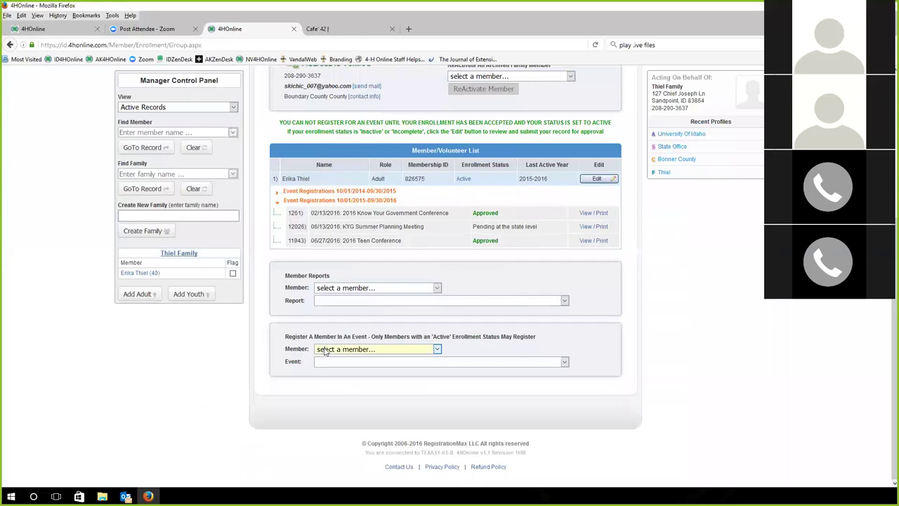
scroll(550, 151, "up", 5)
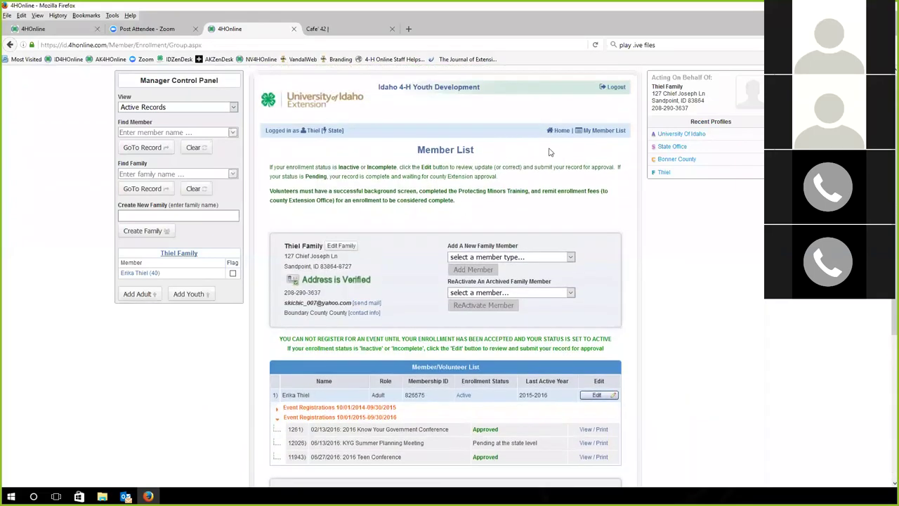
left_click(562, 130)
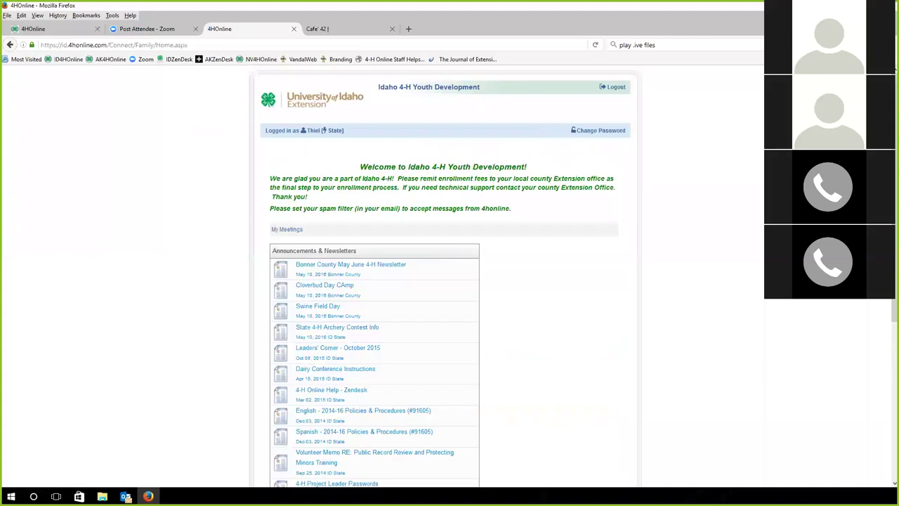
scroll(67, 380, "down", 3)
left_click(309, 388)
left_click(319, 411)
left_click(380, 391)
left_click(380, 398)
left_click(524, 389)
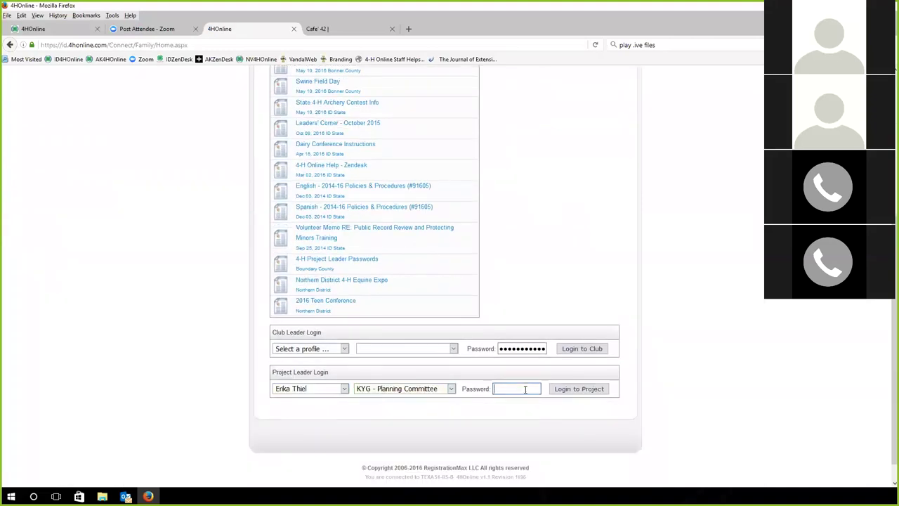
Log in as the volunteer's club leader profile for Trailblazers
left_click(331, 349)
left_click(320, 371)
left_click(318, 350)
left_click(309, 367)
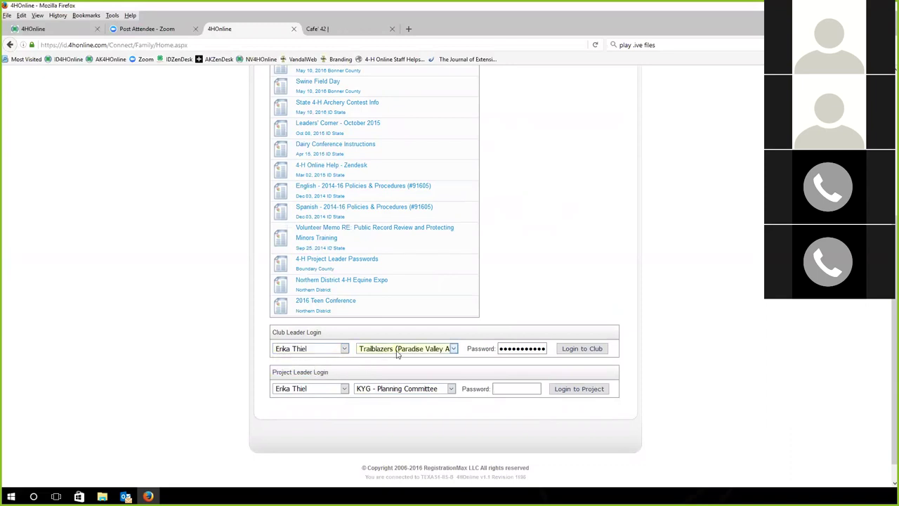
left_click(582, 348)
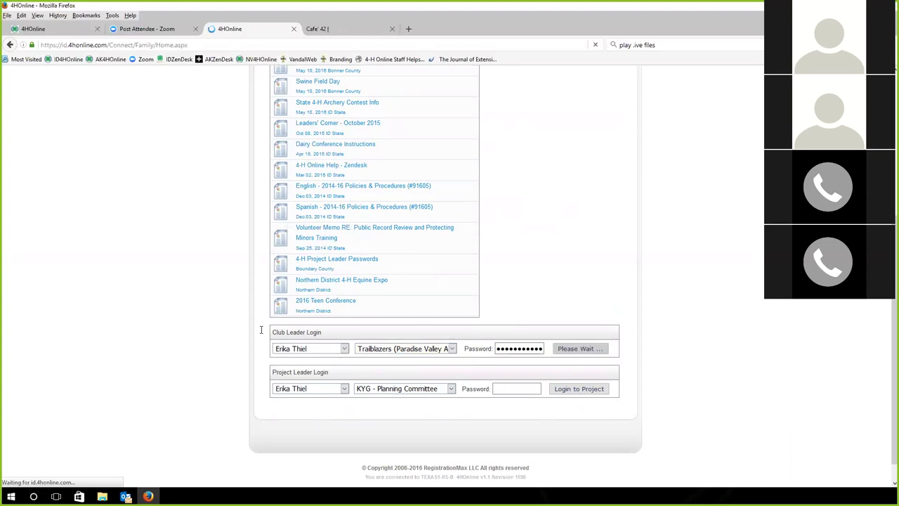
Submit a project leader login for KYG - Planning Committee, then return to the State manager list
left_click(10, 44)
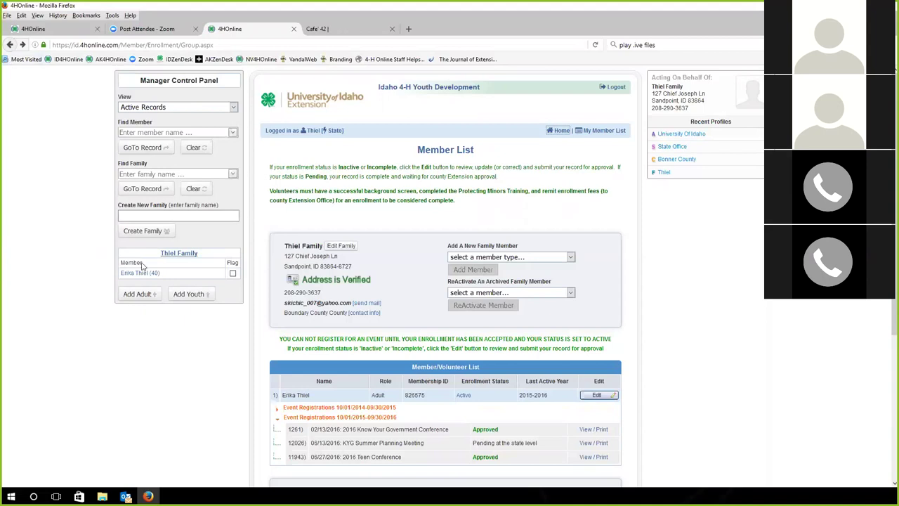
scroll(305, 343, "down", 3)
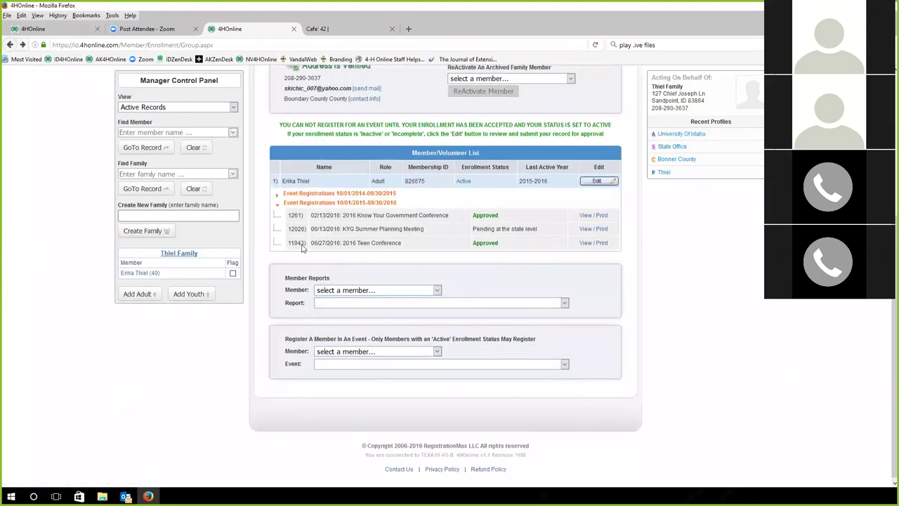
scroll(449, 239, "up", 3)
left_click(555, 130)
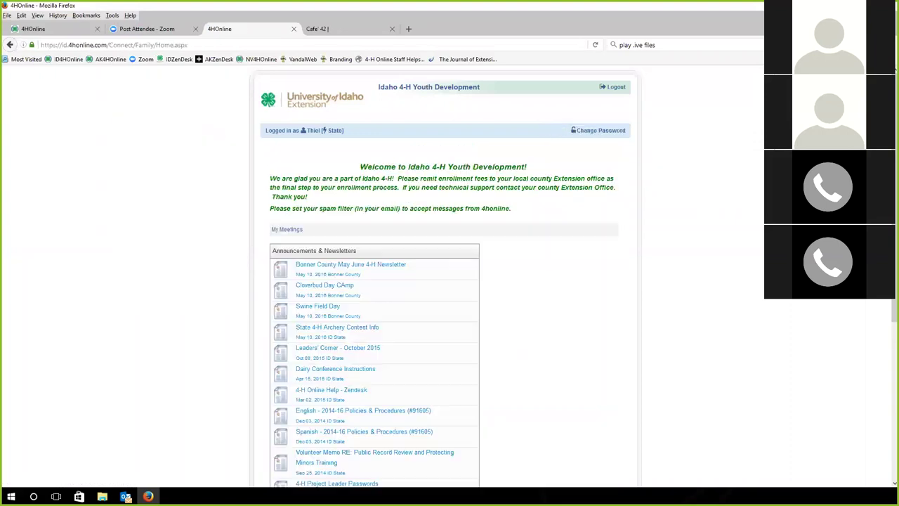
scroll(181, 409, "down", 8)
left_click(334, 365)
left_click(316, 382)
left_click(379, 365)
left_click(383, 375)
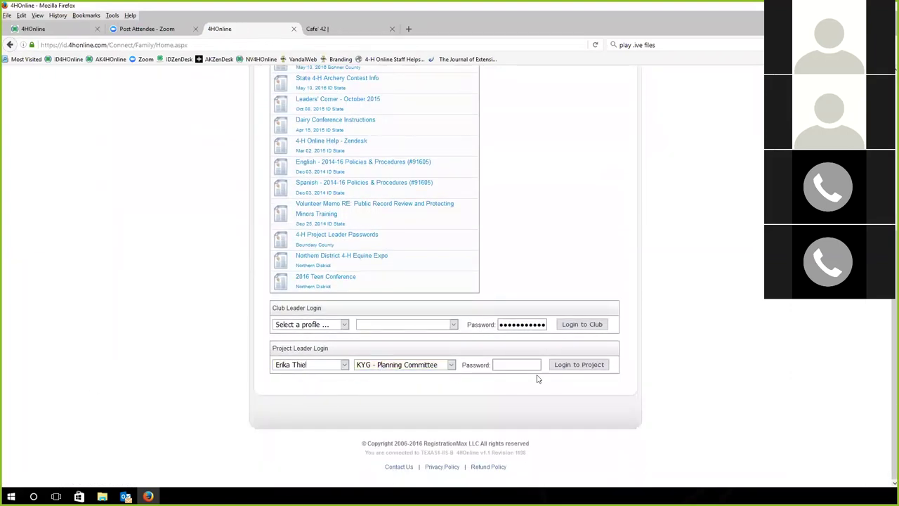
key("Return")
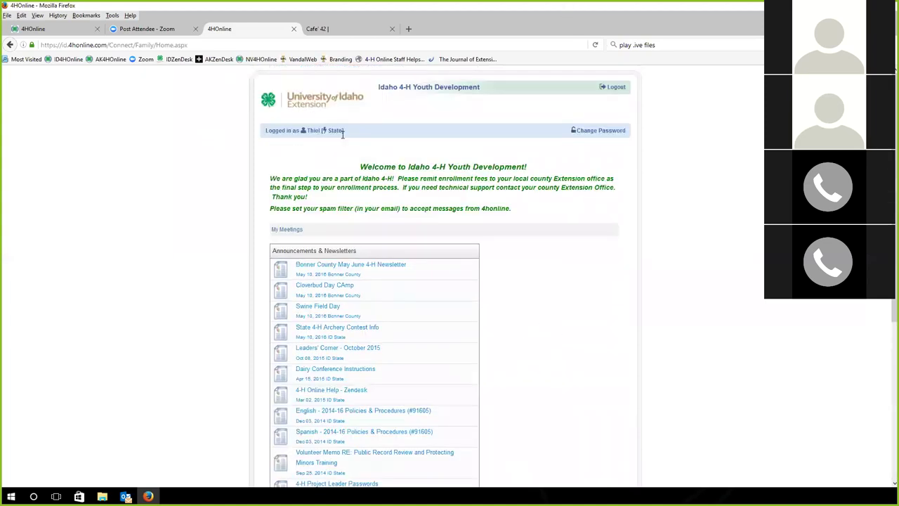
left_click(335, 130)
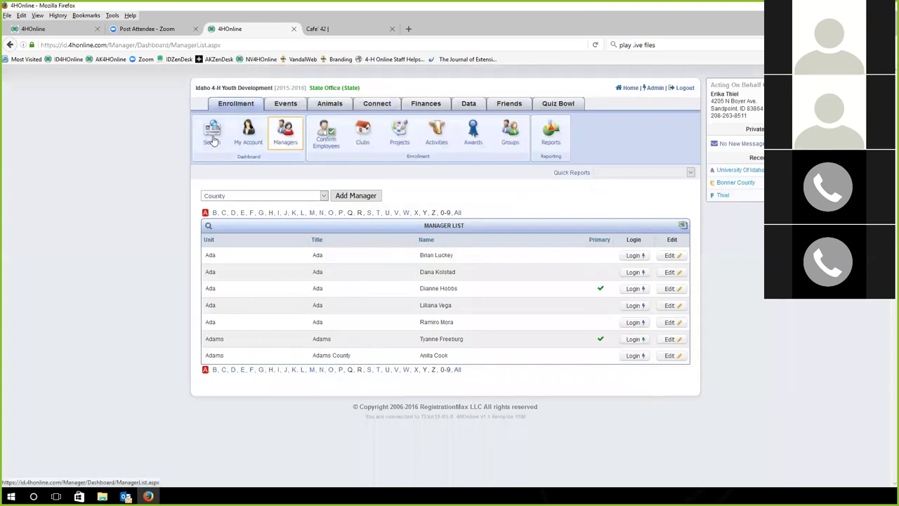
Log in as a Boundary County manager from the B county manager list
left_click(214, 213)
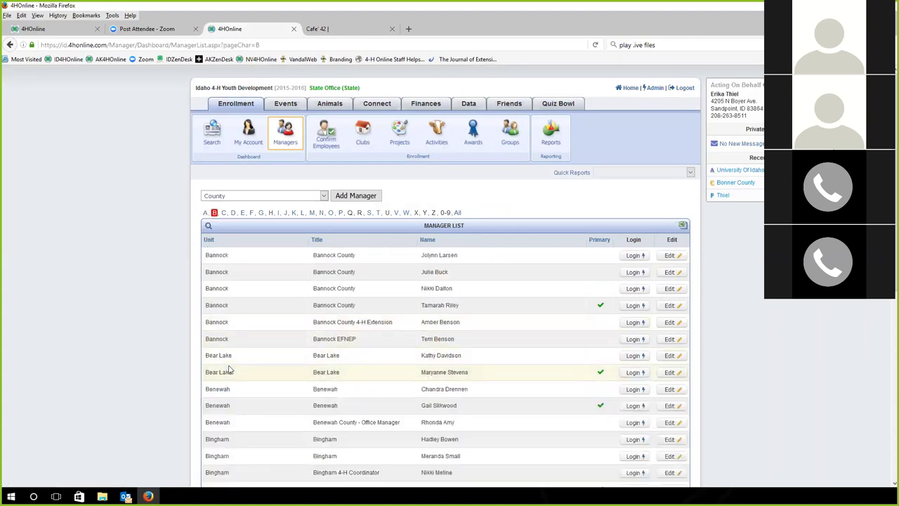
scroll(225, 371, "down", 5)
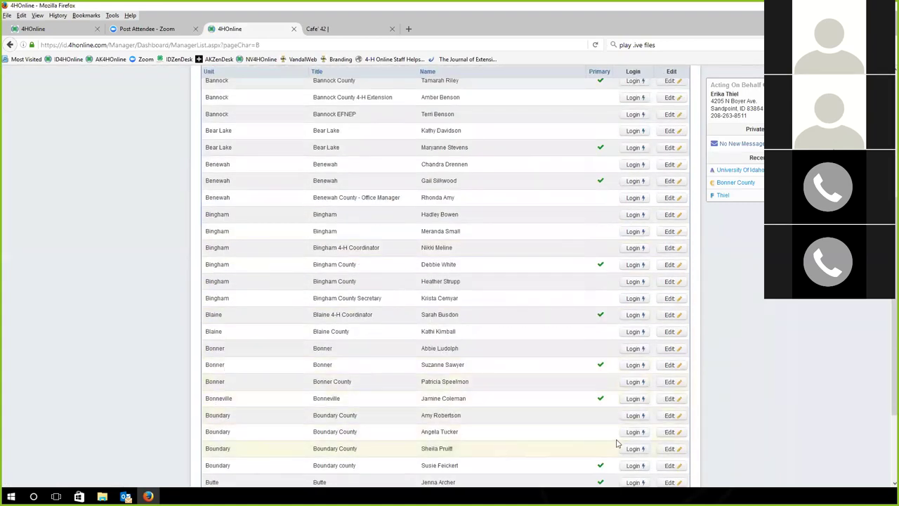
left_click(631, 431)
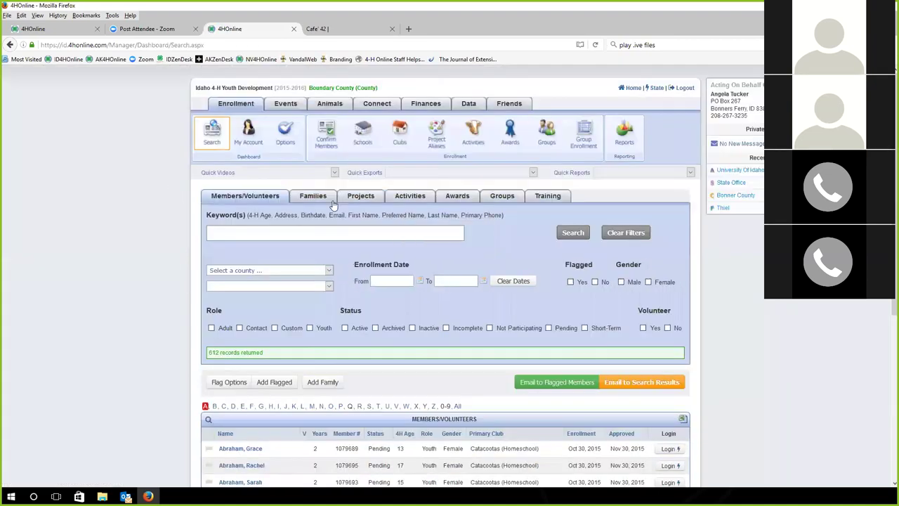
Show Boundary County's Project Leaders list with each leader's login permission and password
left_click(287, 135)
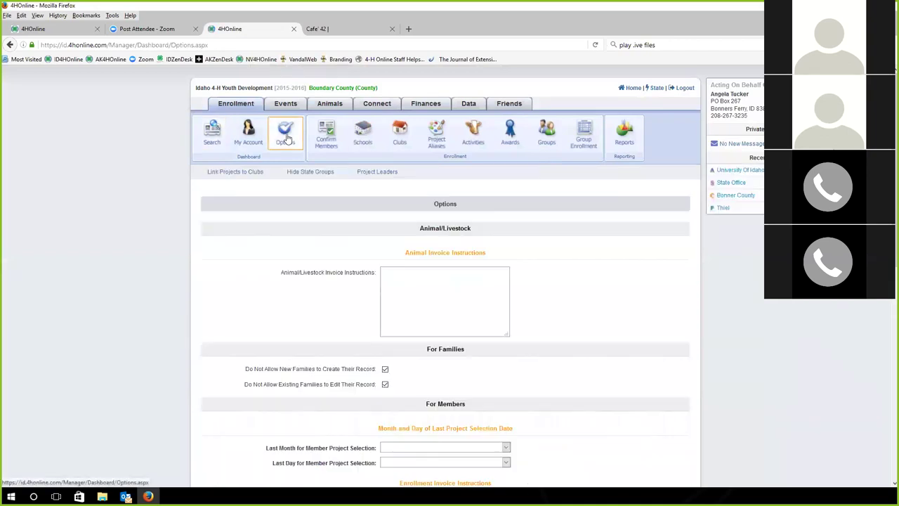
left_click(365, 175)
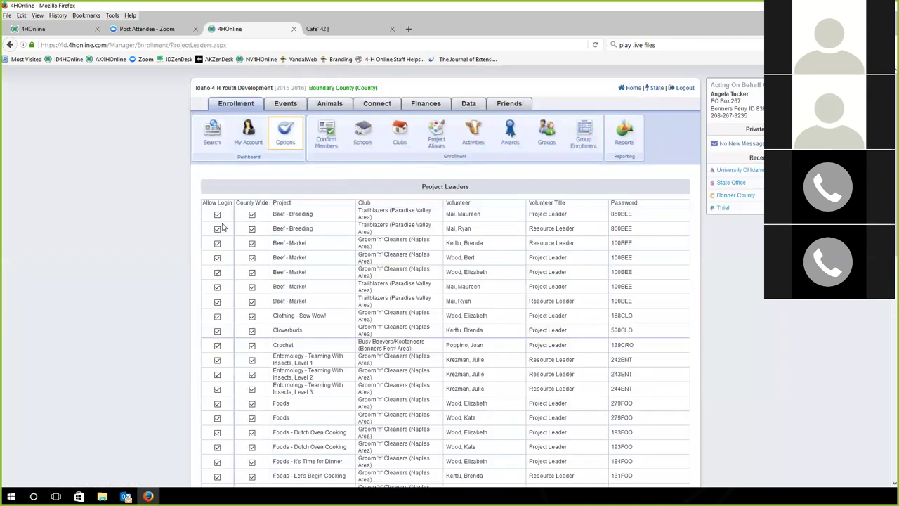
scroll(220, 226, "down", 3)
scroll(219, 227, "down", 6)
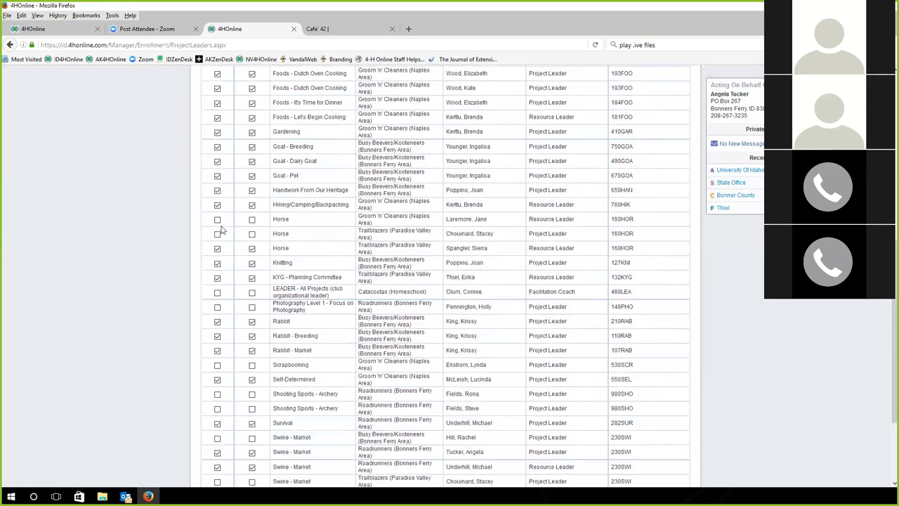
scroll(220, 229, "down", 2)
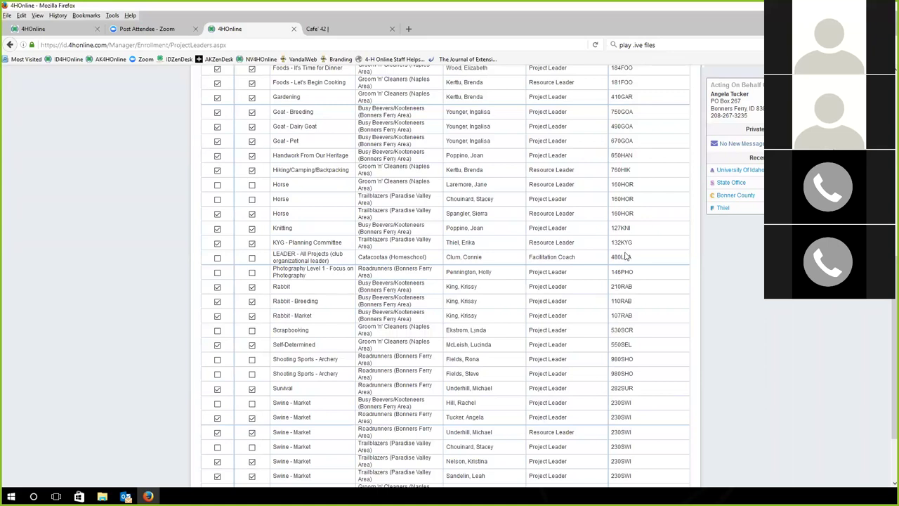
scroll(226, 307, "down", 3)
scroll(227, 307, "up", 15)
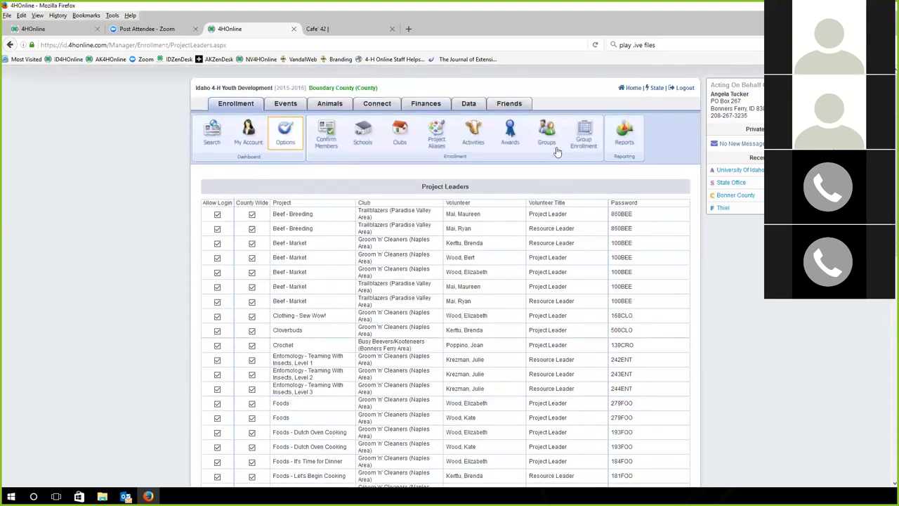
Open the Trailblazers (Paradise Valley Area) club record from Boundary County's clubs and review its details
left_click(405, 147)
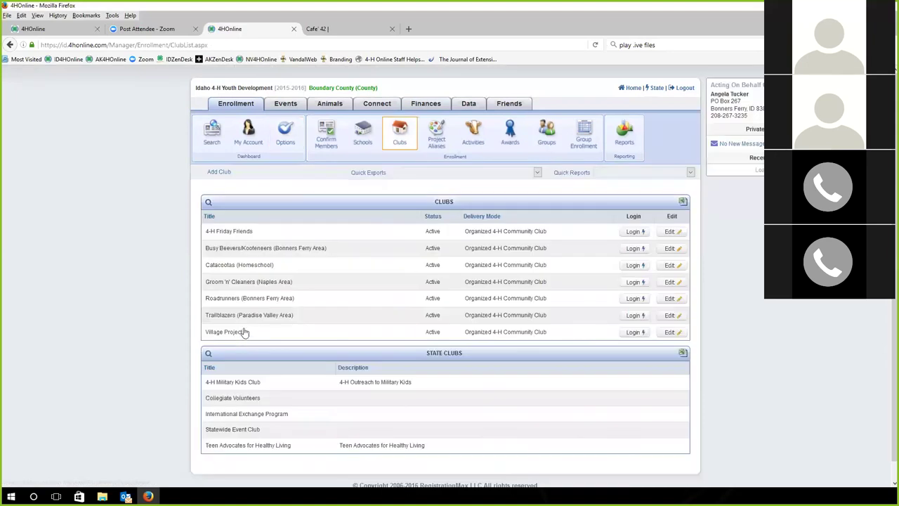
left_click(664, 315)
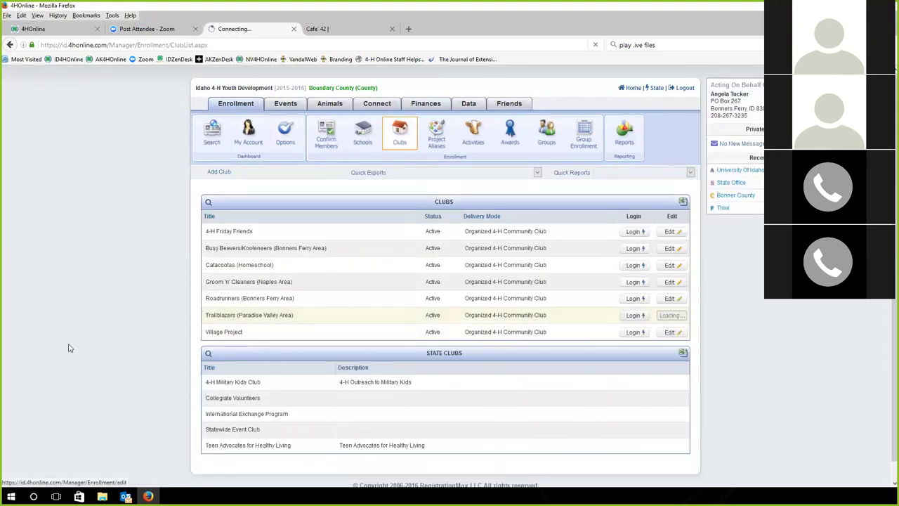
scroll(182, 343, "down", 5)
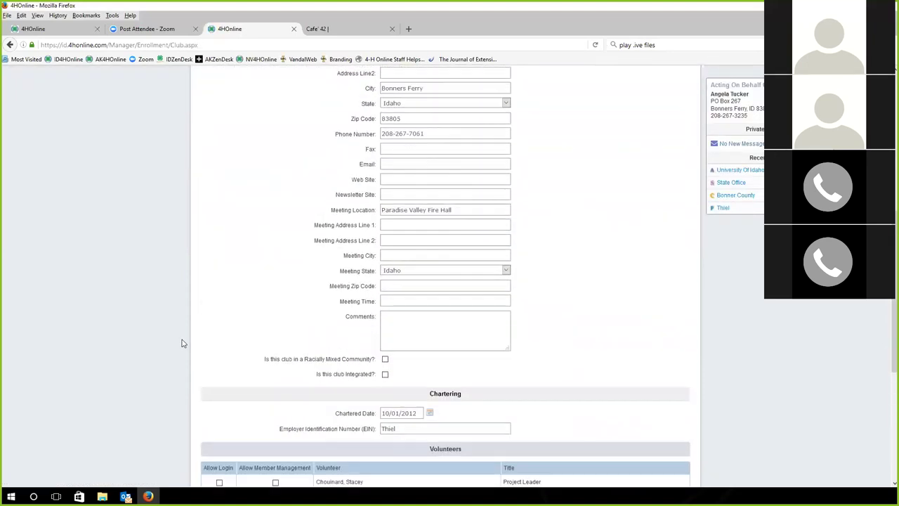
scroll(181, 342, "up", 3)
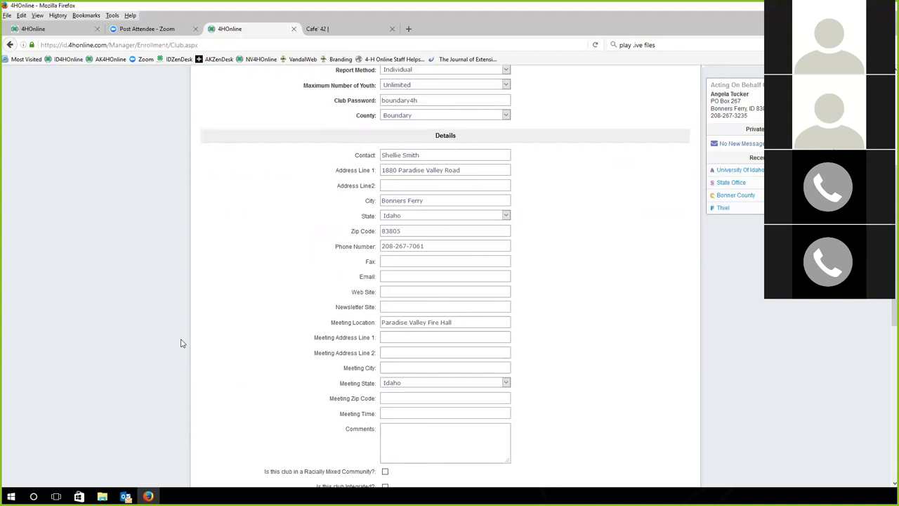
Open the family's member list record and go to the family home page
left_click(722, 209)
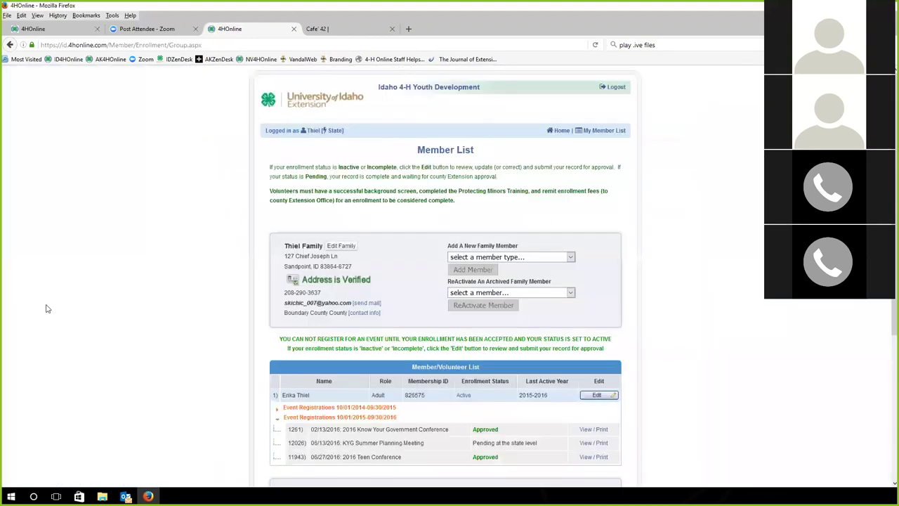
scroll(134, 371, "down", 3)
scroll(476, 175, "up", 5)
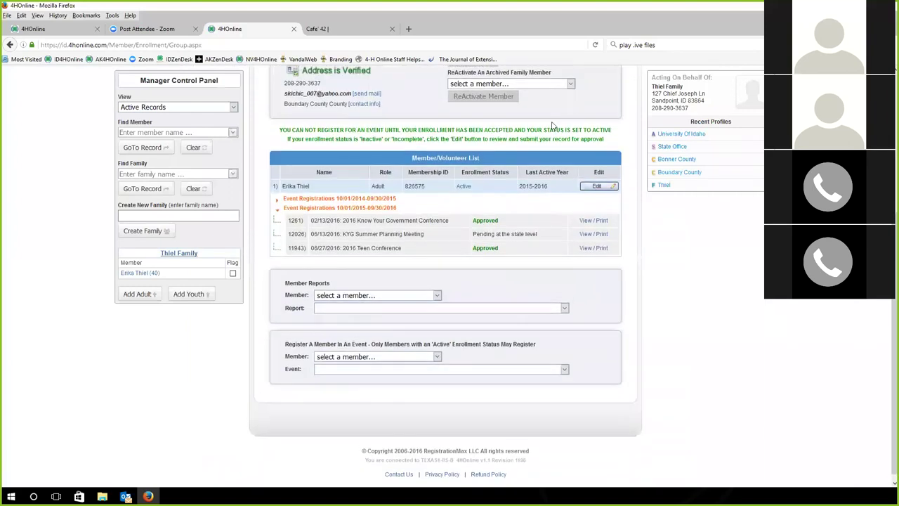
left_click(560, 131)
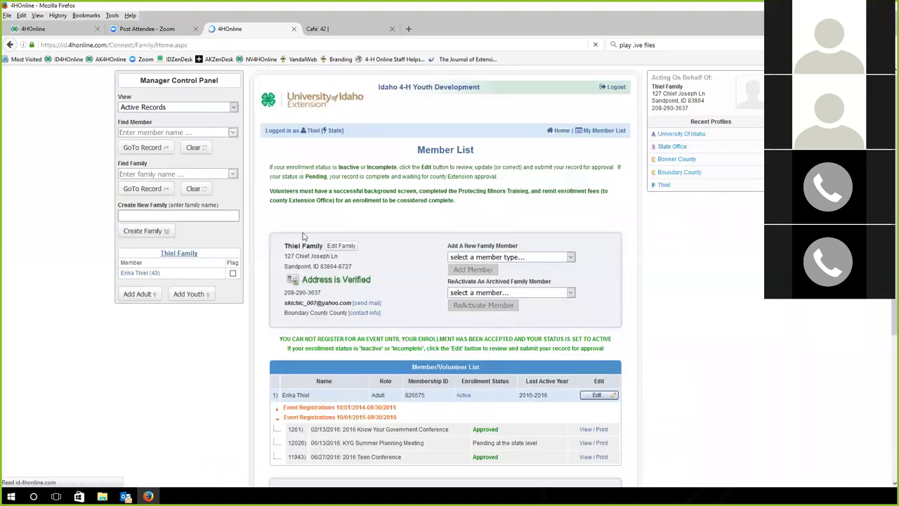
Log in as the adult family member as Trailblazers club leader with the club password
scroll(247, 272, "down", 5)
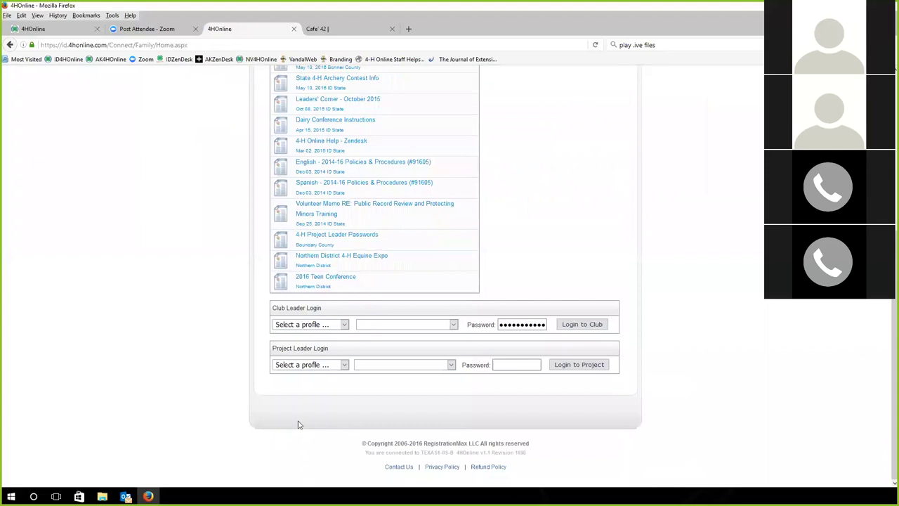
left_click(344, 323)
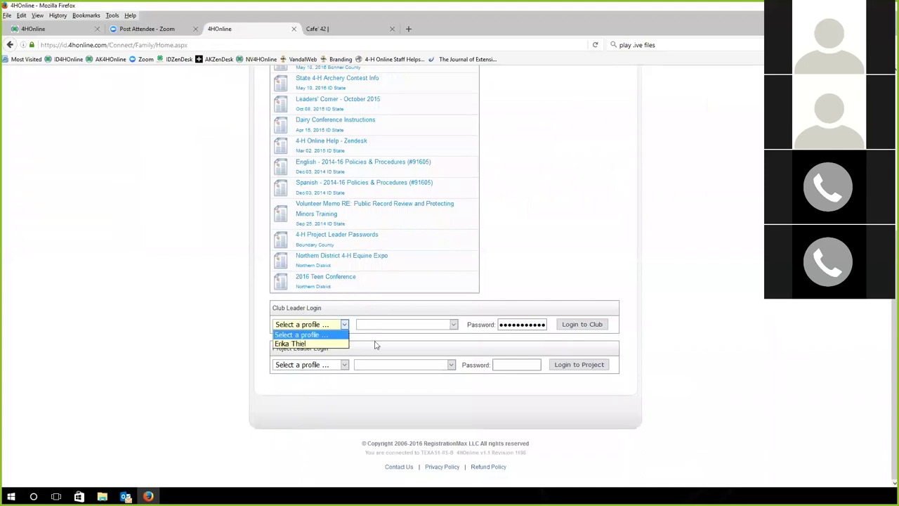
left_click(292, 343)
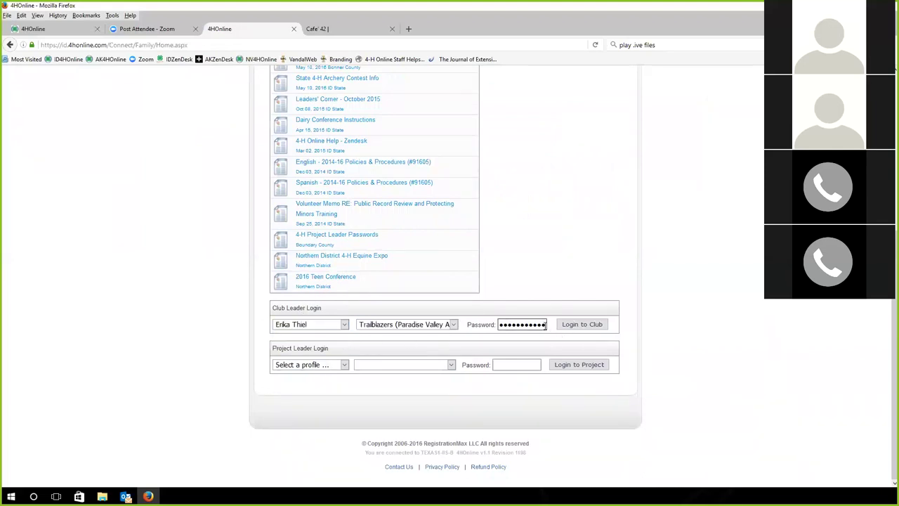
double_click(523, 324)
key("BackSpace")
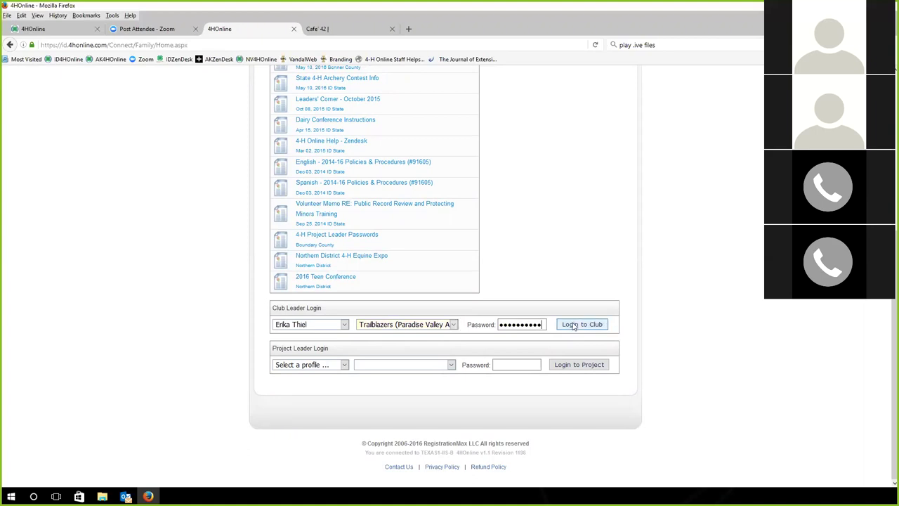
left_click(573, 326)
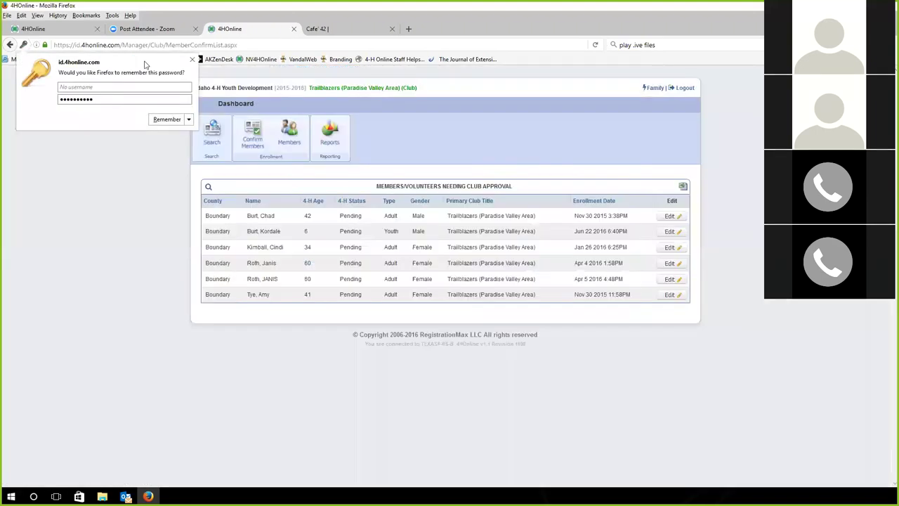
Dismiss the save-password prompt and search the club's members and volunteers
left_click(192, 59)
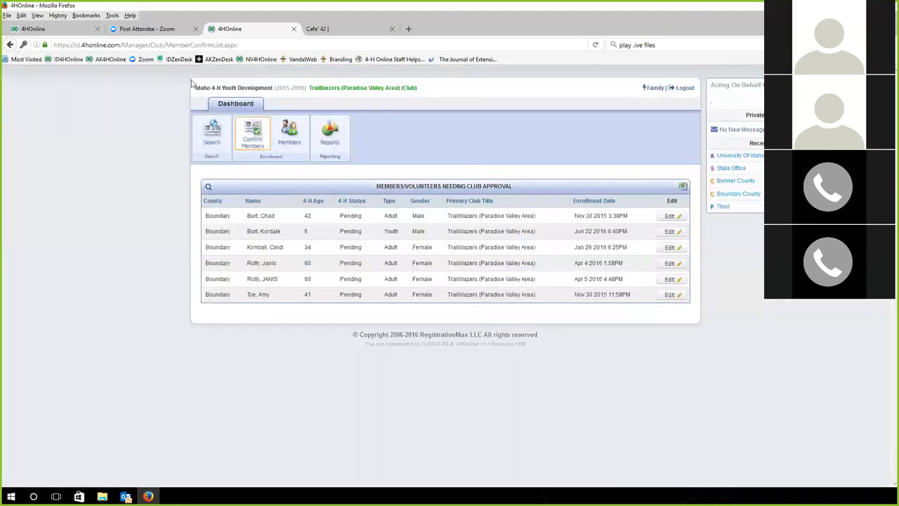
left_click(209, 135)
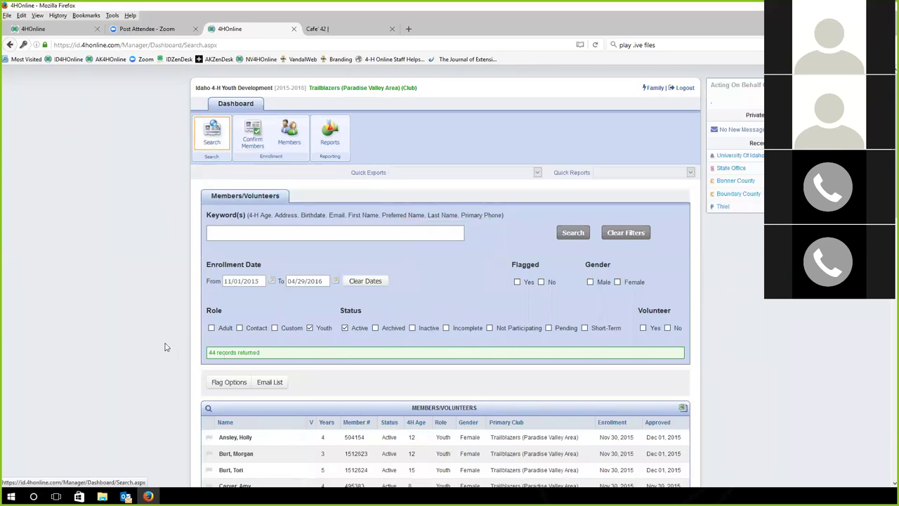
scroll(354, 404, "down", 10)
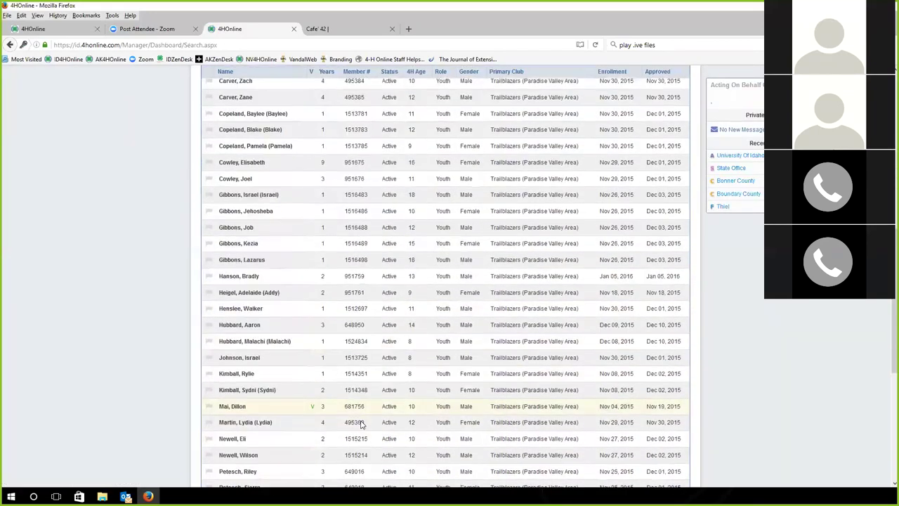
scroll(351, 417, "up", 10)
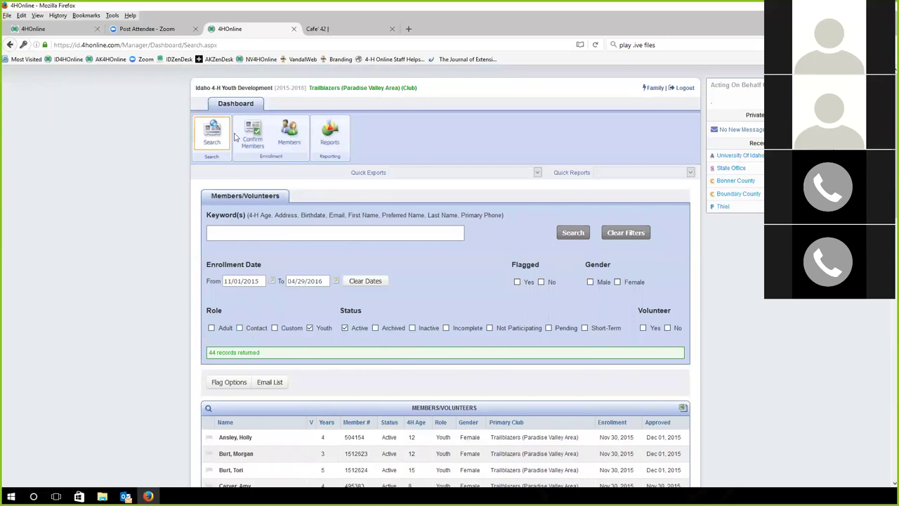
Check members awaiting club approval, then view the full Trailblazers club members list
left_click(256, 132)
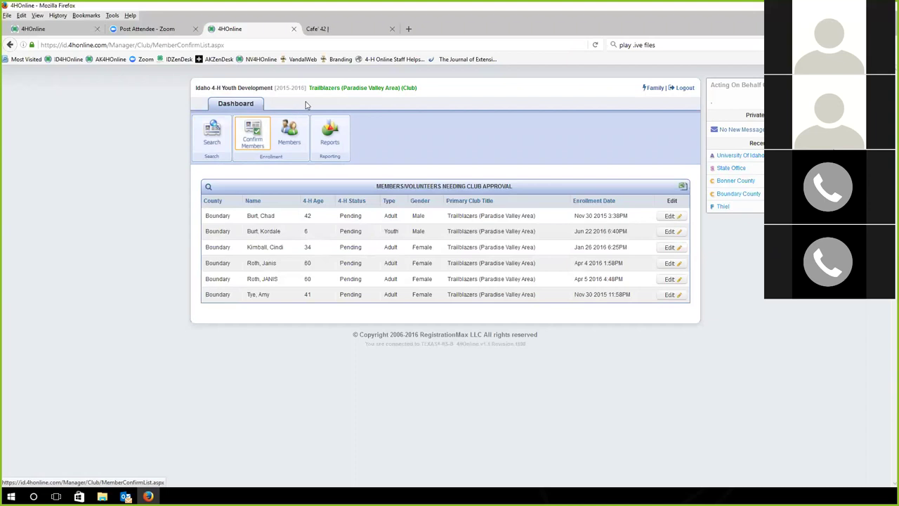
left_click(287, 132)
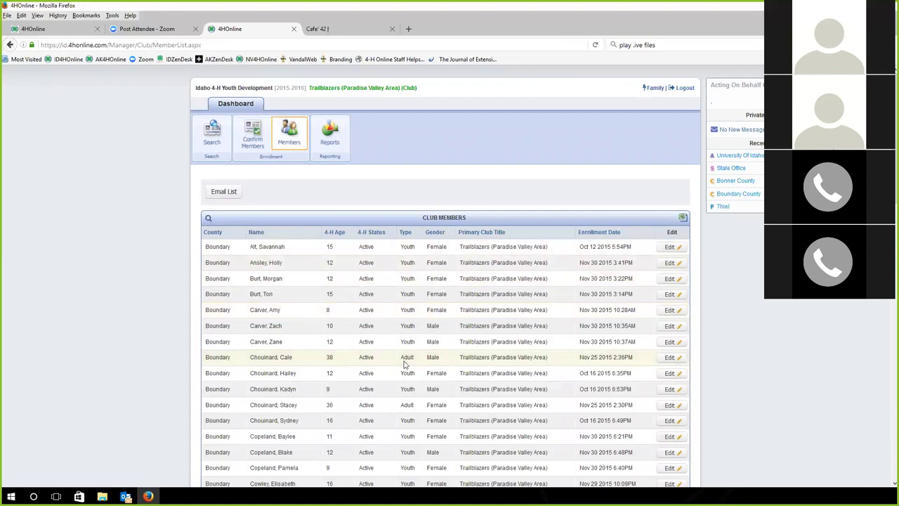
scroll(404, 364, "down", 5)
scroll(403, 364, "up", 5)
Browse the club's Standard enrollment reports, then return to the family's member list
left_click(328, 153)
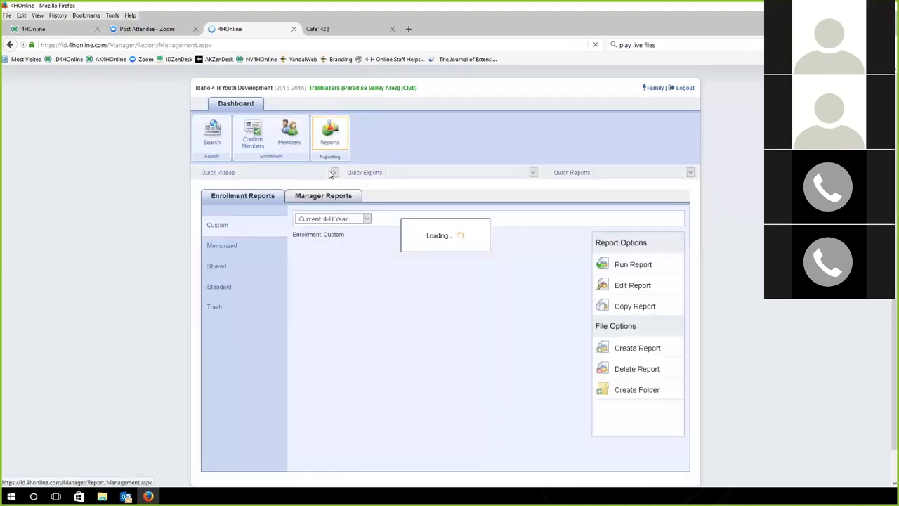
left_click(215, 290)
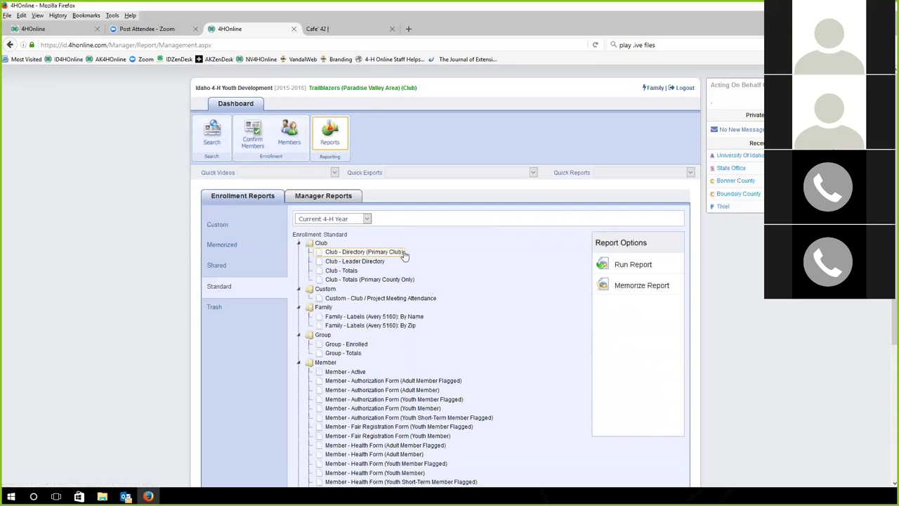
scroll(410, 274, "down", 3)
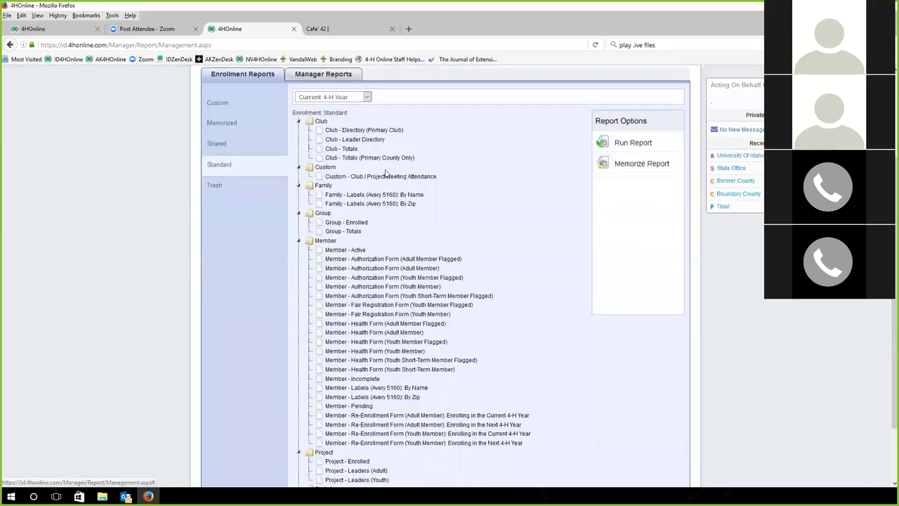
scroll(384, 173, "down", 2)
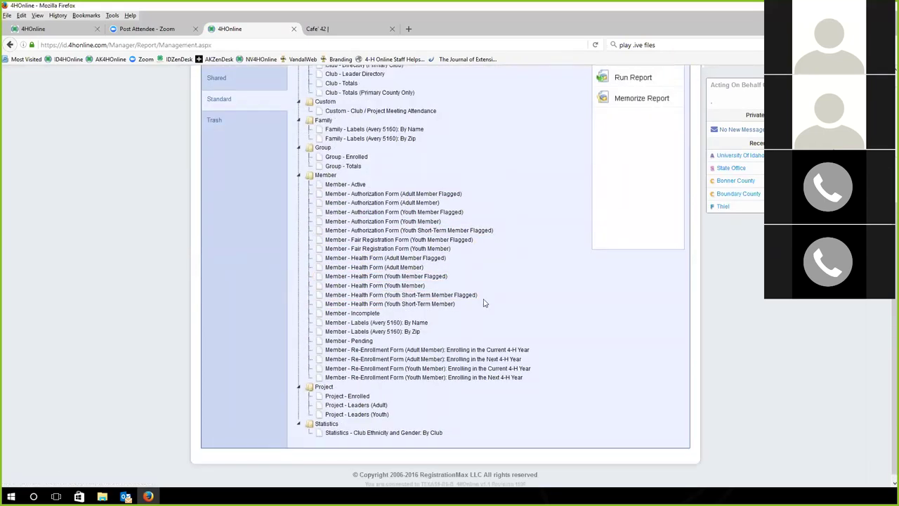
scroll(483, 302, "up", 4)
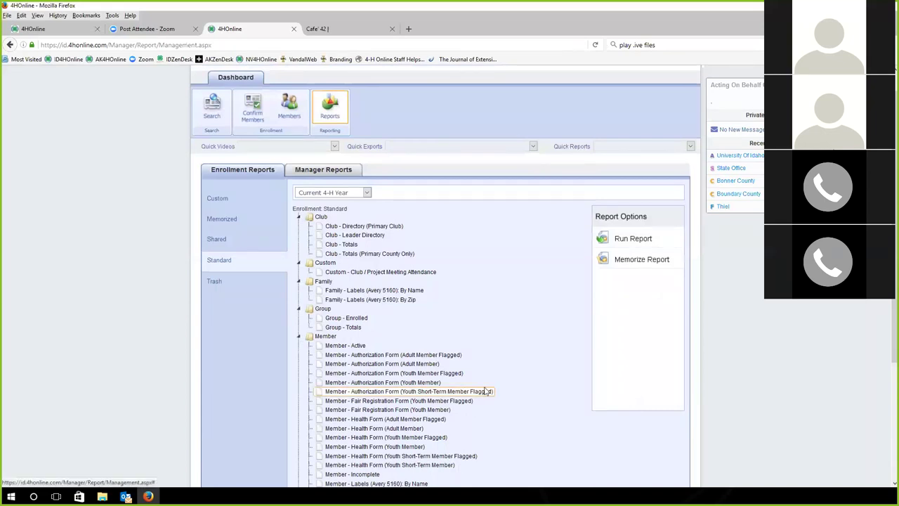
scroll(473, 372, "down", 1)
scroll(474, 372, "down", 2)
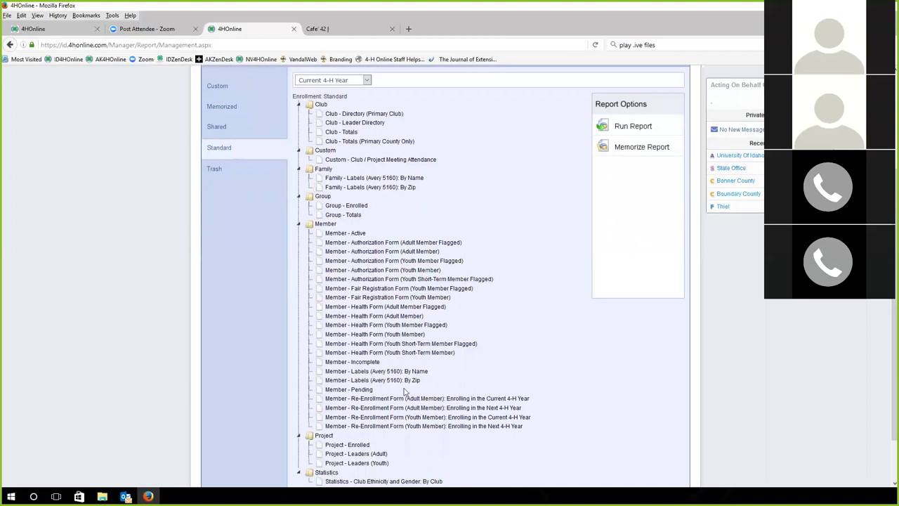
scroll(454, 388, "down", 2)
scroll(451, 388, "up", 3)
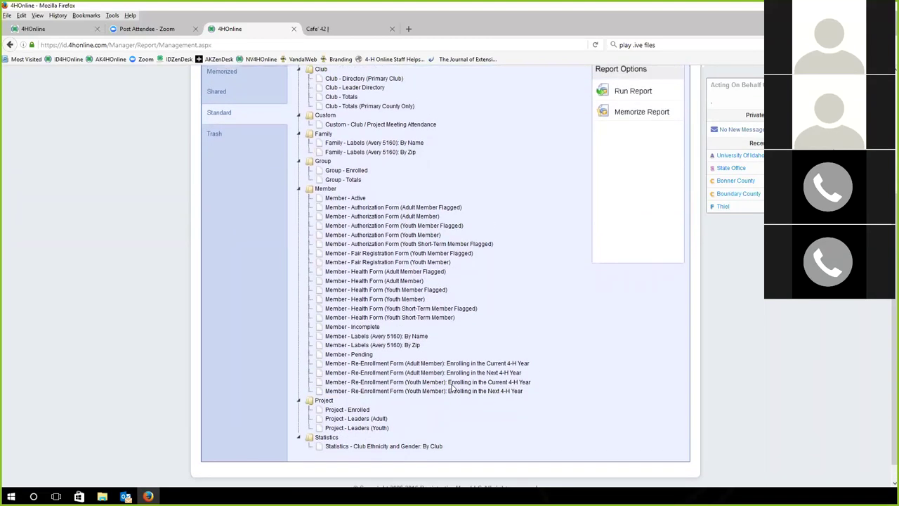
scroll(211, 191, "up", 2)
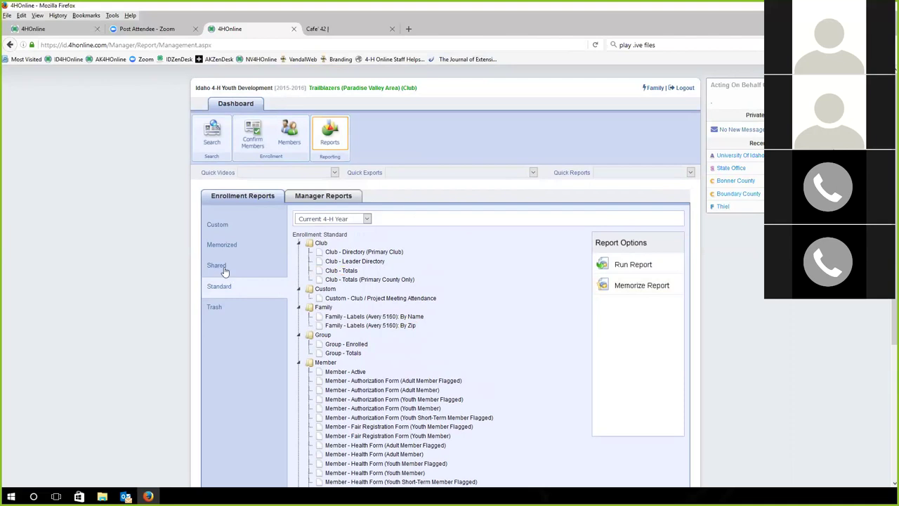
left_click(717, 206)
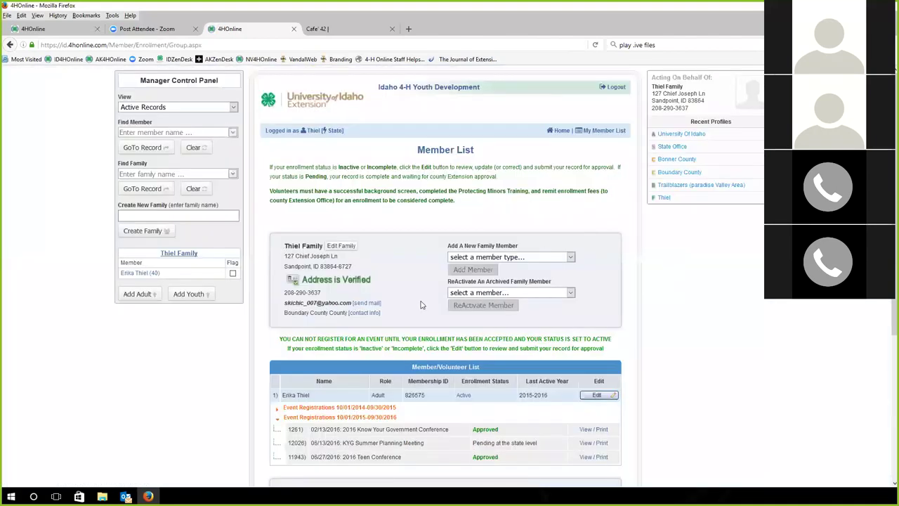
Go from the family's member list to the family home page
scroll(491, 281, "down", 5)
scroll(534, 197, "up", 5)
scroll(559, 145, "up", 1)
left_click(561, 131)
Log in as the adult family member as project leader for KYG - Planning Committee
scroll(304, 370, "down", 5)
left_click(304, 368)
left_click(303, 383)
left_click(512, 363)
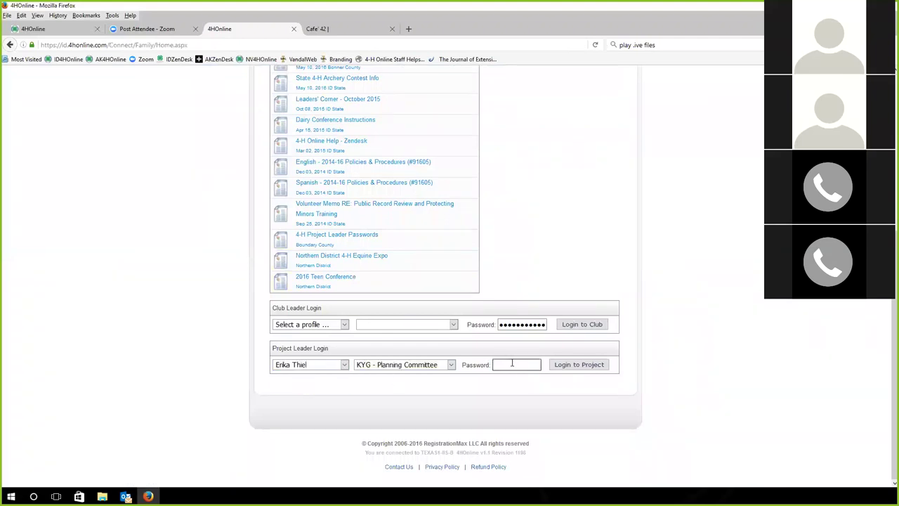
type("******")
left_click(570, 367)
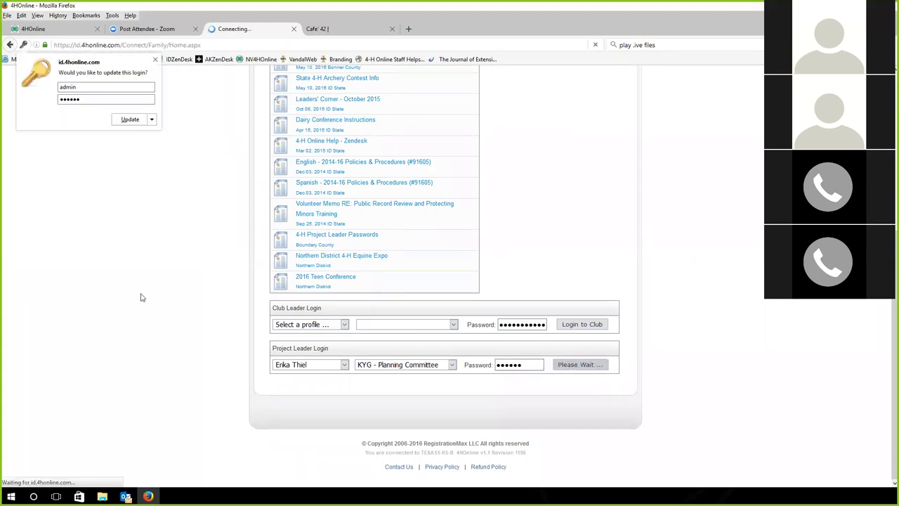
left_click(155, 60)
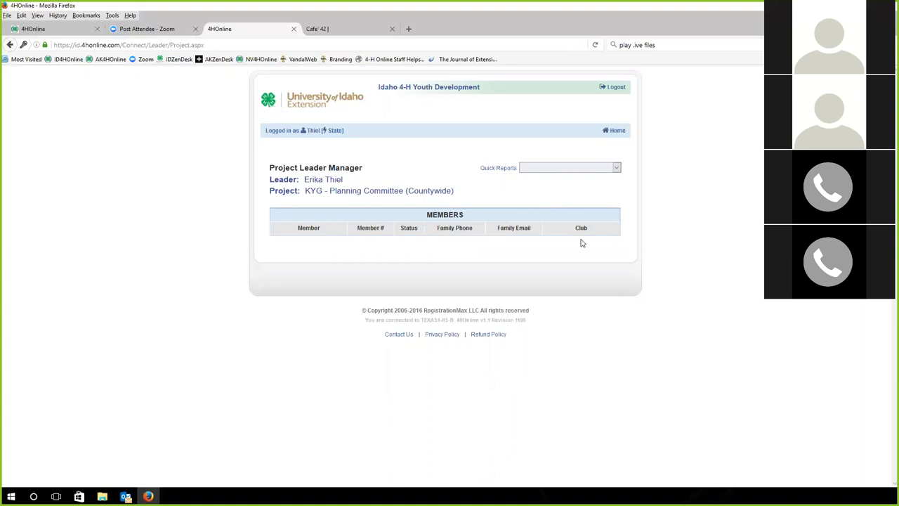
Look over the project leader Quick Reports, then log out of the project leader view
left_click(557, 168)
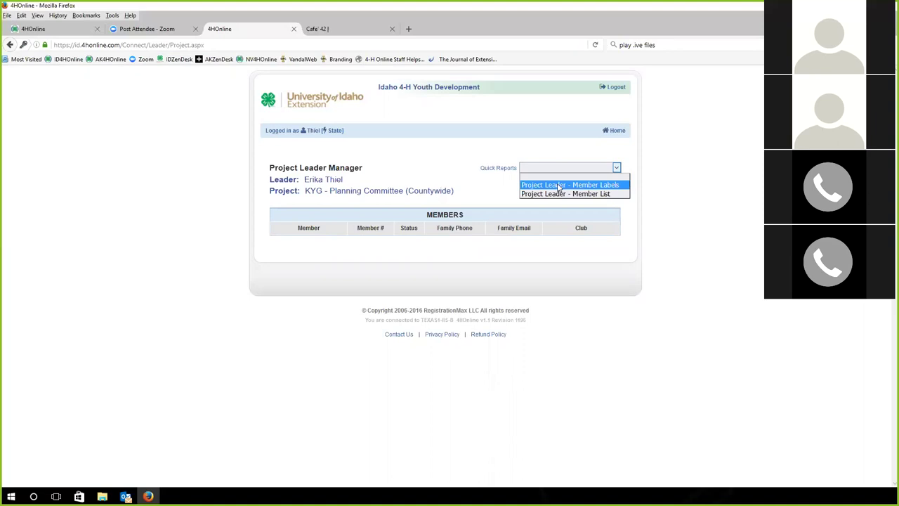
left_click(652, 197)
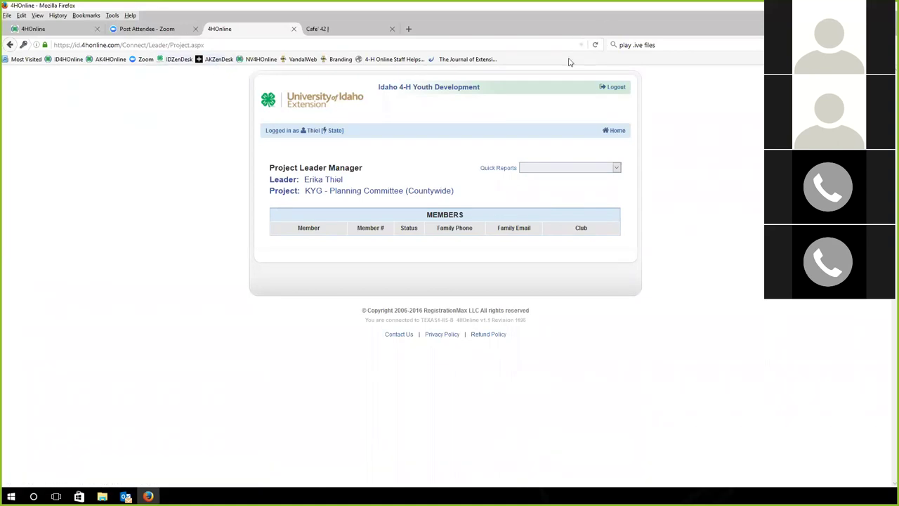
left_click(615, 94)
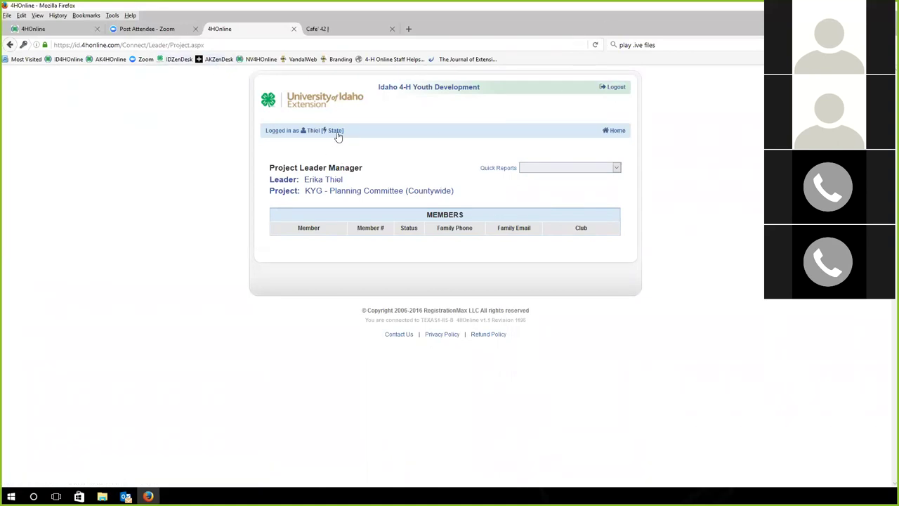